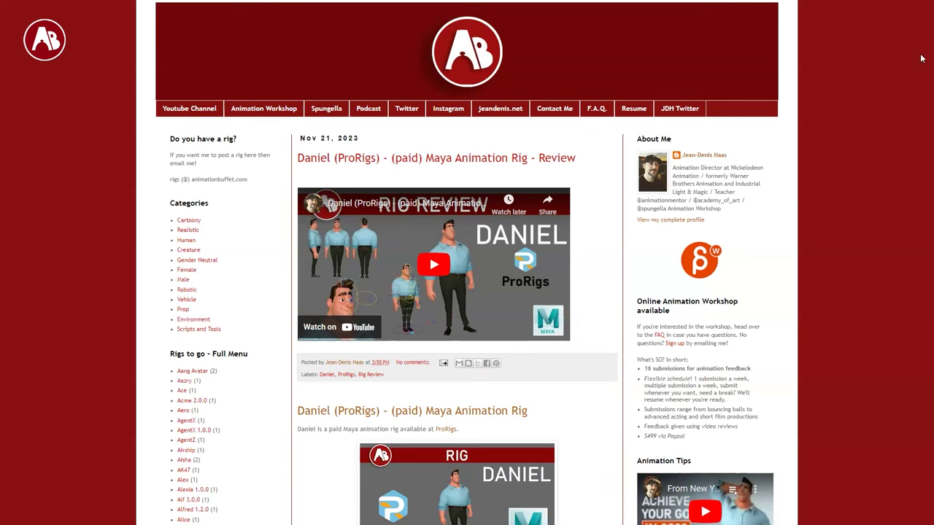
- Look through the character rig posts on the animation rig blog
scroll(467, 262, "down", 17)
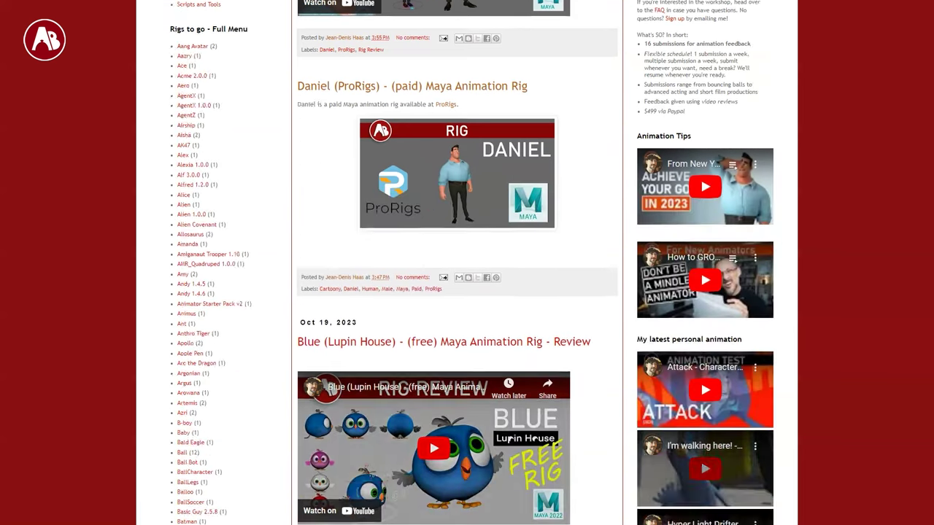
scroll(467, 291, "down", 20)
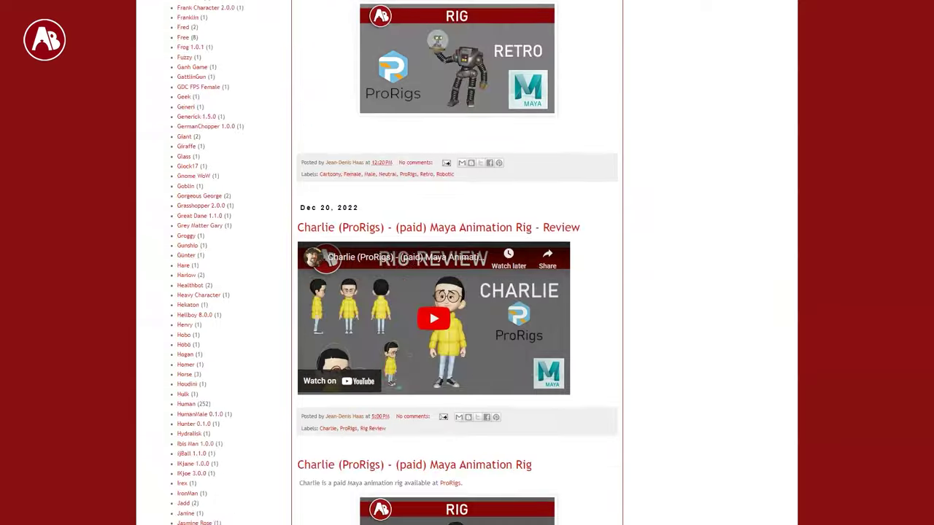
scroll(466, 292, "down", 20)
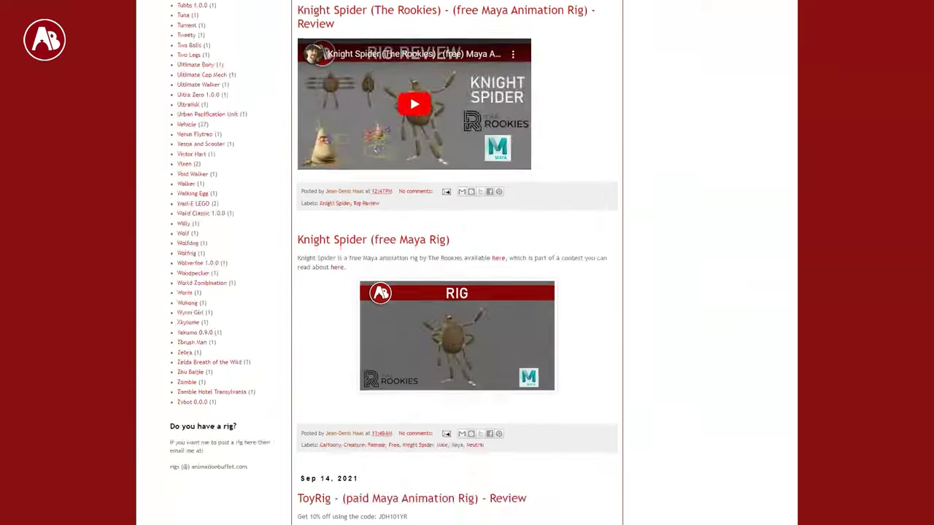
scroll(467, 291, "down", 20)
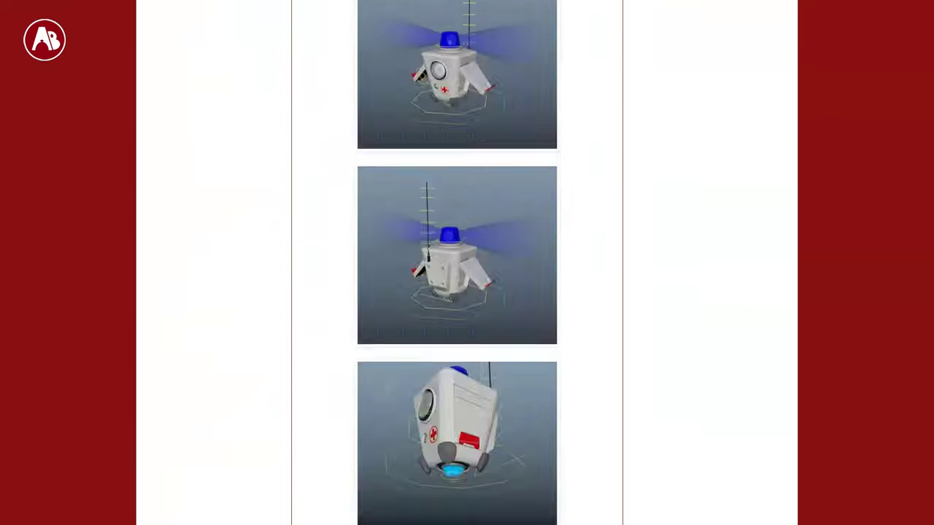
left_click_drag(930, 503, 926, 22)
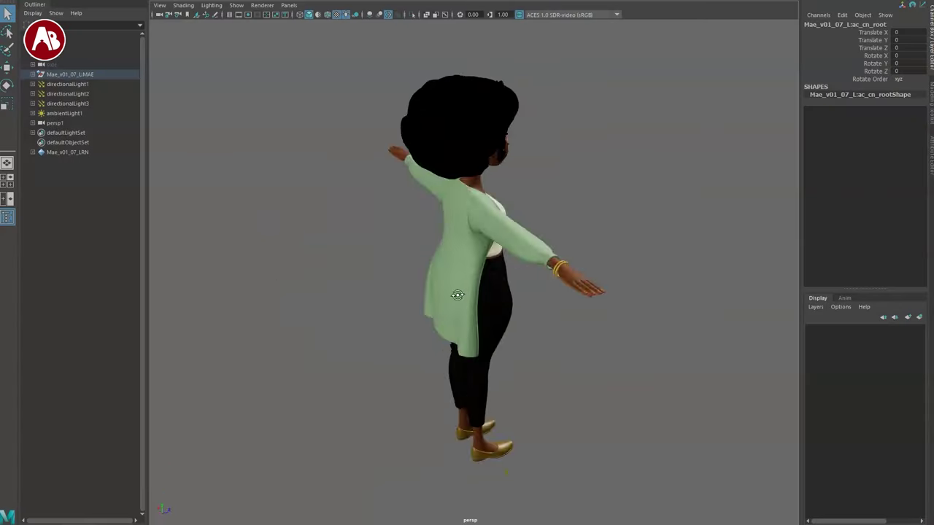
- Switch to Maya and set the viewport to hide Controllers and show NURBS Curves and NURBS Surfaces
left_click_drag(318, 293, 348, 264, "alt")
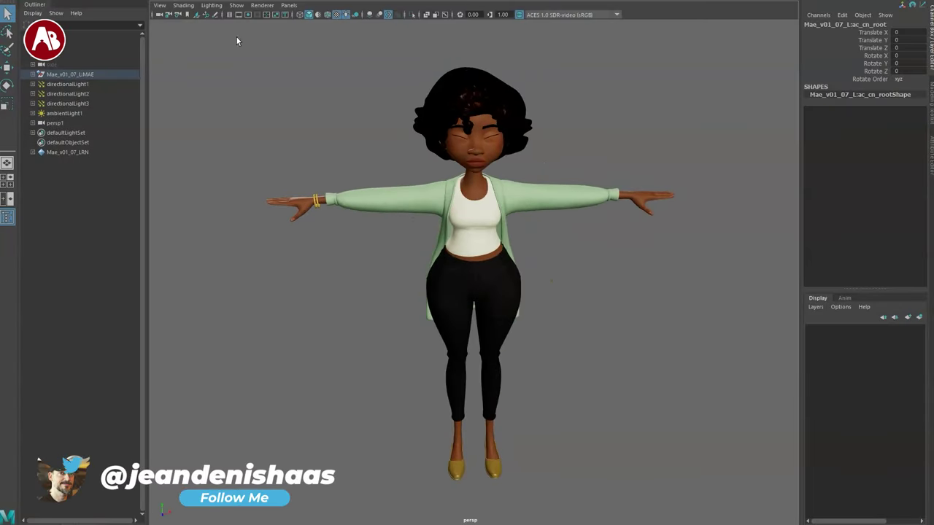
left_click(236, 6)
left_click_drag(267, 3, 206, 41)
left_click(193, 87)
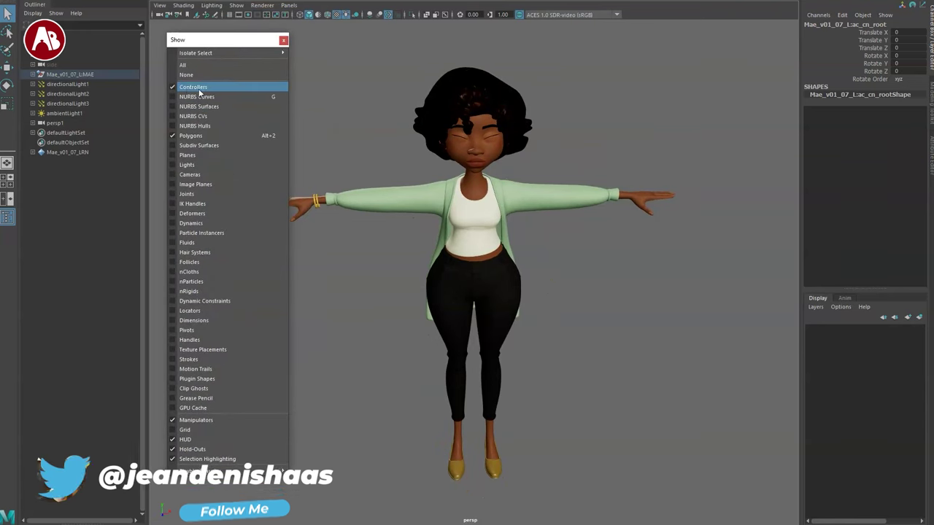
left_click(169, 89)
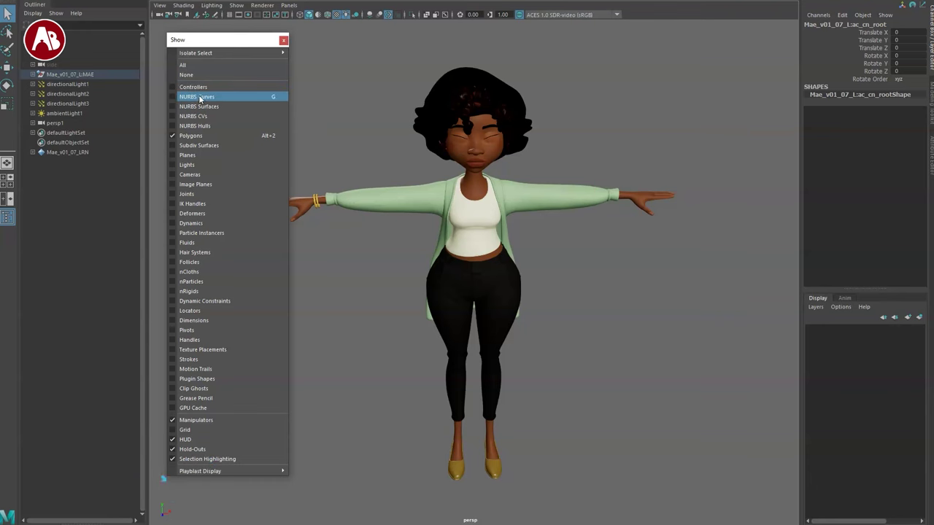
left_click(200, 97)
left_click_drag(369, 147, 390, 133, "alt")
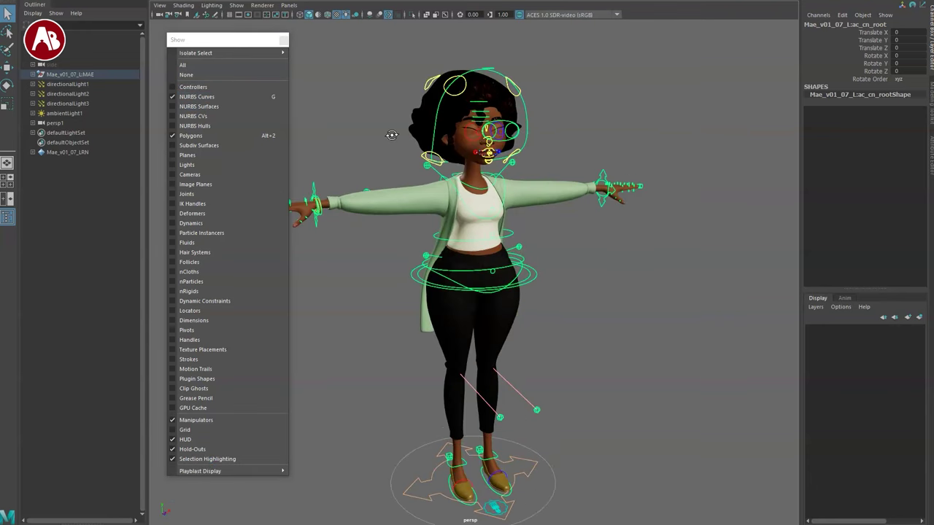
left_click(201, 109)
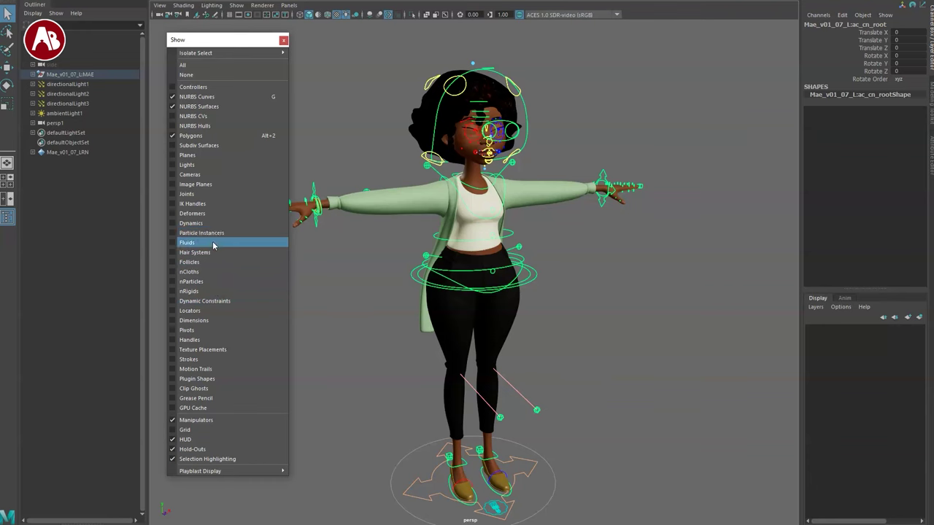
left_click(284, 41)
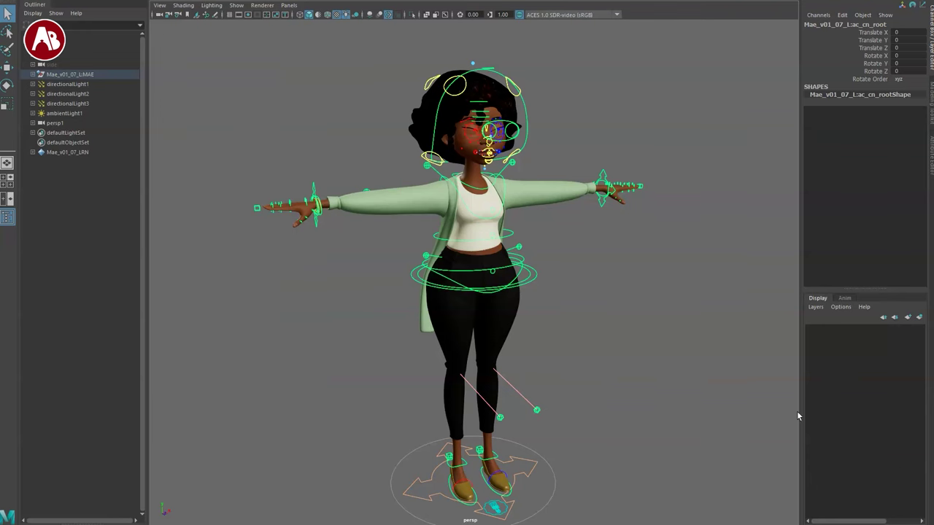
- Inspect the attributes of the outer baseParent control and the base control under the character's feet
left_click_drag(629, 342, 623, 337, "alt")
middle_click_drag(623, 337, 630, 264, "alt")
left_click_drag(429, 281, 371, 283, "alt")
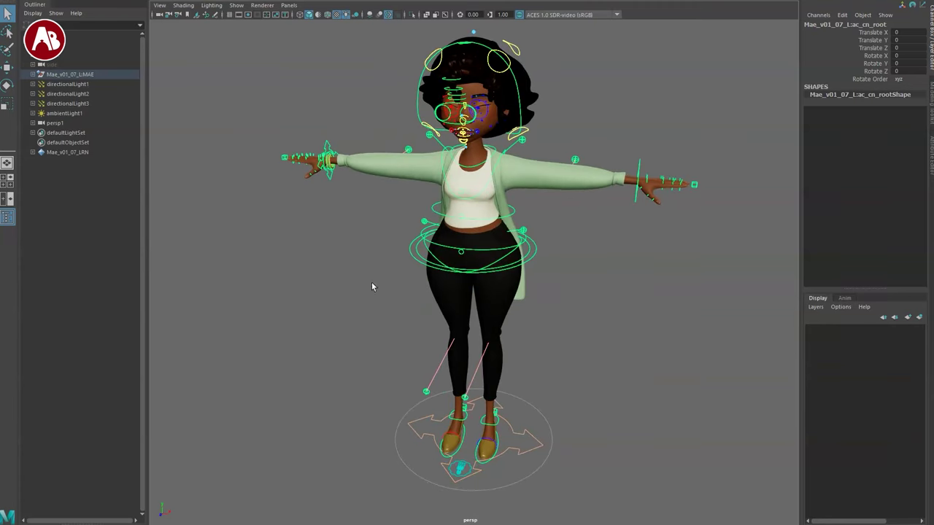
left_click(537, 471)
right_click_drag(538, 471, 517, 427, "alt")
left_click_drag(517, 427, 523, 414, "alt")
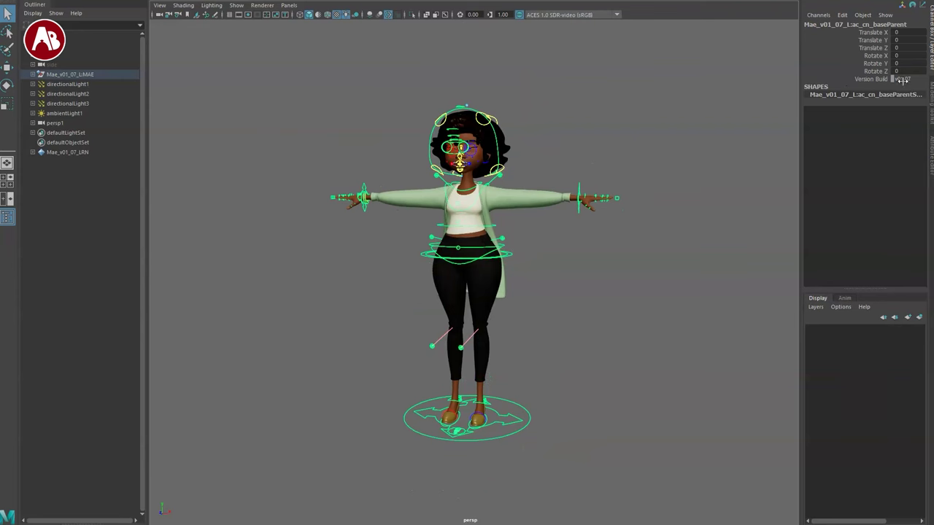
left_click(519, 420)
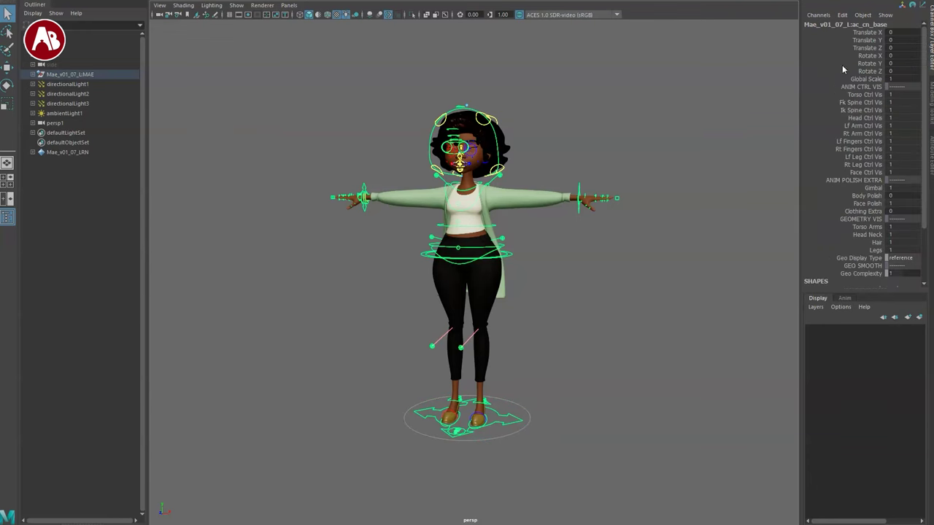
- Try out the base control's Global Scale attribute and leave it at 1
left_click(854, 80)
mouse_move(691, 252)
middle_mouse_down()
mouse_move(682, 252)
mouse_move(707, 251)
middle_mouse_up()
key("r")
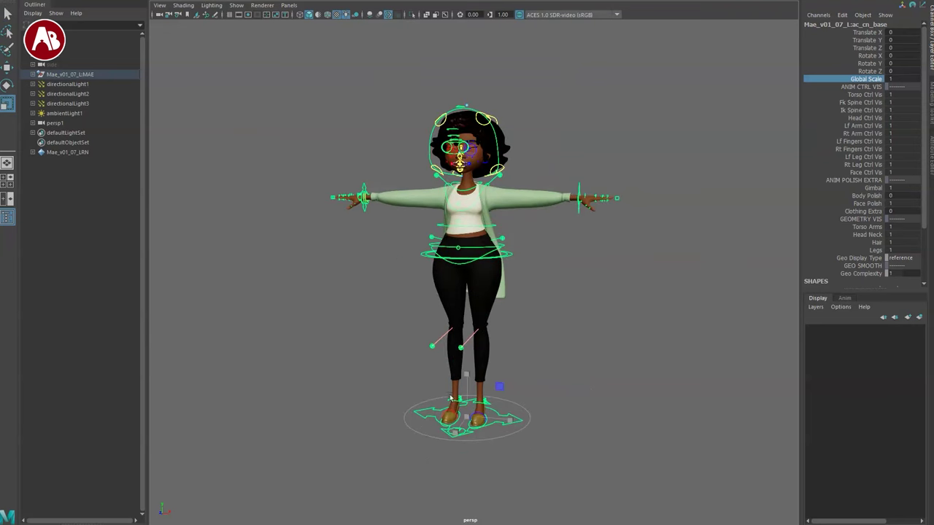
key("q")
- Test the base control's animation control visibility attributes, from Torso Ctrl Vis to Face Ctrl Vis, leaving them at 1
left_click_drag(831, 94, 838, 174)
middle_click_drag(664, 293, 711, 328)
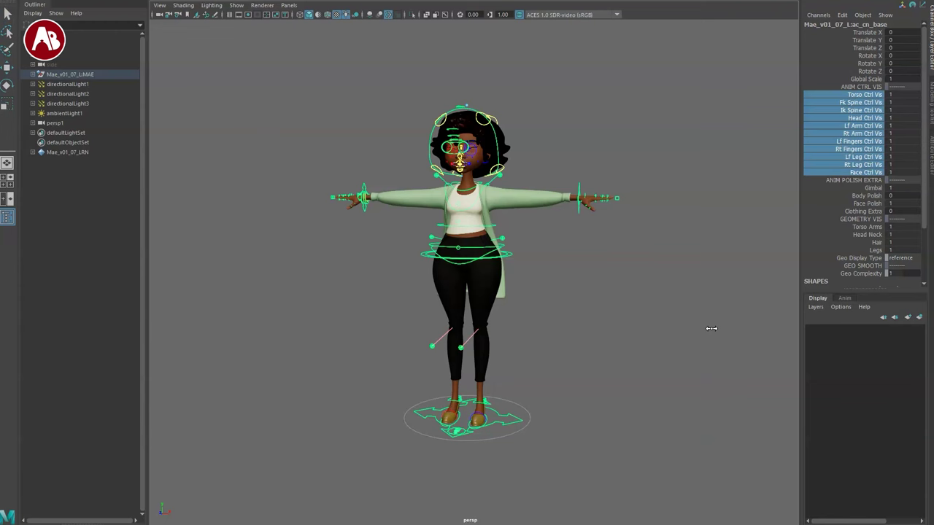
left_click_drag(811, 133, 813, 157)
middle_click_drag(696, 202, 755, 229)
key("Up")
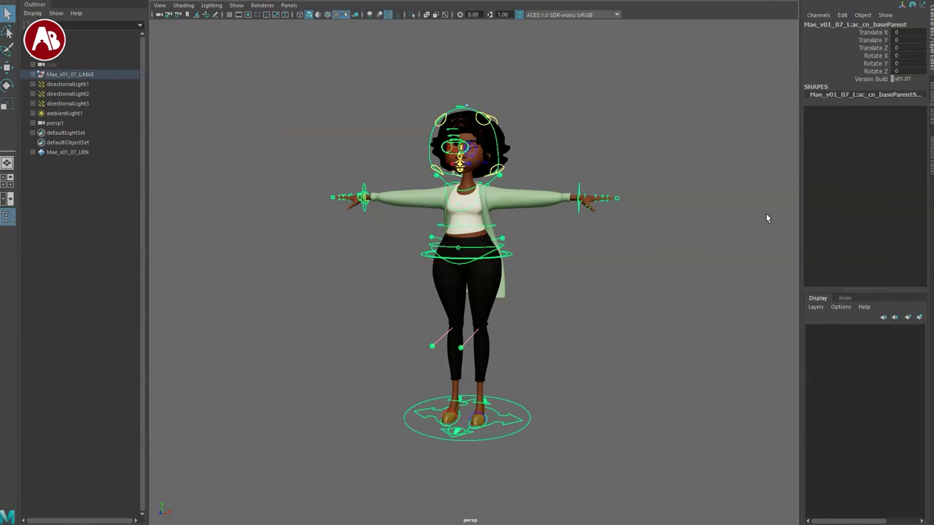
left_click(505, 414)
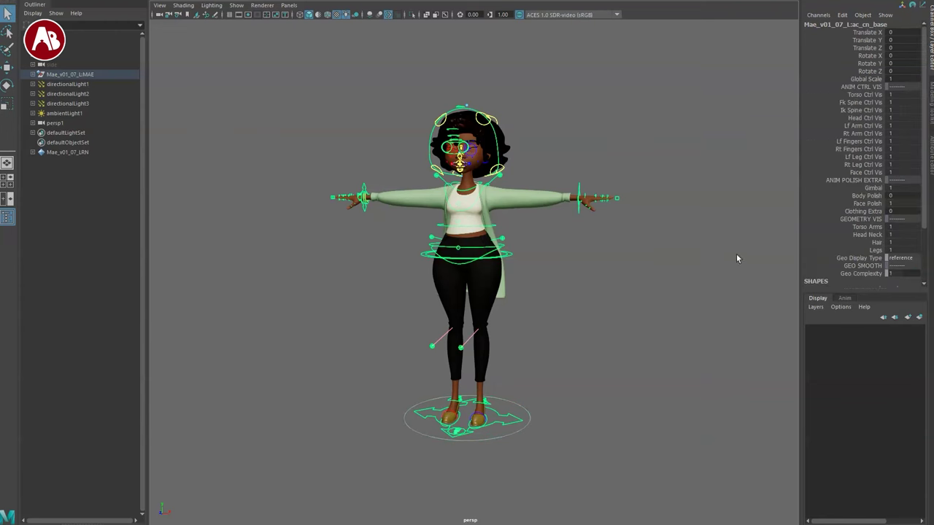
- Test the Gimbal visibility and set Body Polish to 1 on the base control
left_click(845, 190)
middle_click_drag(726, 222, 729, 244)
left_click(842, 197)
middle_click_drag(706, 208, 753, 226)
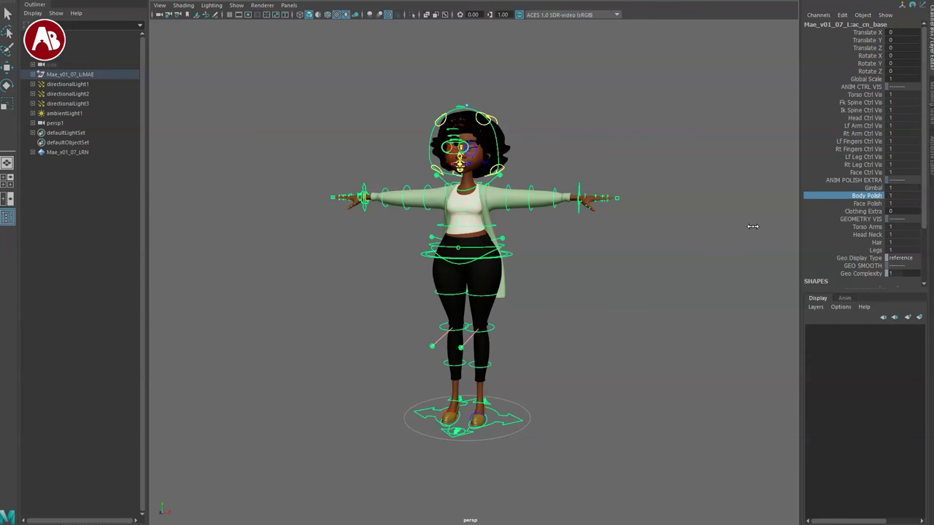
- Toggle Face Polish to examine the detailed face controls up close, leaving it at 1
left_click(846, 204)
left_click_drag(0, 0, 0, 0)
middle_click_drag(705, 211, 728, 223)
scroll(640, 367, "up", 3)
middle_click_drag(605, 230, 644, 364, "alt")
scroll(557, 337, "up", 6)
scroll(557, 336, "up", 1)
left_click(846, 210)
left_click(838, 205)
middle_click_drag(738, 218, 762, 267)
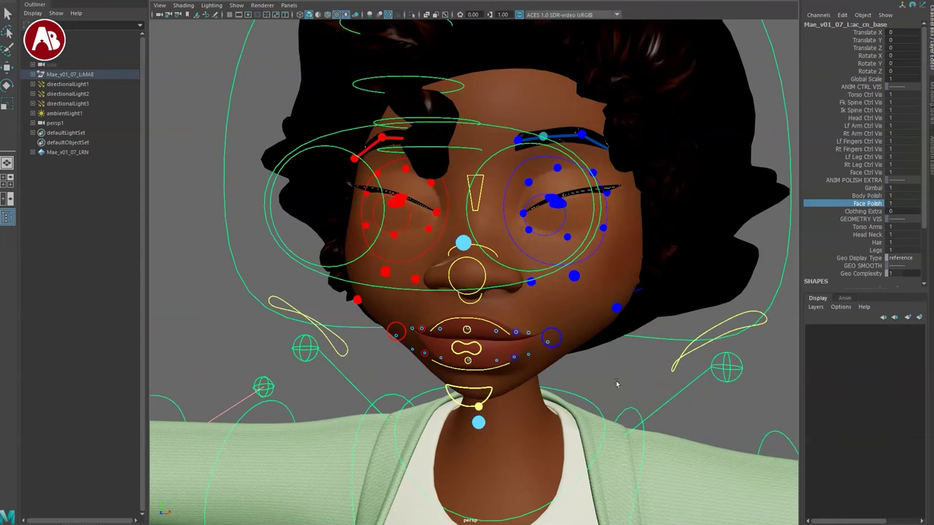
- Set Clothing Extra to 1 on the base control to show the extra jacket controls
scroll(618, 384, "down", 6)
middle_click_drag(517, 384, 528, 270, "alt")
scroll(527, 271, "down", 5)
middle_click_drag(470, 384, 467, 293, "alt")
scroll(467, 292, "down", 3)
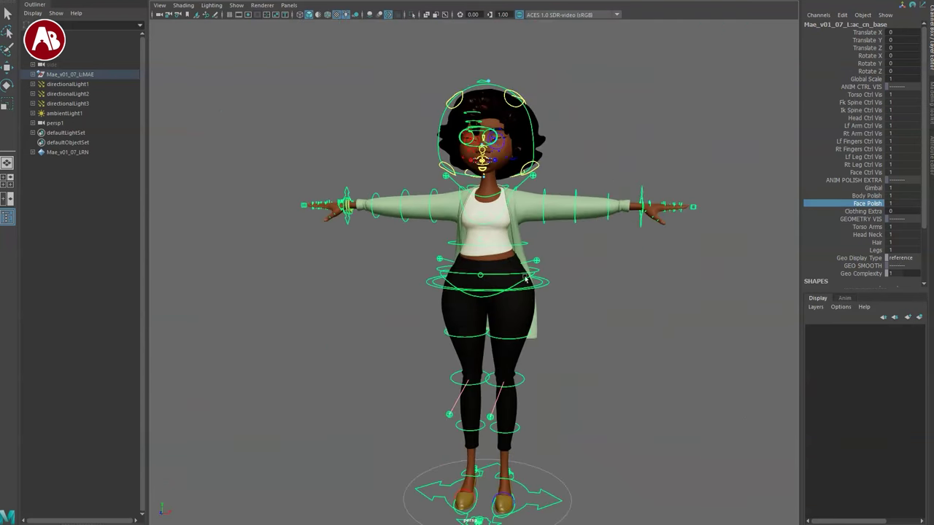
left_click(837, 212)
middle_click_drag(668, 289, 752, 317)
left_click_drag(743, 339, 680, 347, "alt")
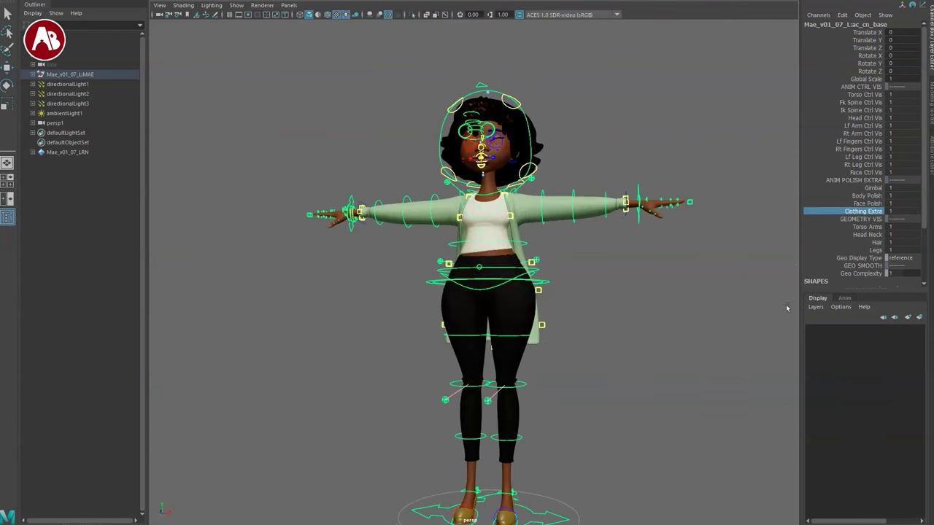
- Test the Torso Arms geometry visibility and leave it at 1
left_click(841, 235)
left_click(841, 228)
left_click_drag(713, 260, 705, 283, "alt")
middle_click_drag(656, 332, 631, 337)
left_click_drag(631, 337, 633, 341, "alt")
middle_click_drag(620, 285, 617, 232, "alt")
middle_click_drag(777, 249, 809, 274)
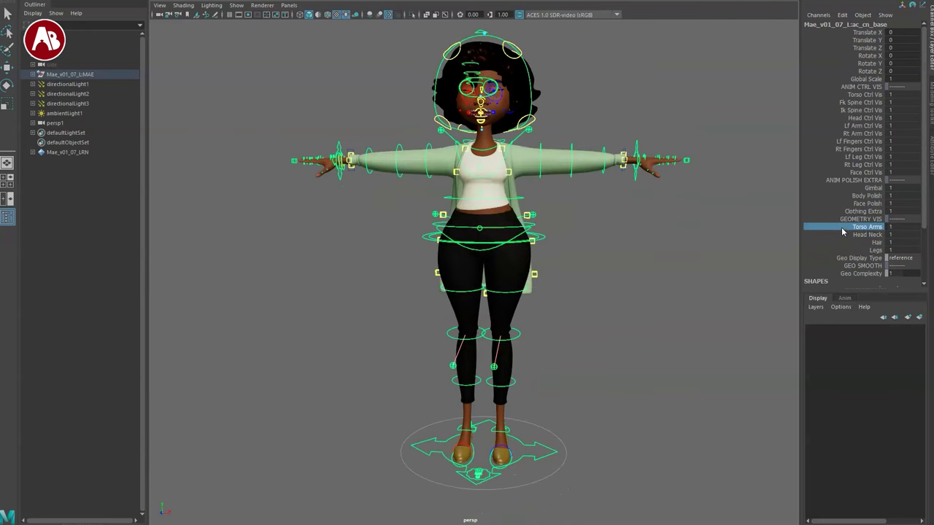
- Test the Head Neck, Hair and Legs geometry visibility one after another, leaving each at 1
left_click(841, 236)
middle_click_drag(713, 261, 740, 269)
left_click(839, 250)
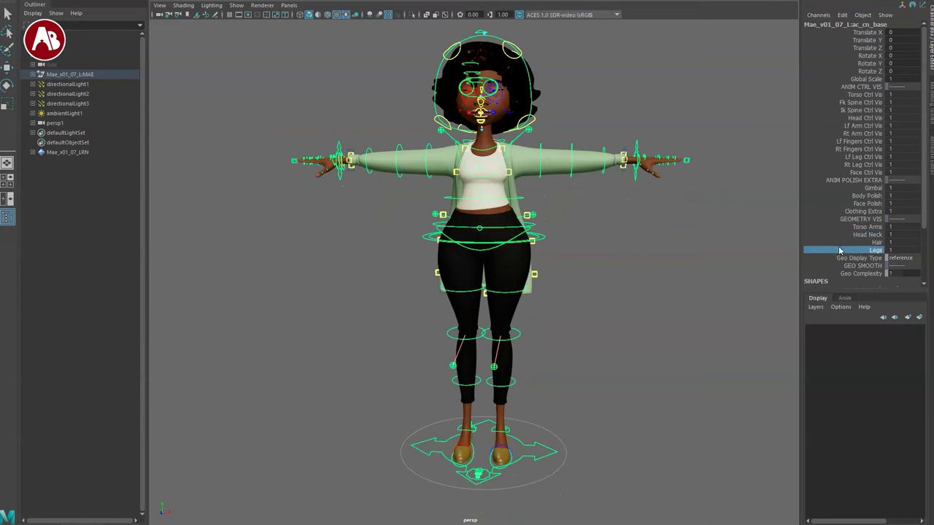
left_click(839, 243)
middle_click_drag(610, 267, 615, 292)
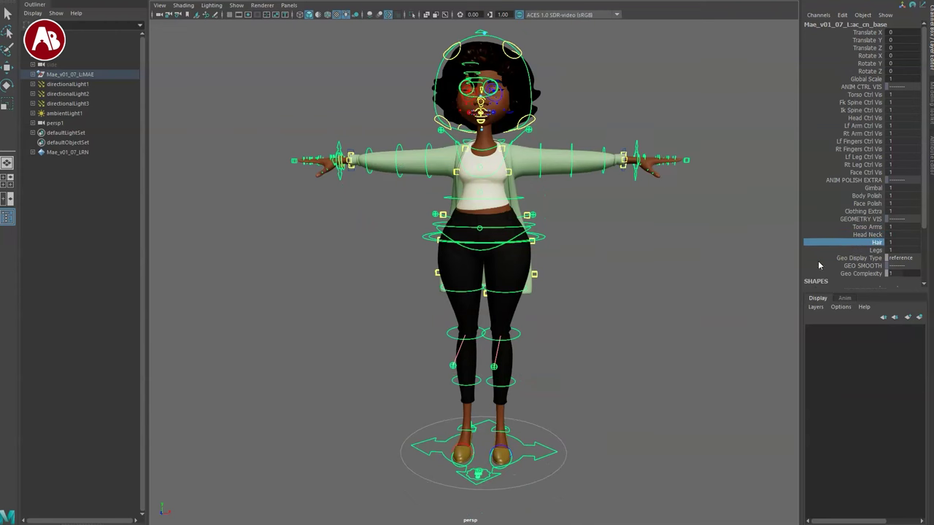
left_click(839, 250)
middle_click_drag(660, 259, 693, 289)
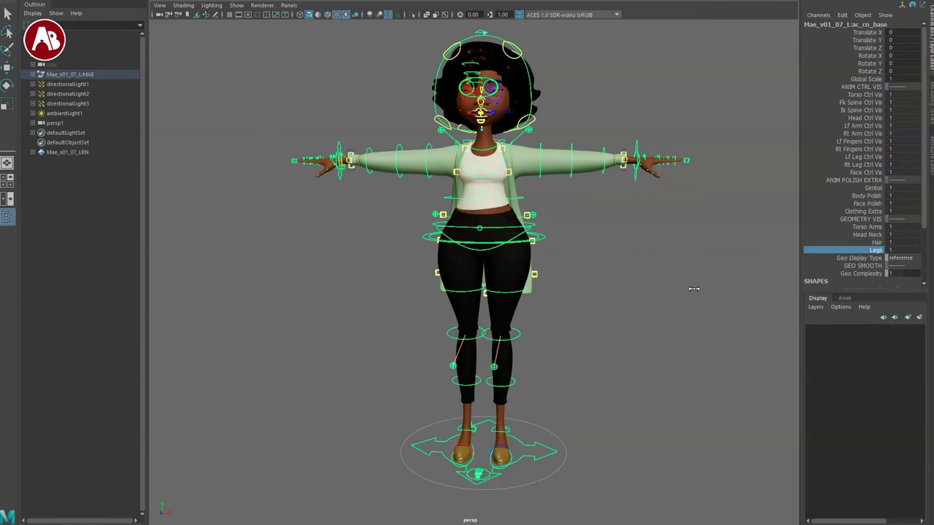
- Compare Geo Complexity 0 and 1 in wireframe display, and restore the textured display with all lights
left_click_drag(924, 196, 924, 249)
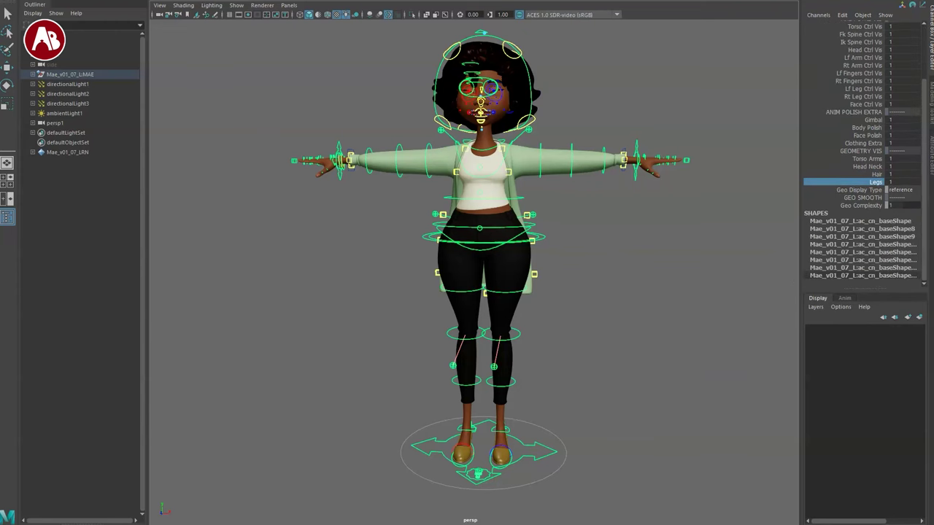
left_click(868, 205)
key("4")
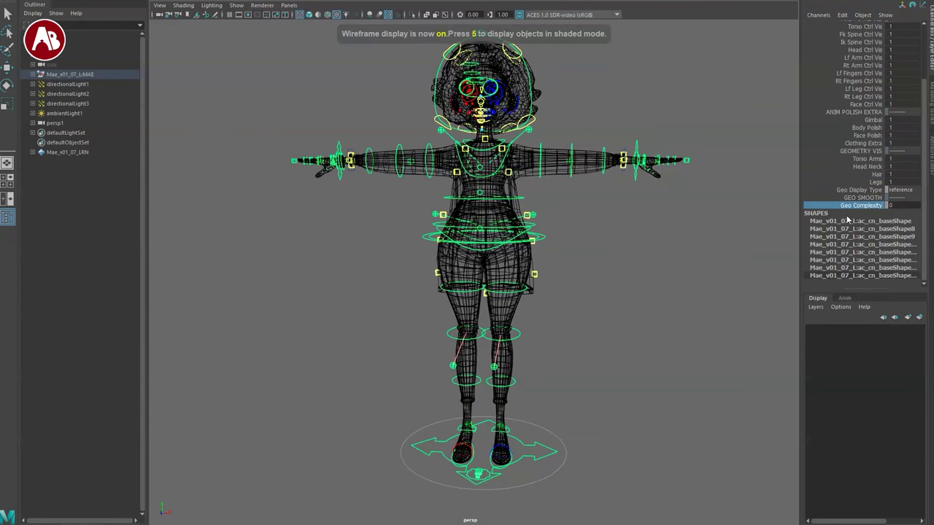
left_click(894, 206)
type("1")
key("Return")
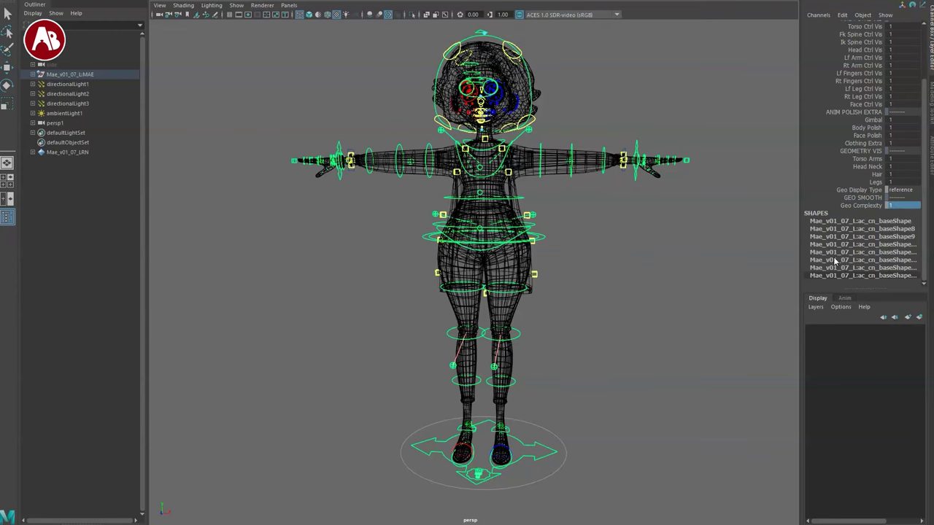
left_click(659, 264)
key("6")
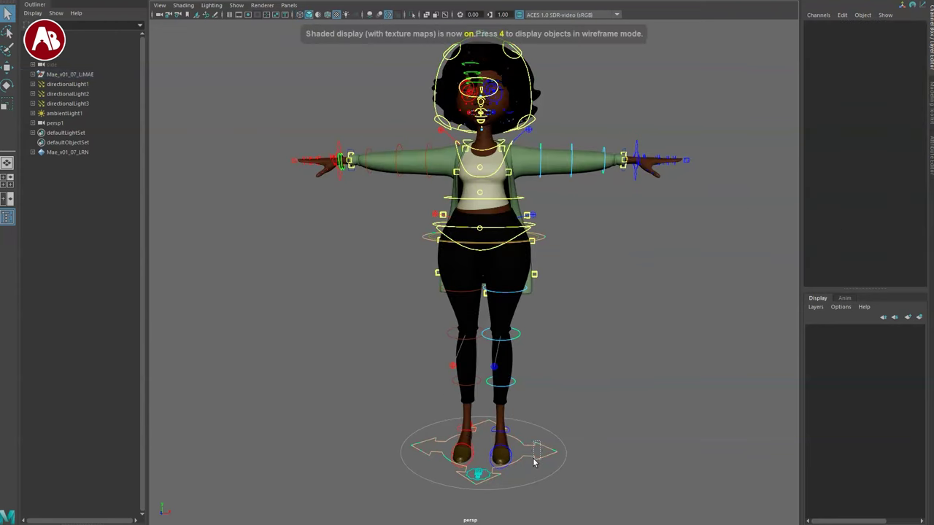
left_click(545, 456)
key("7")
- Set Geo Display Type to normal and select the jacket geometry directly to test it with the Move tool
left_click(899, 258)
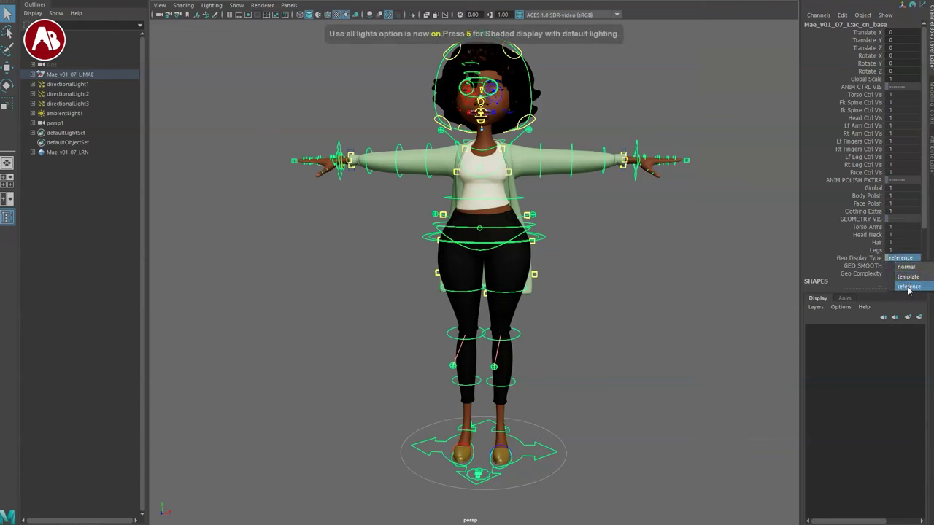
left_click(906, 267)
left_click(562, 178)
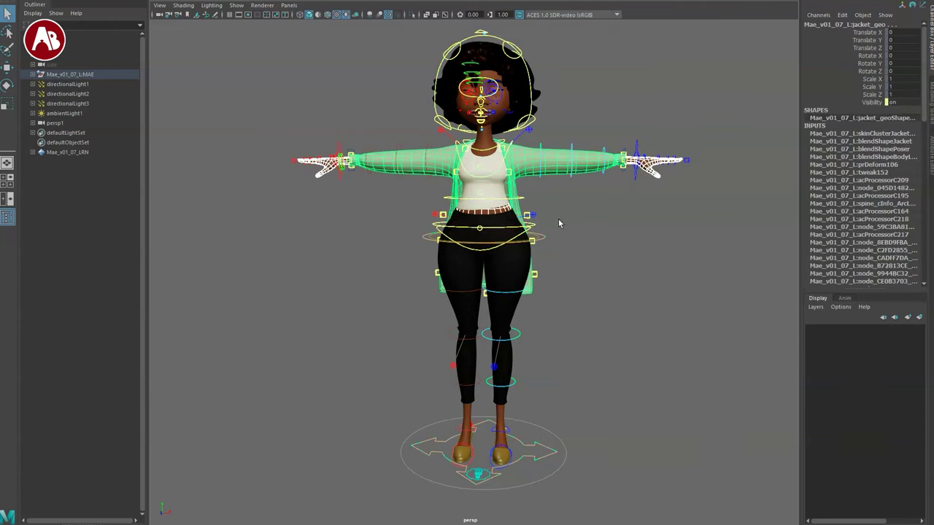
left_click(560, 172)
key("w")
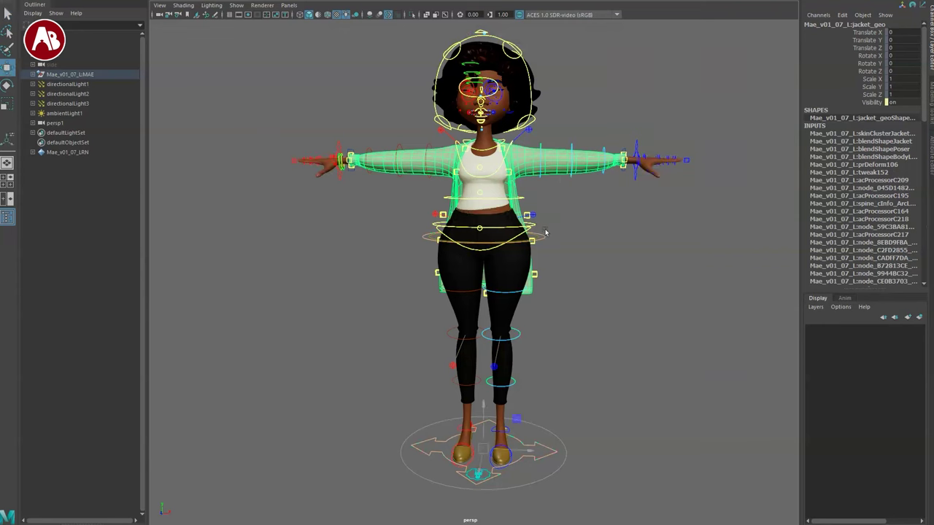
key("q")
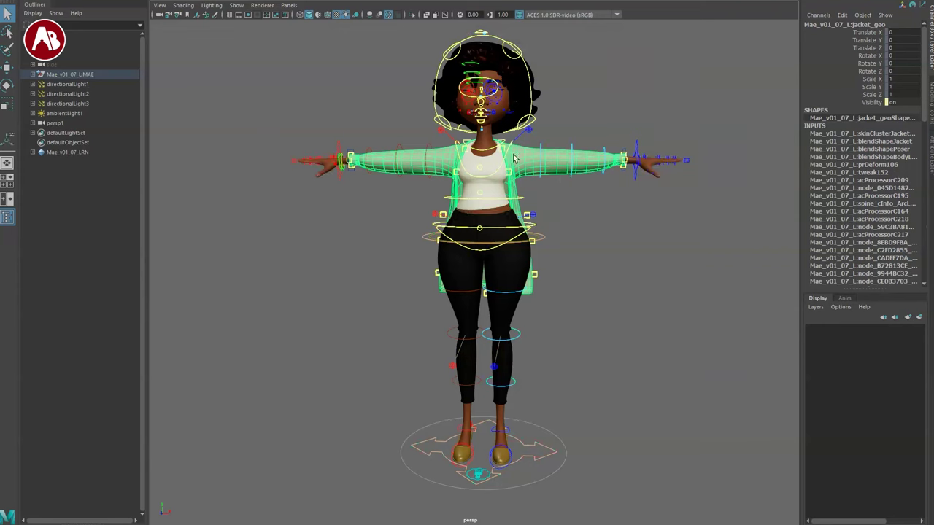
- Select the base control, set Geo Display Type back to reference, and clear the selection
left_click(543, 453)
left_click(901, 258)
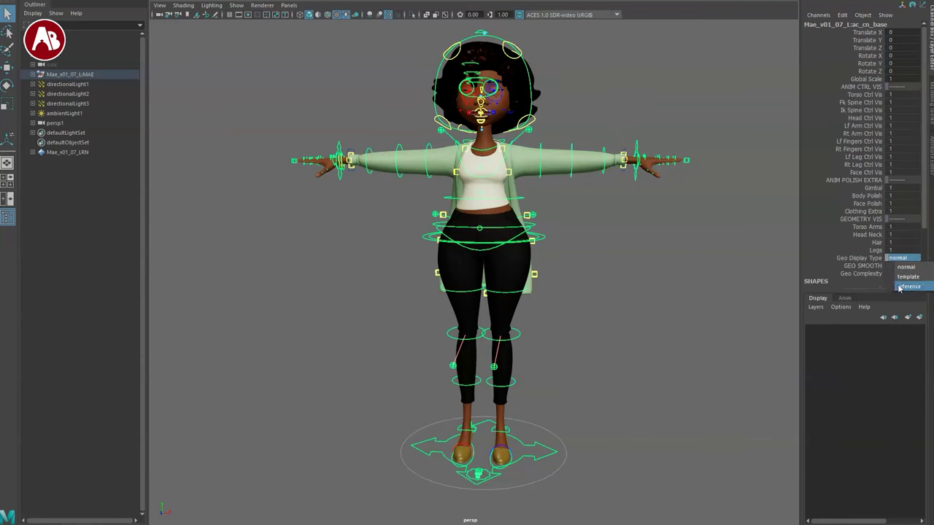
left_click(905, 286)
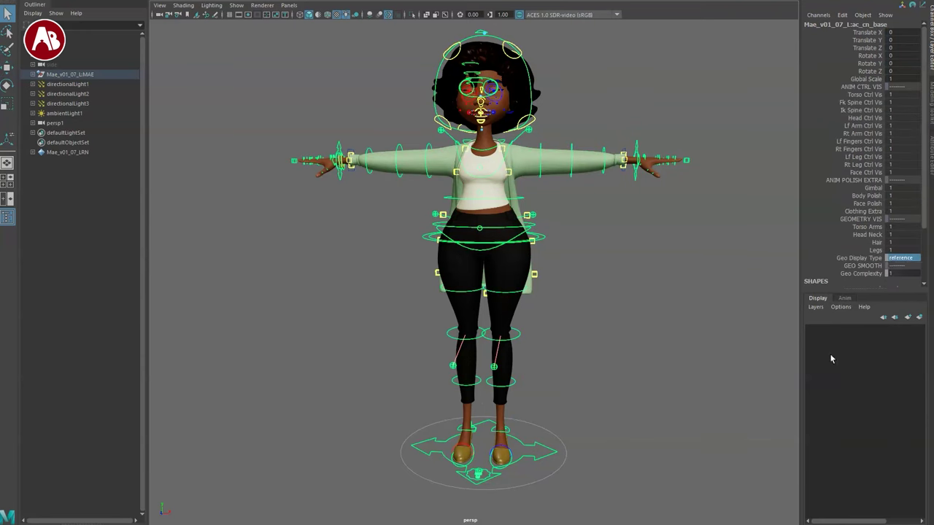
left_click(407, 359)
- Test the base control by moving the whole character down to about -133 in Translate Y
left_click_drag(491, 370, 496, 377, "alt")
right_click_drag(496, 377, 460, 327, "alt")
left_click(560, 408)
left_click(543, 436)
left_click_drag(460, 328, 439, 444, "alt")
key("w")
left_click_drag(494, 353, 530, 509)
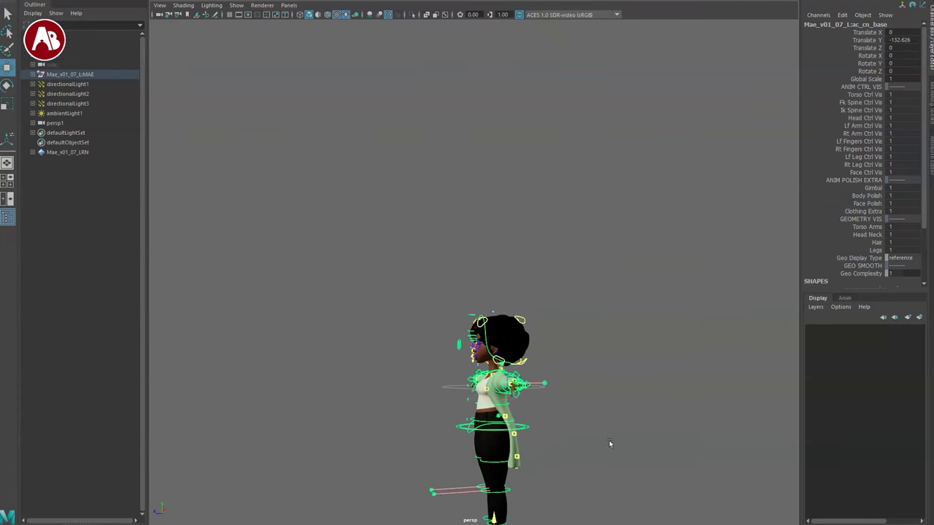
- Undo the base control test moves and clear the selection
middle_click_drag(559, 498, 569, 436, "alt")
right_click_drag(569, 436, 552, 386, "alt")
left_click_drag(552, 387, 524, 381, "alt")
key("q")
left_click_drag(439, 305, 307, 163)
key("e")
key("w")
key("ctrl+z")
key("ctrl+z")
key("ctrl+z")
key("ctrl+z")
left_click(432, 324)
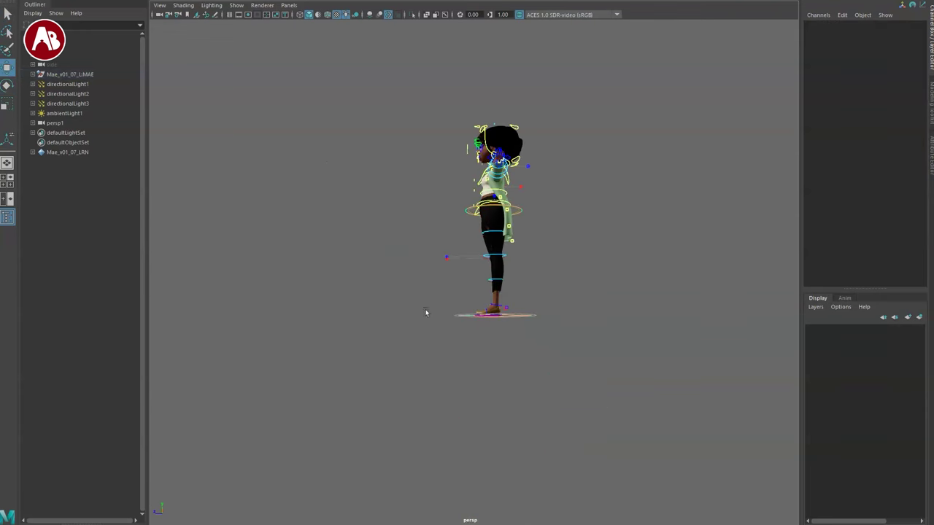
- Select the brush-shaped RGB control on the ground in front of the feet
left_click_drag(387, 343, 490, 349, "alt")
key("q")
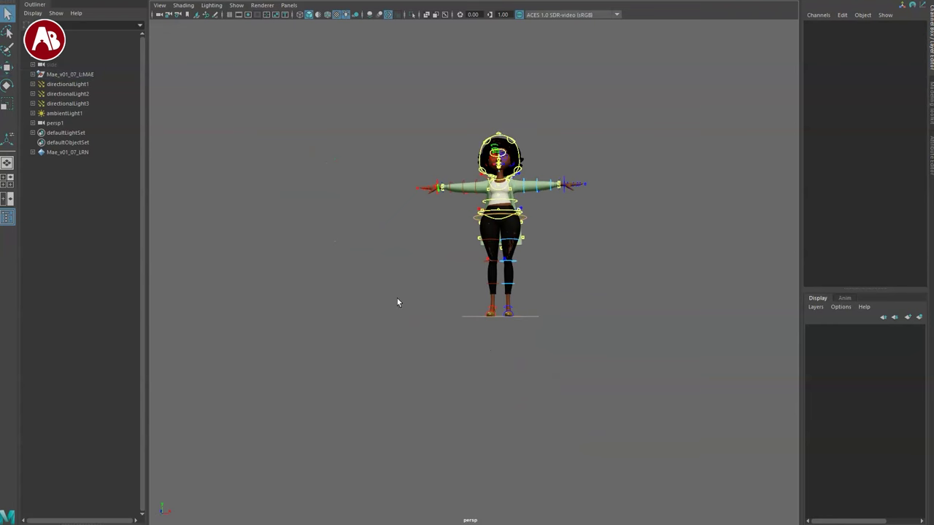
middle_click_drag(348, 300, 328, 353, "alt")
right_click_drag(328, 354, 431, 439, "alt")
left_click_drag(431, 439, 407, 380, "alt")
right_click_drag(406, 380, 452, 379, "alt")
mouse_move(420, 383)
left_mouse_down("alt")
mouse_move(429, 379)
mouse_move(421, 397)
left_mouse_up("alt")
middle_click_drag(423, 384, 451, 307, "alt")
right_click_drag(451, 308, 552, 384, "alt")
left_click_drag(503, 358, 438, 380, "alt")
middle_click_drag(437, 380, 395, 334, "alt")
right_click_drag(395, 334, 473, 415, "alt")
left_click(466, 434)
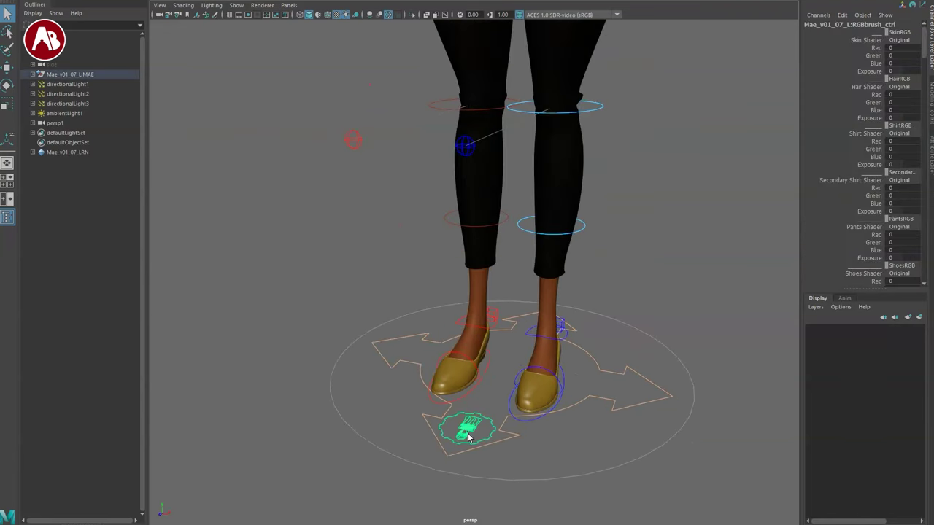
- Set Skin Shader to Custom and test the skin color with Red 9.9, Green 10 and a raised Blue value
middle_click_drag(663, 201, 646, 248, "alt")
scroll(646, 248, "down", 4)
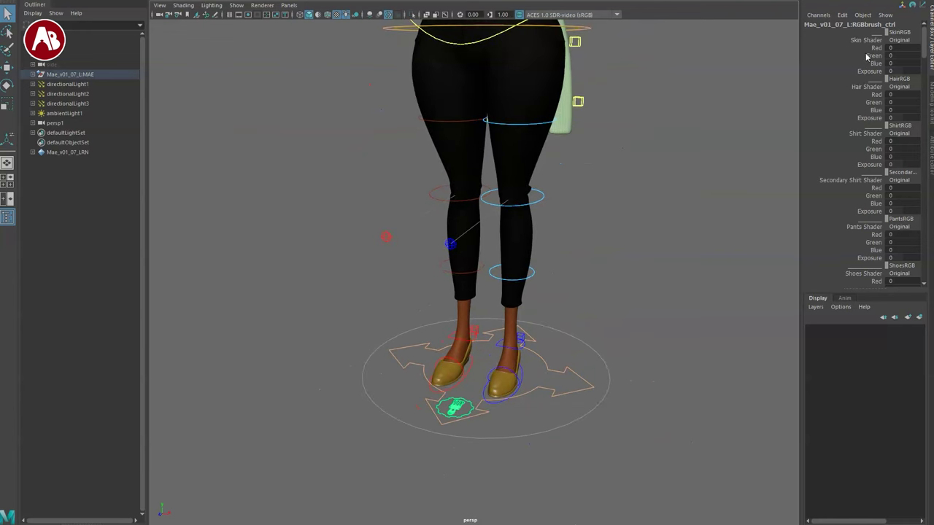
scroll(651, 139, "down", 6)
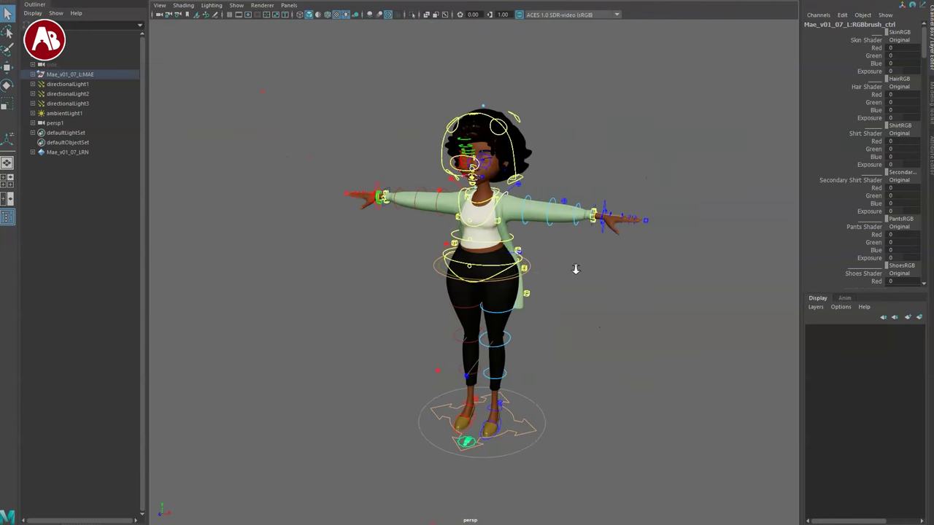
left_click(904, 48)
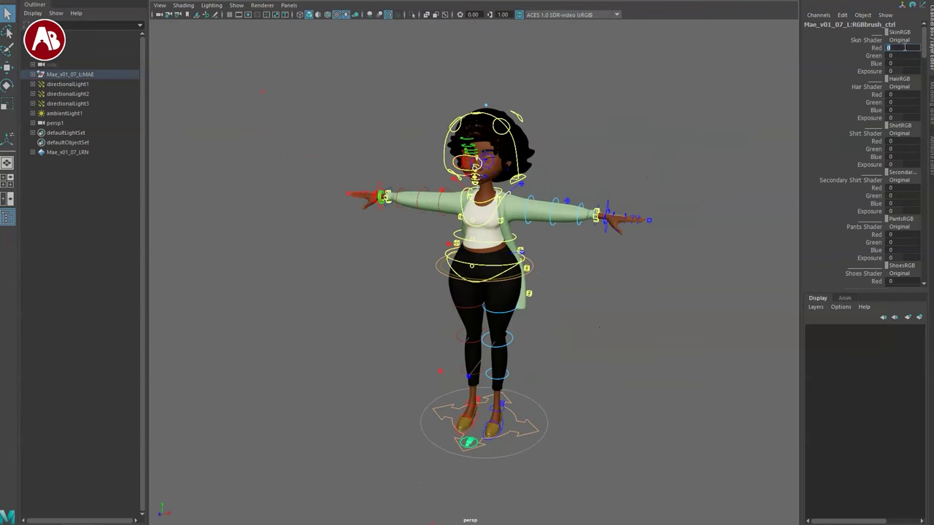
left_click(899, 40)
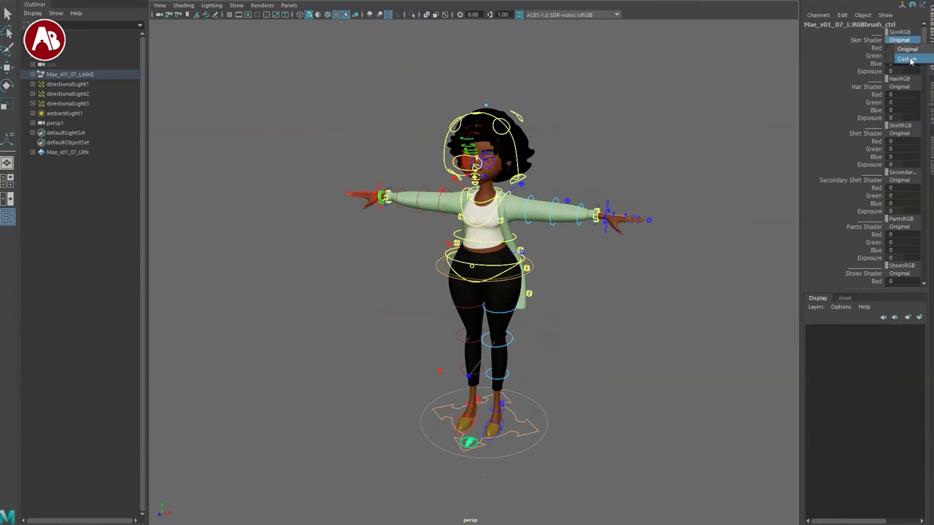
left_click(905, 60)
left_click(868, 48)
middle_click_drag(696, 138, 744, 145)
left_click(846, 56)
middle_click_drag(700, 82, 772, 89)
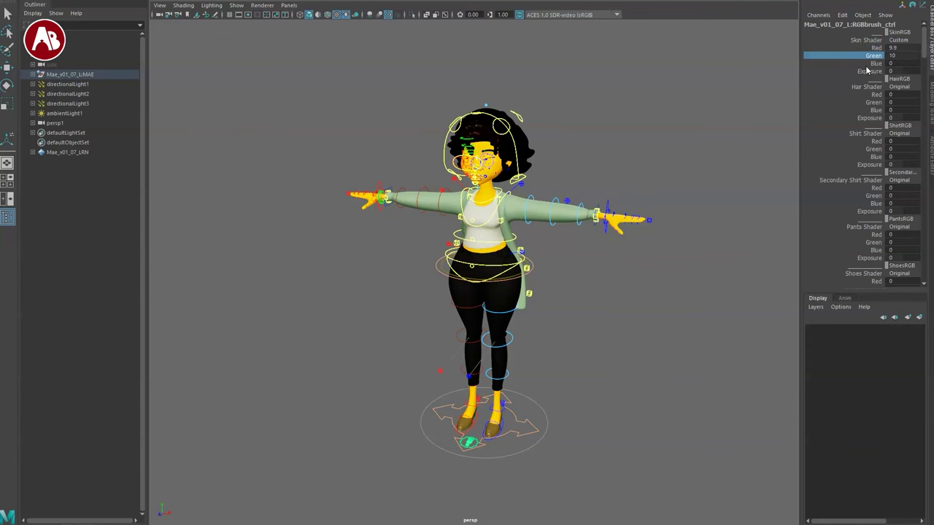
middle_click_drag(709, 89, 800, 118)
- Undo the skin color test back to the Original Skin Shader, keeping the brush control selected
key("ctrl+z")
key("ctrl+z")
key("ctrl+z")
key("ctrl+z")
key("ctrl+z")
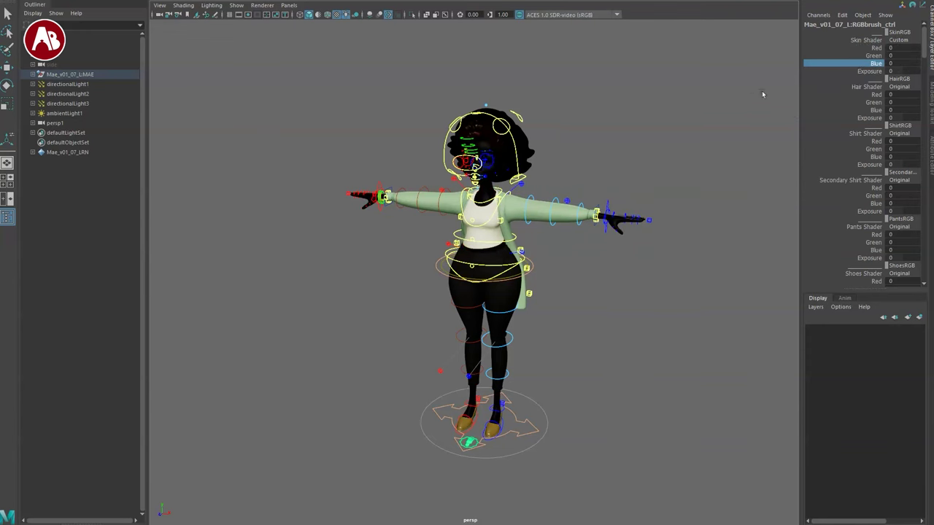
left_click(470, 444)
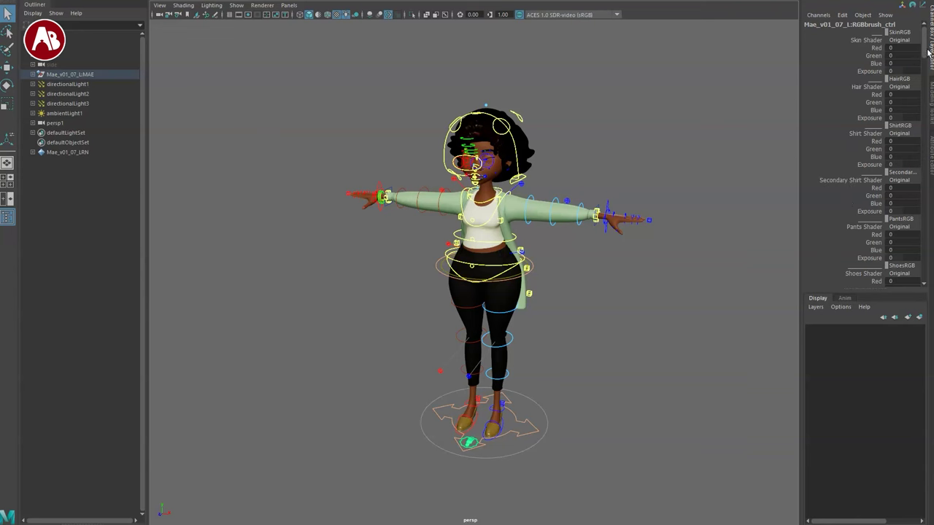
- Examine the brush control's remaining shader attributes, from shirt and pants through teeth, eyes and accessories to highlight
left_click_drag(923, 46, 923, 63)
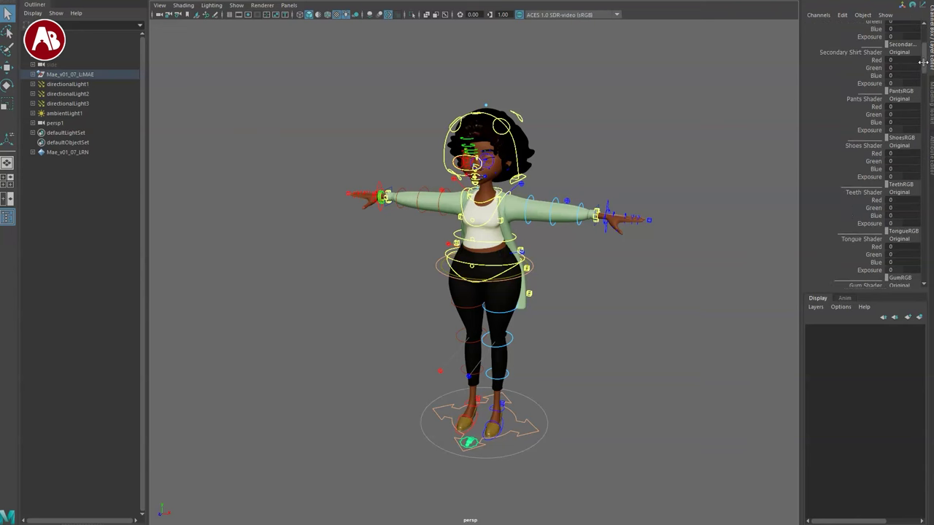
scroll(922, 62, "down", 2)
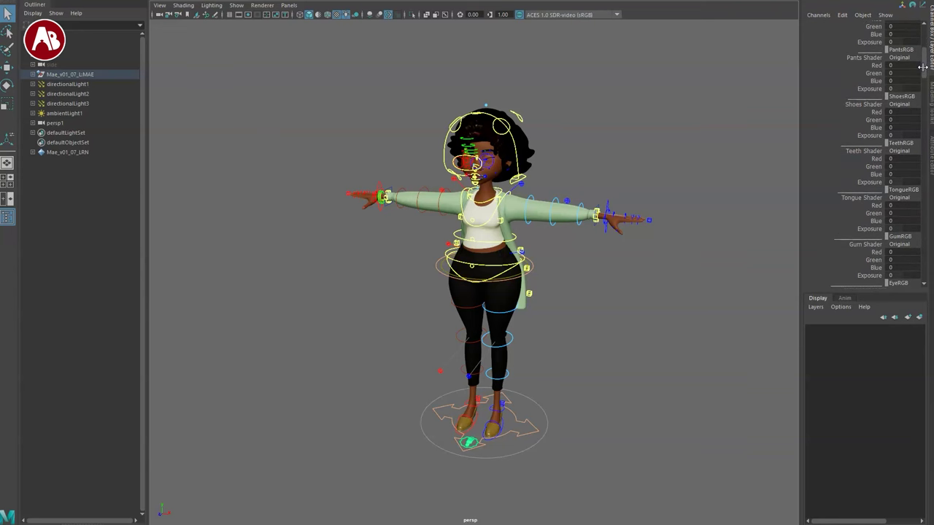
scroll(922, 69, "down", 2)
scroll(922, 72, "down", 8)
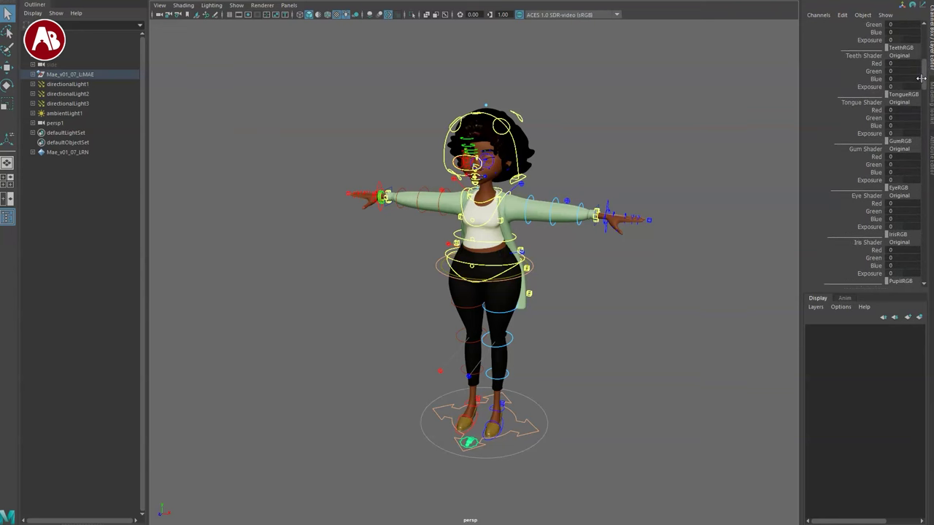
scroll(922, 91, "down", 5)
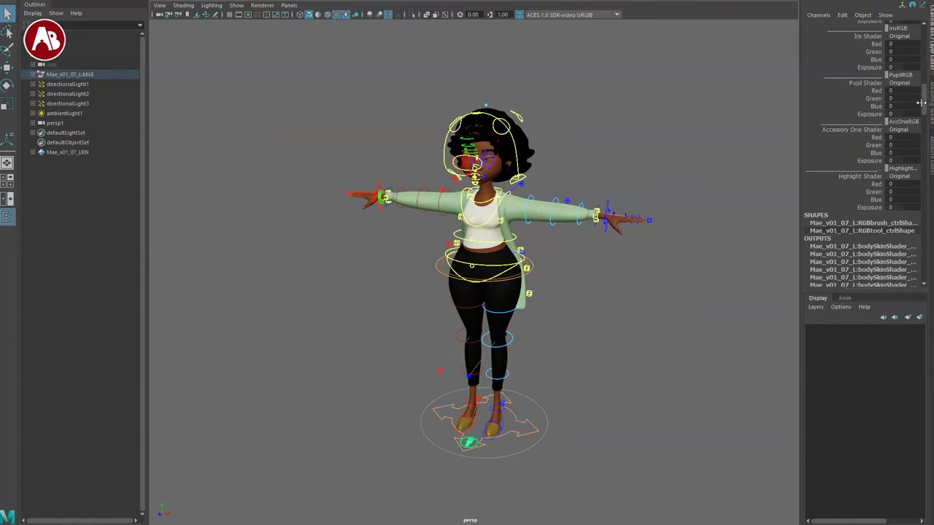
left_click_drag(920, 103, 920, 45)
- Open the character's left eye halfway by moving its lower eyelid control down
middle_click_drag(496, 278, 511, 310, "alt")
right_click_drag(511, 310, 648, 504, "alt")
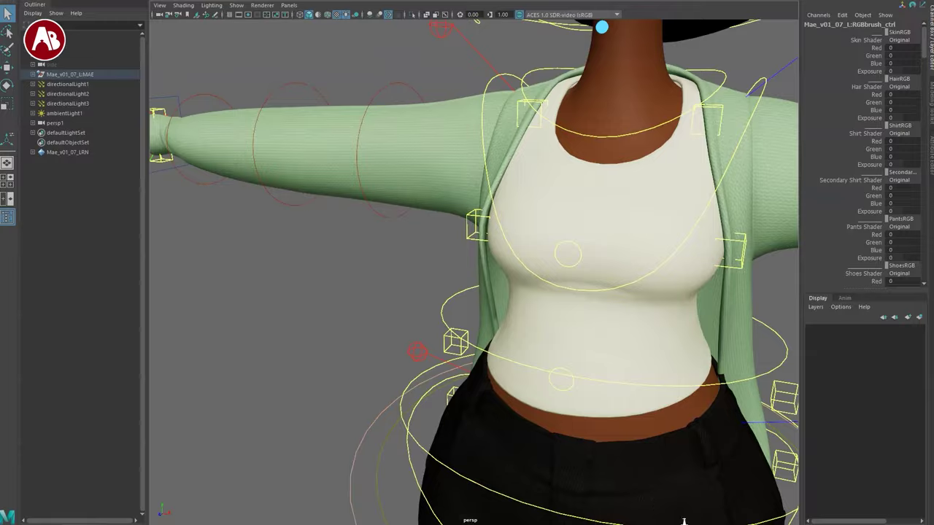
middle_click_drag(485, 270, 335, 471, "alt")
left_click_drag(335, 471, 602, 301, "alt")
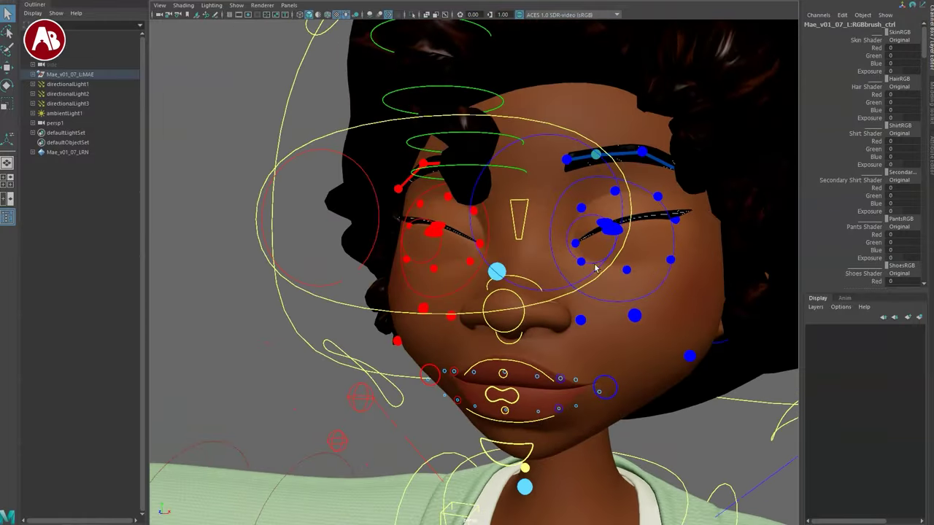
left_click(598, 221)
key("w")
left_click_drag(604, 179, 624, 218)
key("q")
- Raise the left upper eyelid control to about 0.58 in Translate Y and clear the selection
left_click(620, 232)
left_click(608, 227)
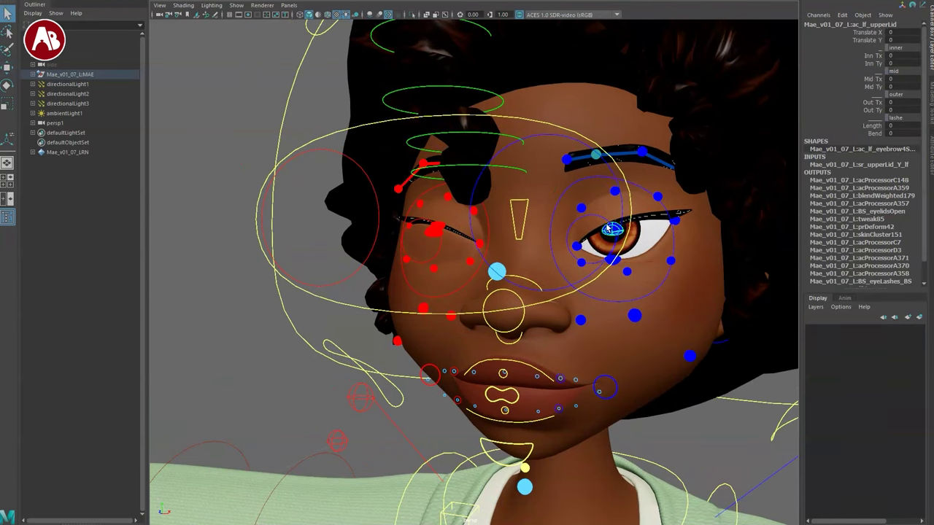
key("w")
left_click_drag(615, 187, 617, 161)
key("q")
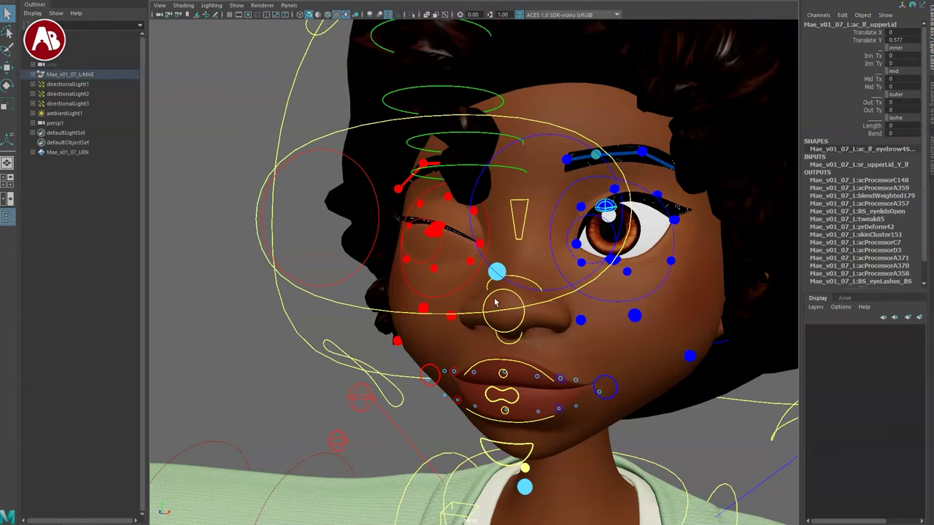
left_click_drag(519, 302, 525, 301, "alt")
left_click(671, 204)
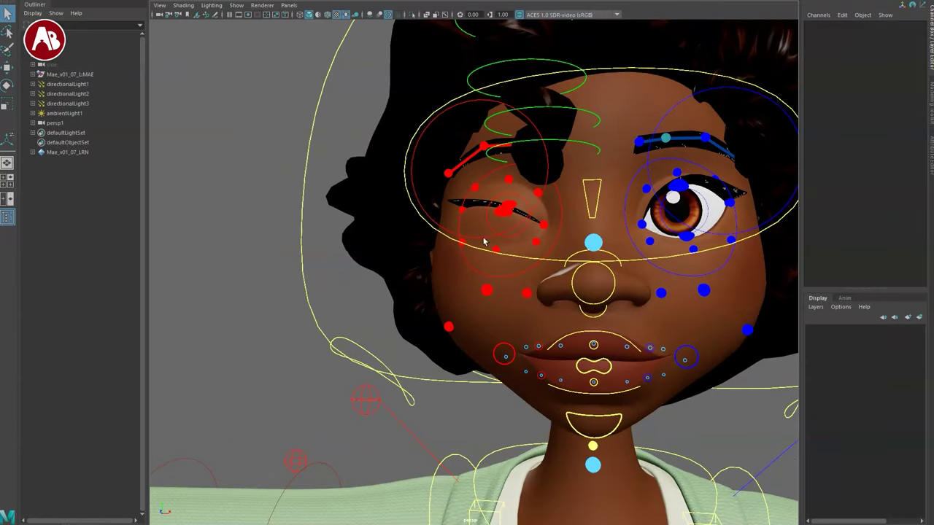
- Open the right eye by lowering its lower eyelid control and raising the upper eyelid to 0.59 in Translate Y
key("w")
left_click(507, 211)
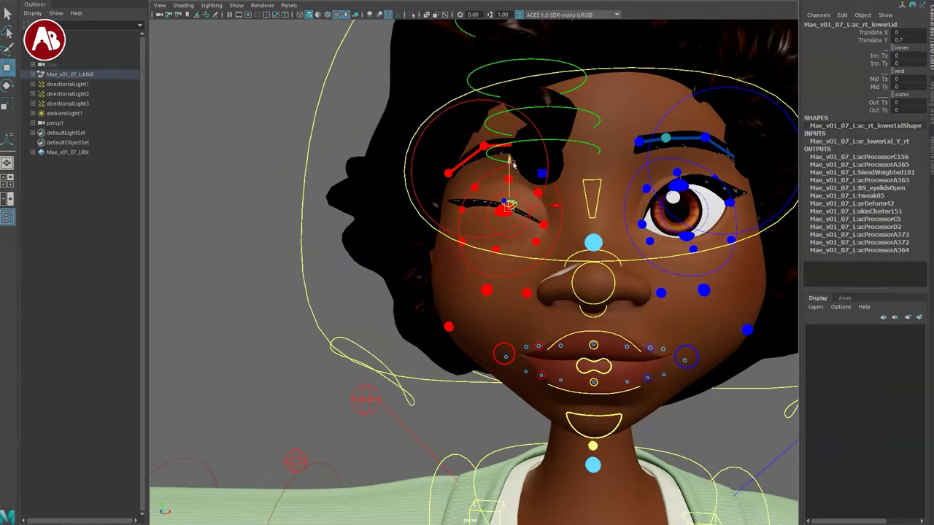
left_click_drag(513, 163, 514, 207)
left_click(502, 212)
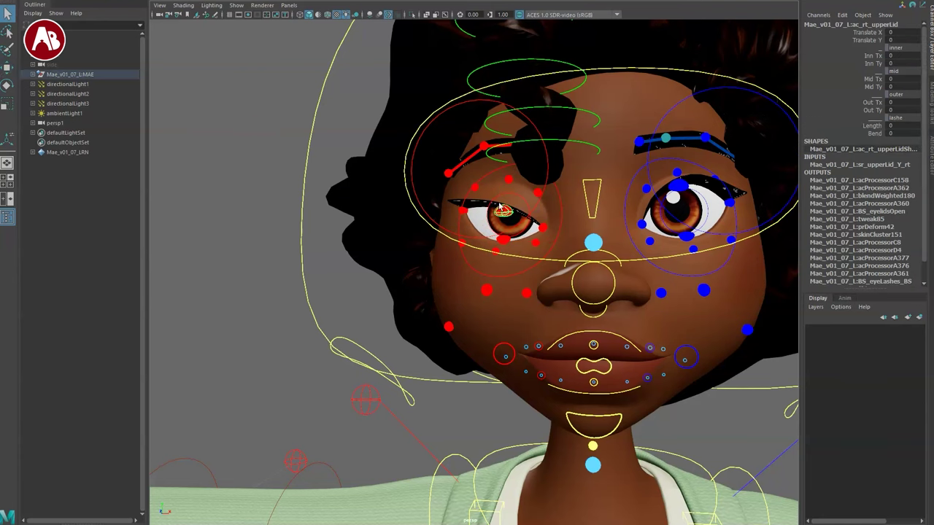
left_click_drag(503, 168, 510, 137)
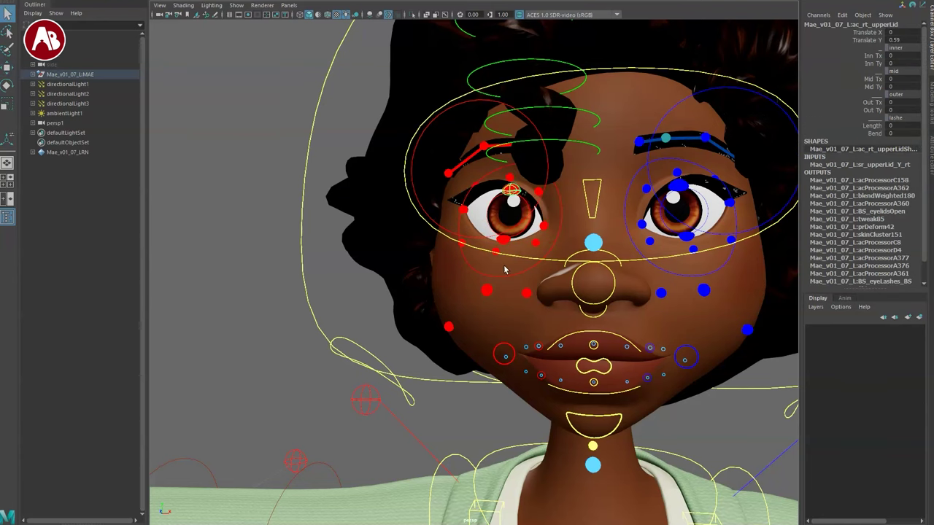
right_click_drag(517, 252, 604, 237, "alt")
middle_click_drag(604, 237, 513, 387, "alt")
right_click_drag(518, 390, 334, 284, "alt")
left_click(281, 231)
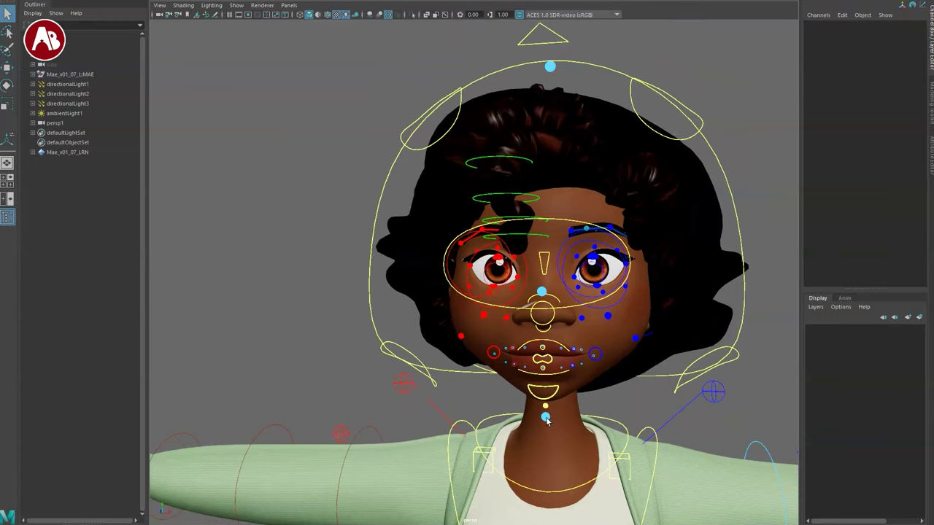
- Select the left foot IK control and lift the foot about 22.7 units off the ground
right_click_drag(547, 421, 482, 461, "alt")
middle_click_drag(483, 460, 488, 113, "alt")
right_click_drag(460, 394, 530, 438, "alt")
left_click_drag(530, 438, 504, 423, "alt")
mouse_move(504, 414)
middle_mouse_down("alt")
mouse_move(536, 359)
mouse_move(500, 403)
middle_mouse_up("alt")
left_click(537, 379)
right_click_drag(500, 402, 428, 381, "alt")
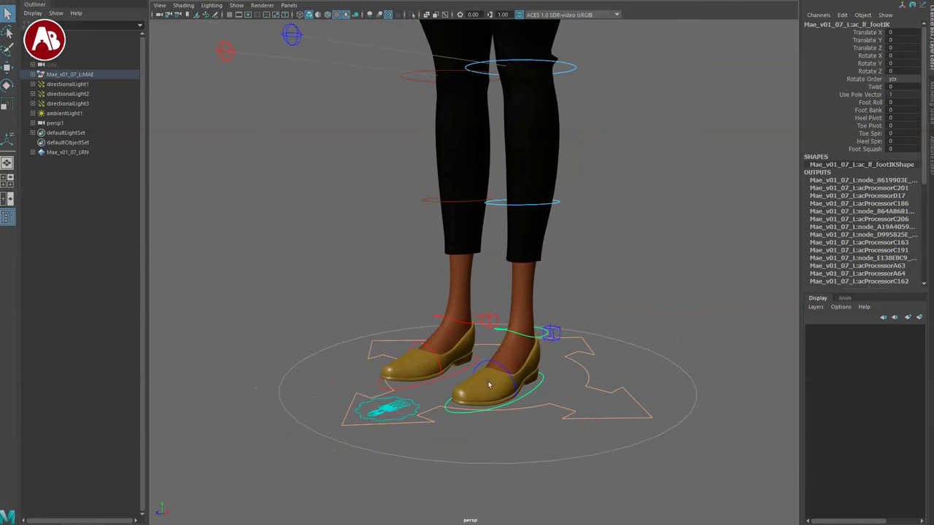
left_click_drag(521, 329, 532, 208)
- Move the left foot IK control outward to about 7.7 in Translate X and rotate it about 42 degrees in Y
right_click_drag(567, 405, 482, 365, "alt")
left_click_drag(452, 343, 462, 365, "alt")
right_click_drag(408, 401, 449, 439, "alt")
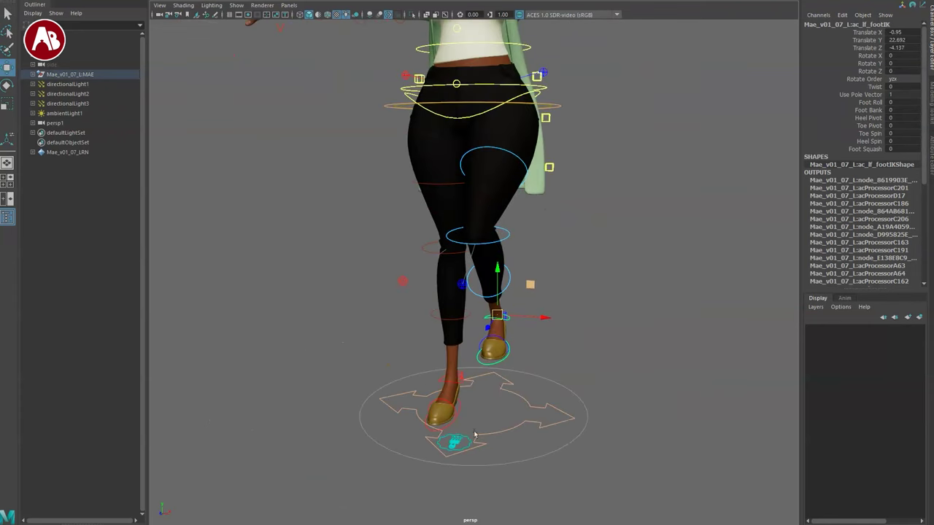
left_click_drag(493, 314, 533, 343)
key("e")
key("q")
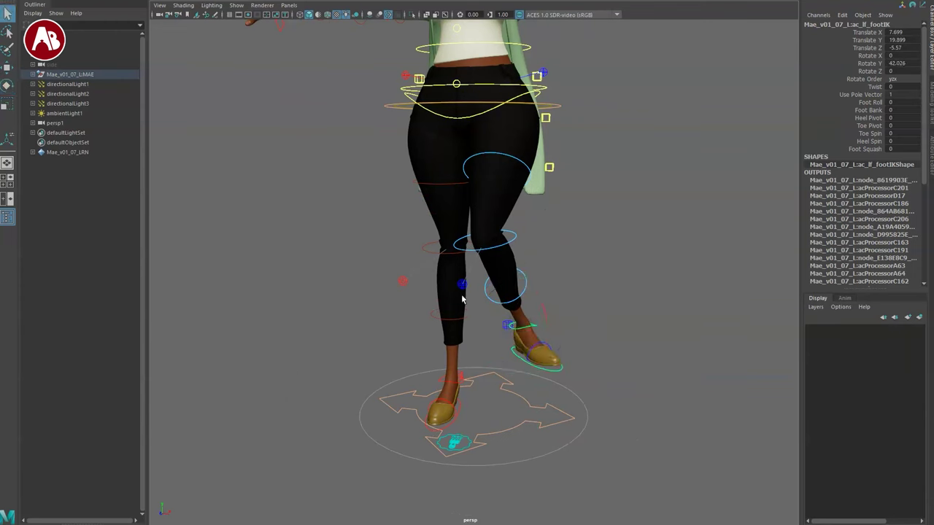
- Swing the left knee outward by moving the leg pole vector control to about 51 in Translate X
left_click(461, 284)
key("w")
left_click_drag(461, 286, 664, 300)
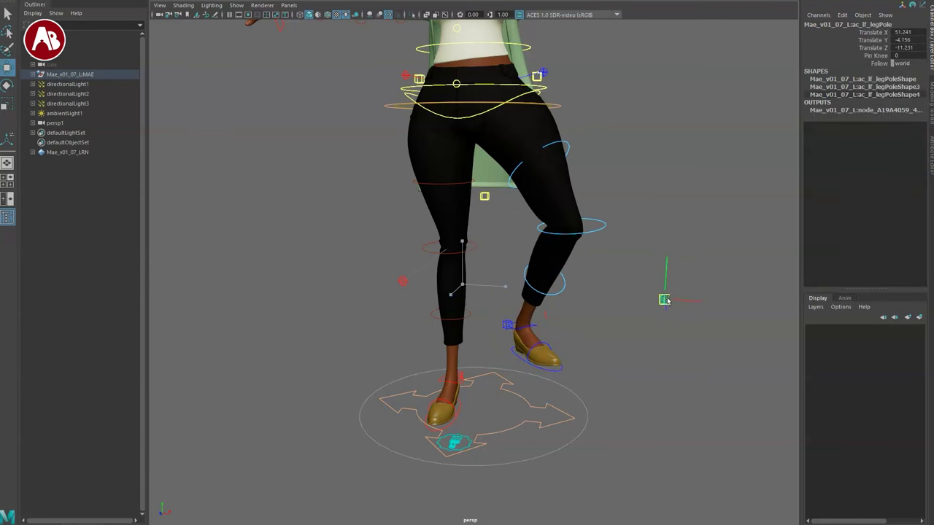
- Test the left foot IK control's Twist attribute, and undo all the left leg pose changes
left_click(561, 371)
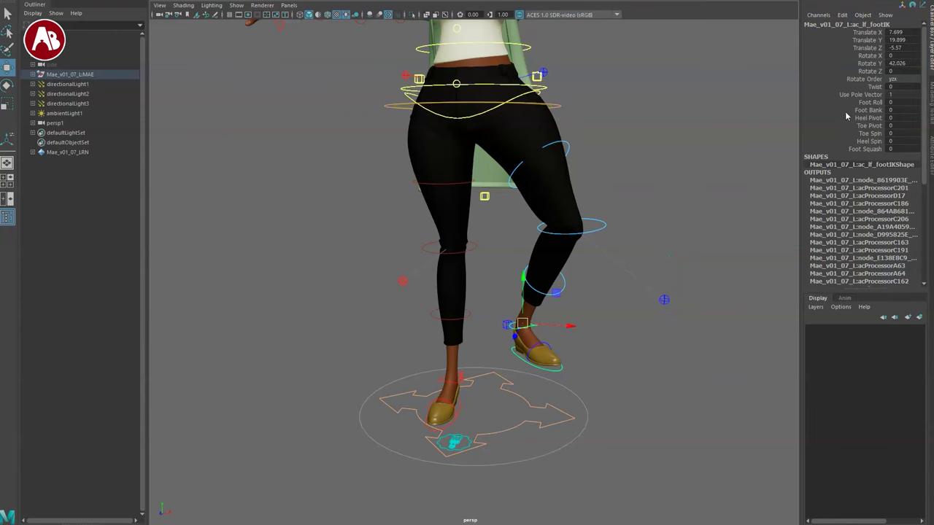
left_click(871, 87)
middle_click_drag(668, 191, 713, 284)
key("ctrl+z")
key("ctrl+z")
key("ctrl+z")
key("ctrl+z")
key("ctrl+z")
key("ctrl+z")
key("ctrl+z")
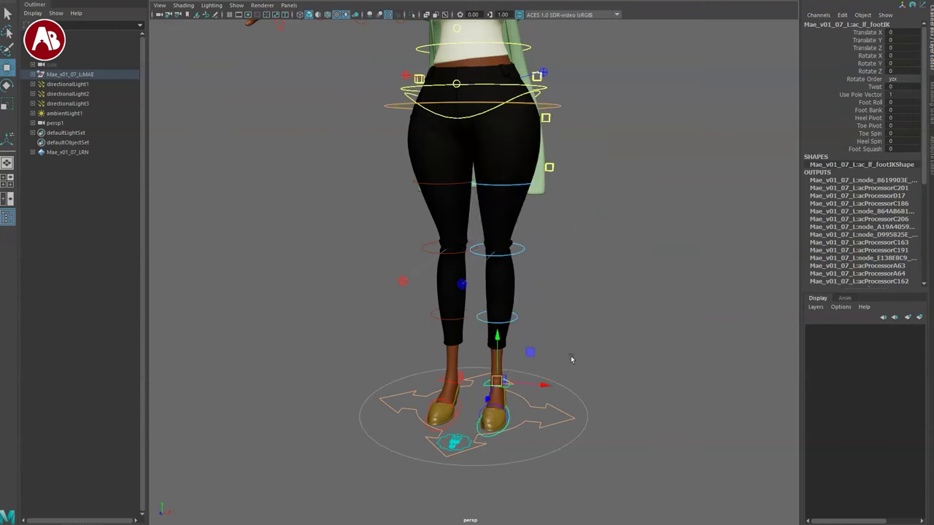
- Test the left foot's Foot Roll at 7.6 and undo it
left_click(841, 102)
left_click_drag(559, 326, 493, 359, "alt")
middle_click_drag(493, 359, 518, 277, "alt")
right_click_drag(518, 277, 628, 373, "alt")
middle_click_drag(628, 374, 691, 374, "alt")
left_click(863, 96)
right_click_drag(655, 366, 647, 225, "alt")
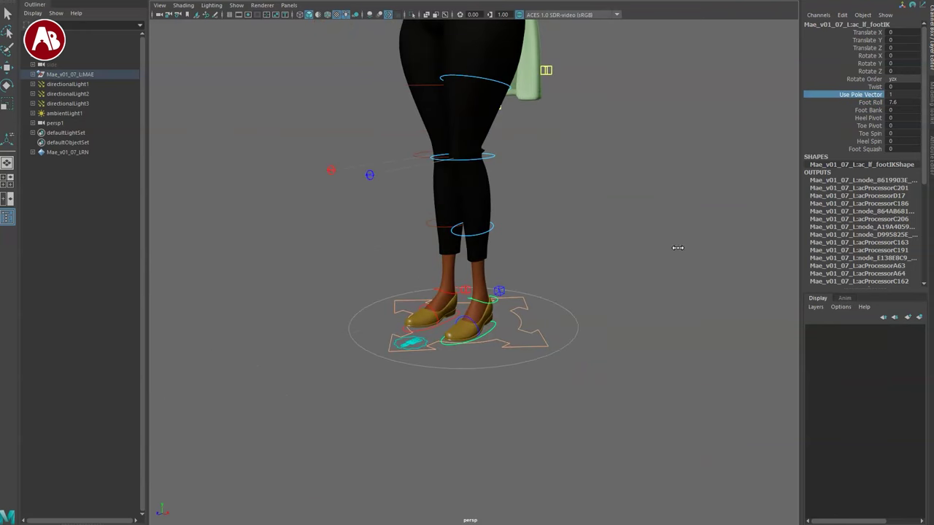
key("ctrl+z")
- Adjust the left foot's Foot Roll once more and undo the change
left_click_drag(651, 201, 625, 209, "alt")
middle_click_drag(625, 209, 596, 232, "alt")
right_click_drag(597, 232, 667, 235, "alt")
left_click(852, 104)
middle_click_drag(691, 215, 663, 280)
key("ctrl+z")
- Test the left foot's Foot Bank in both directions and undo the changes
left_click(849, 116)
left_click(839, 110)
middle_click_drag(701, 251, 640, 284)
left_click_drag(639, 284, 705, 270, "alt")
middle_click_drag(705, 269, 741, 288)
key("ctrl+z")
key("ctrl+z")
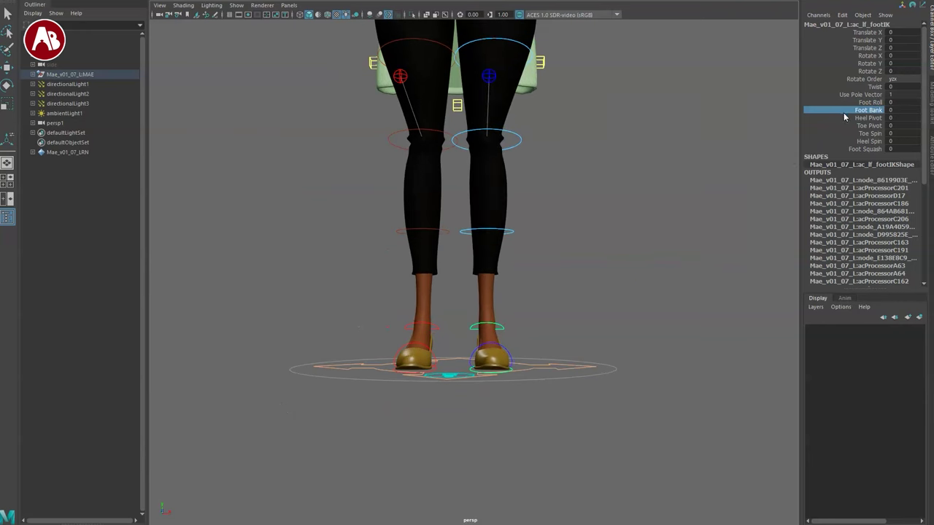
- Test the left foot's Heel Pivot and Toe Pivot, undoing each one
middle_click_drag(689, 263, 656, 200)
key("ctrl+z")
left_click(839, 127)
left_click_drag(733, 264, 705, 283, "alt")
middle_click_drag(705, 283, 784, 292)
key("ctrl+z")
- Test the left foot's Toe Spin and Heel Spin attributes, undoing each change
left_click(849, 135)
mouse_move(729, 237)
middle_mouse_down()
mouse_move(811, 254)
mouse_move(742, 241)
middle_mouse_up()
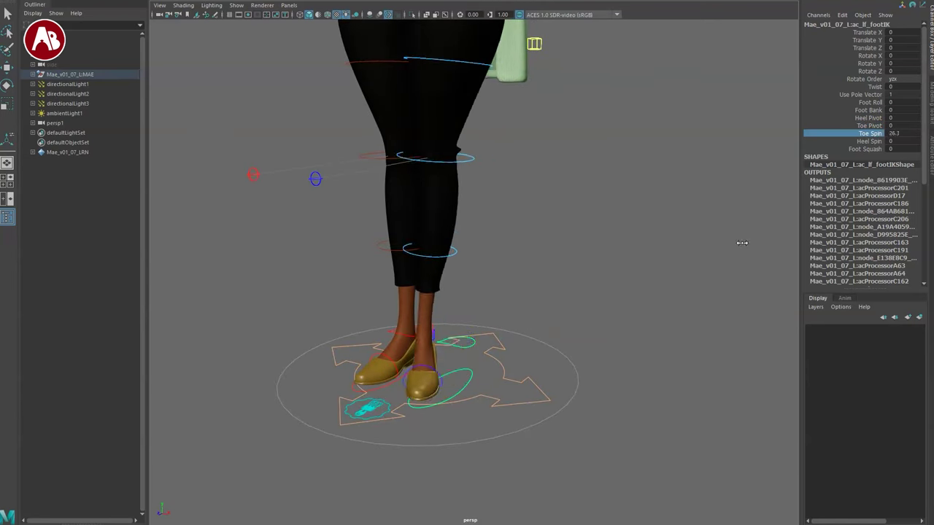
key("ctrl+z")
left_click(845, 149)
left_click(844, 144)
middle_click_drag(657, 208, 678, 219)
key("ctrl+z")
- Test the left foot's Foot Squash attribute and undo the change
left_click(846, 148)
middle_click_drag(688, 181, 645, 267)
key("ctrl+z")
- Select the left leg settings control beside the ankle and examine its Snap IK FK and Follow attributes
key("f")
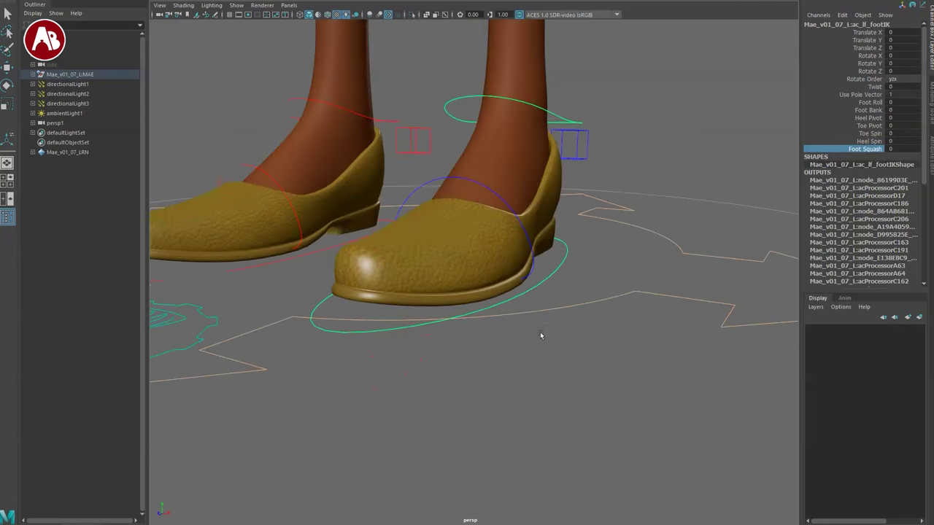
right_click_drag(627, 376, 398, 309, "alt")
left_click_drag(513, 342, 515, 305, "alt")
right_click_drag(515, 305, 570, 354, "alt")
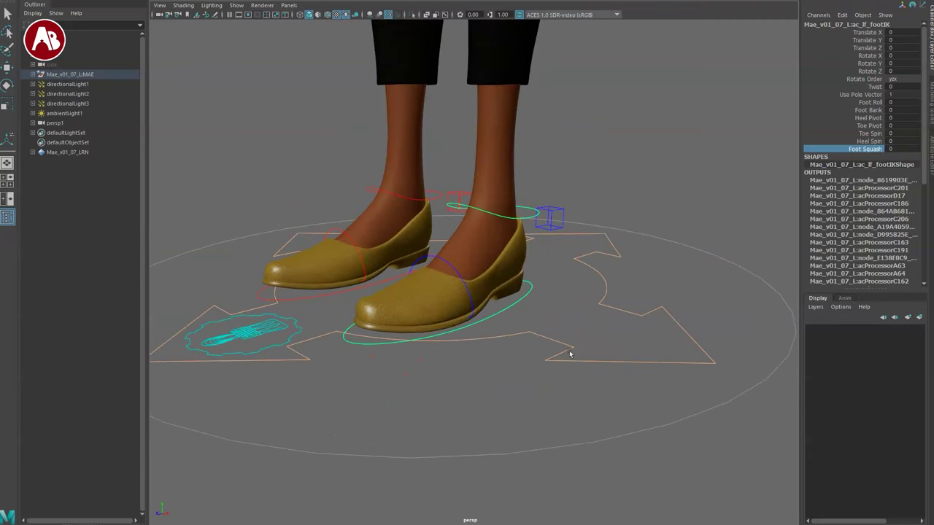
left_click(549, 226)
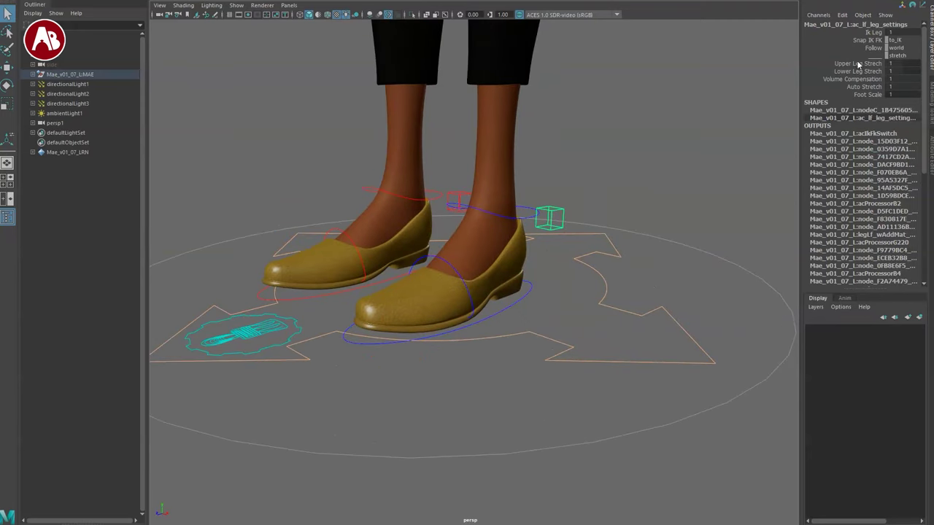
left_click(901, 40)
left_click(857, 51)
left_click(901, 48)
left_click(856, 59)
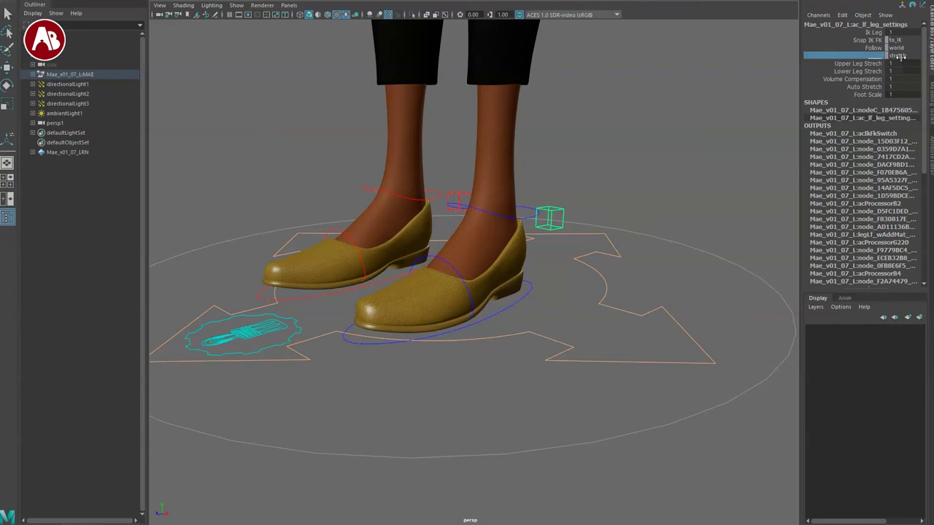
- Adjust Upper Leg Strech and Lower Leg Strech together on the left leg settings, stepping back to 0.6
left_click(827, 64)
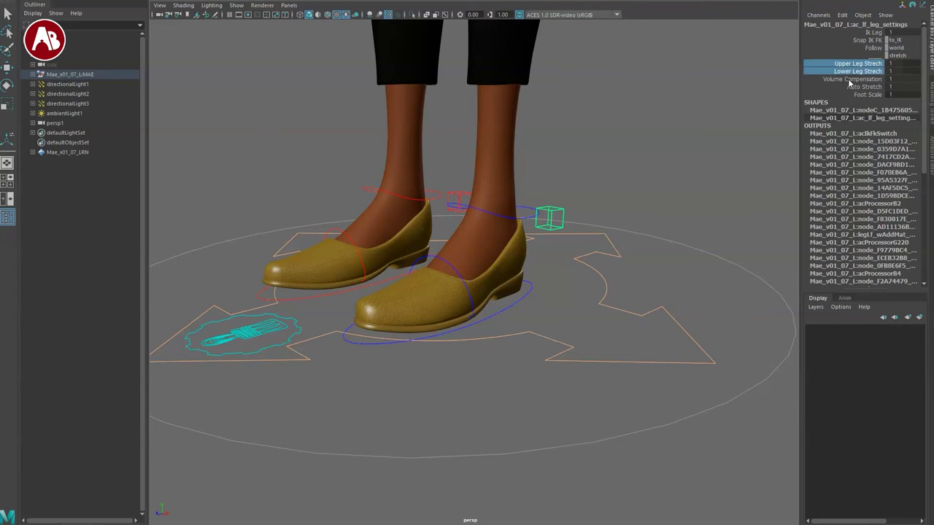
middle_click_drag(531, 139, 542, 256, "alt")
scroll(542, 256, "down", 5)
middle_click_drag(689, 198, 664, 253)
scroll(654, 252, "down", 4)
key("ctrl+z")
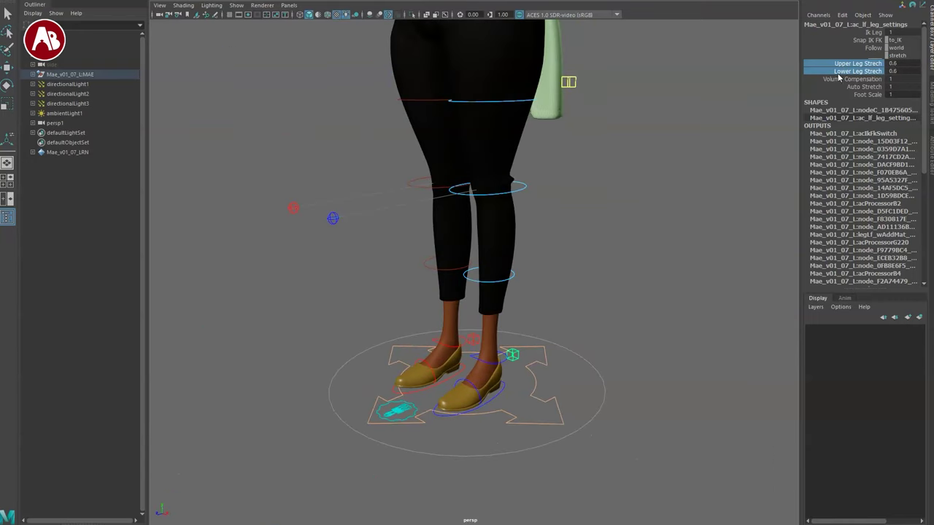
- Move the left foot IK control outward and below the ground to stretch the leg
left_click(839, 79)
middle_click_drag(641, 284, 635, 317, "alt")
scroll(635, 317, "down", 2)
left_click_drag(636, 313, 655, 303, "alt")
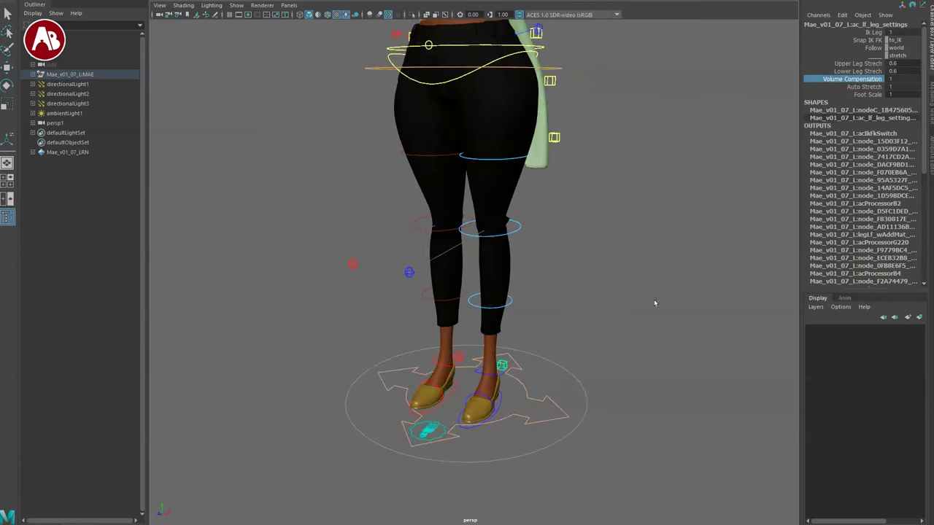
left_click(506, 406)
left_click(498, 408)
key("w")
left_click_drag(521, 431, 532, 398, "alt")
scroll(532, 397, "down", 4)
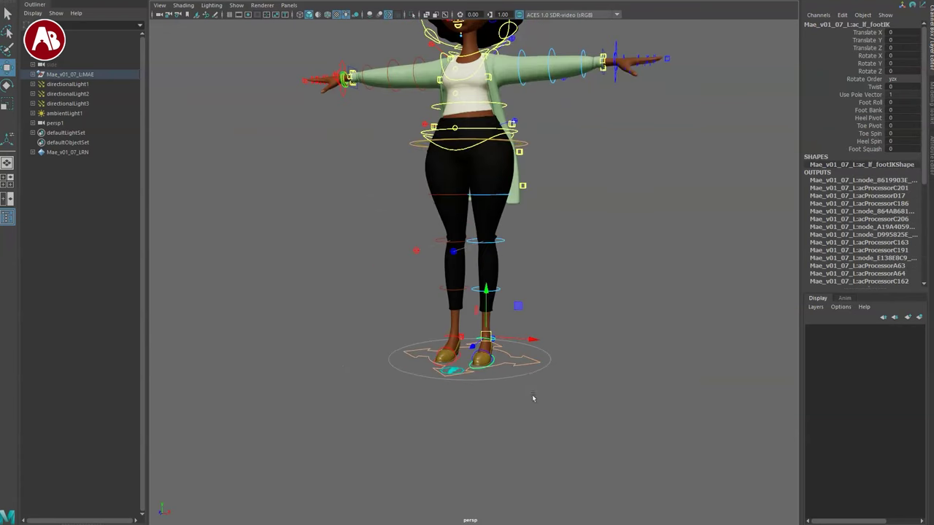
left_click_drag(486, 338, 589, 416)
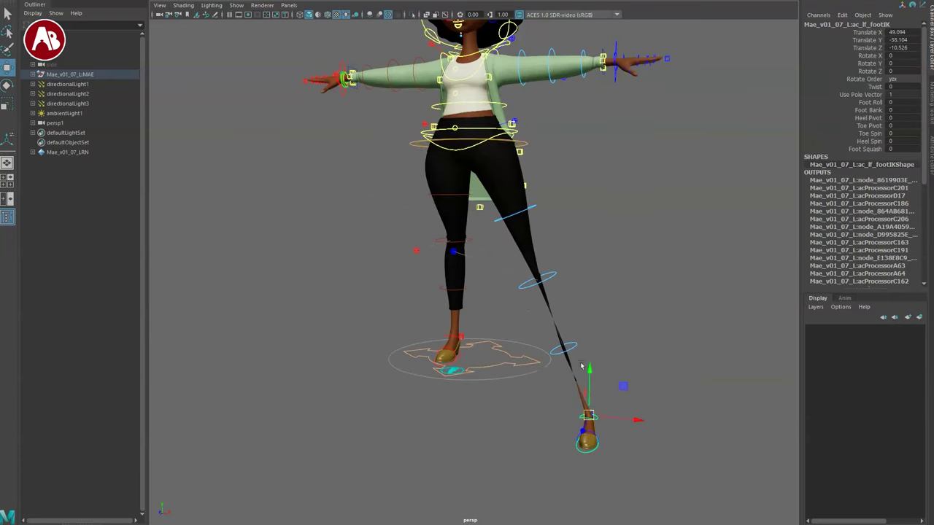
left_click_drag(632, 445, 610, 453, "alt")
- Set the left leg's Volume Compensation to 0 on the stretched leg and undo the change
left_click(590, 411)
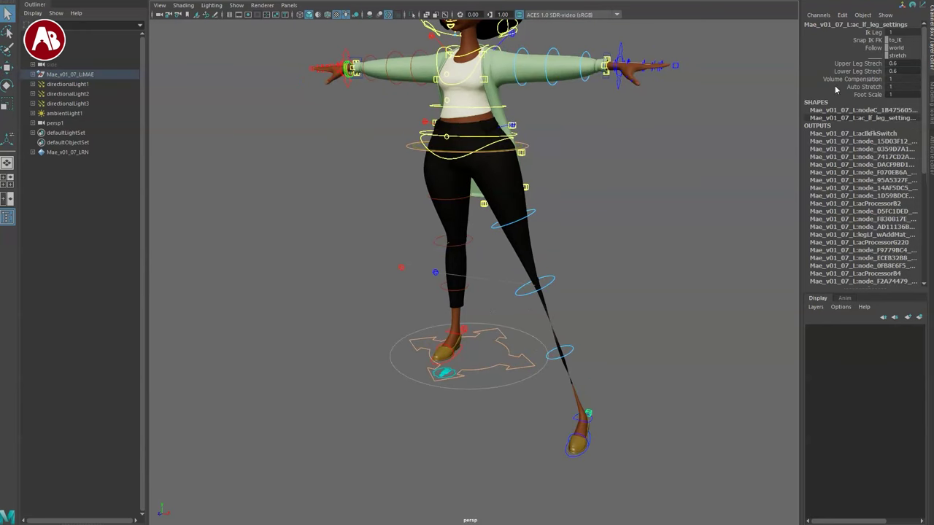
middle_click_drag(713, 169, 637, 179)
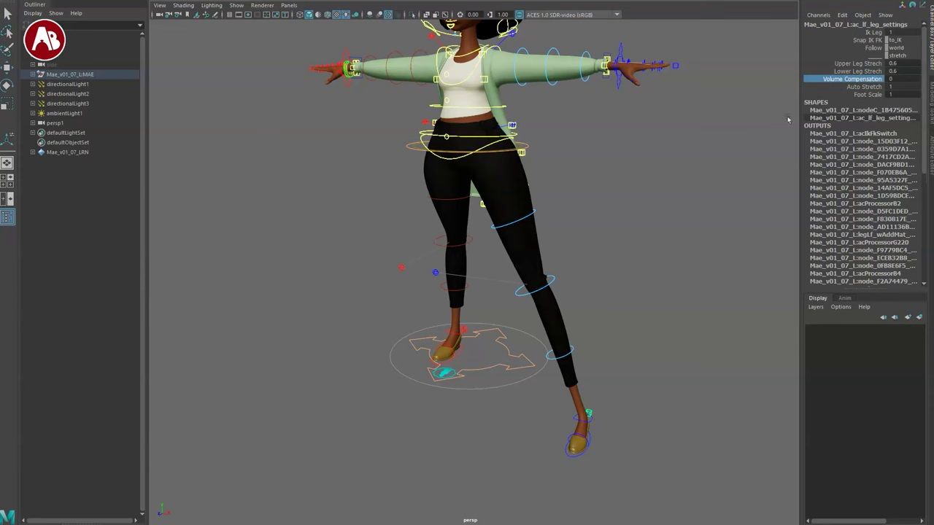
key("ctrl+z")
- Test the left leg's Auto Stretch, then undo it and the foot's displacement
left_click(843, 88)
middle_click_drag(783, 114, 680, 116)
key("ctrl+z")
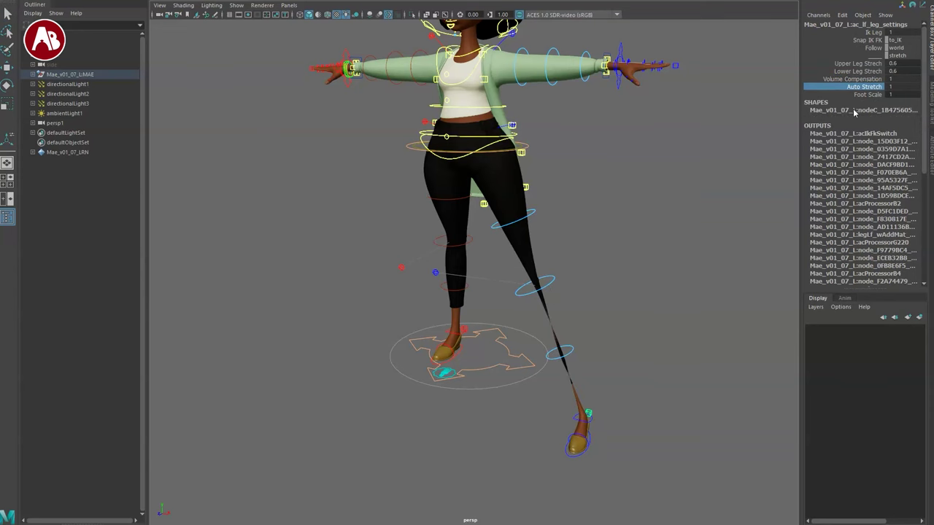
key("ctrl+z")
key("ctrl+z")
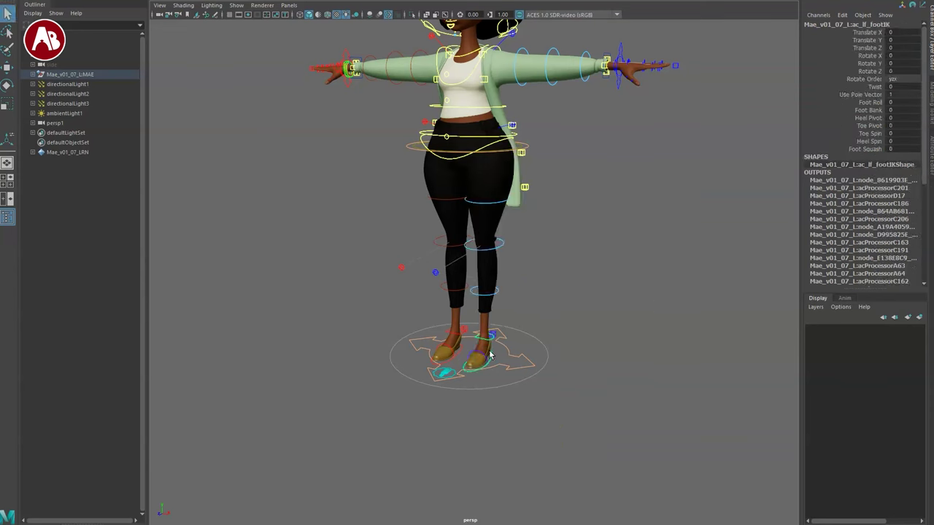
- Reselect the left leg settings control and set Ik Leg to 0 to switch the leg to FK
left_click(494, 344)
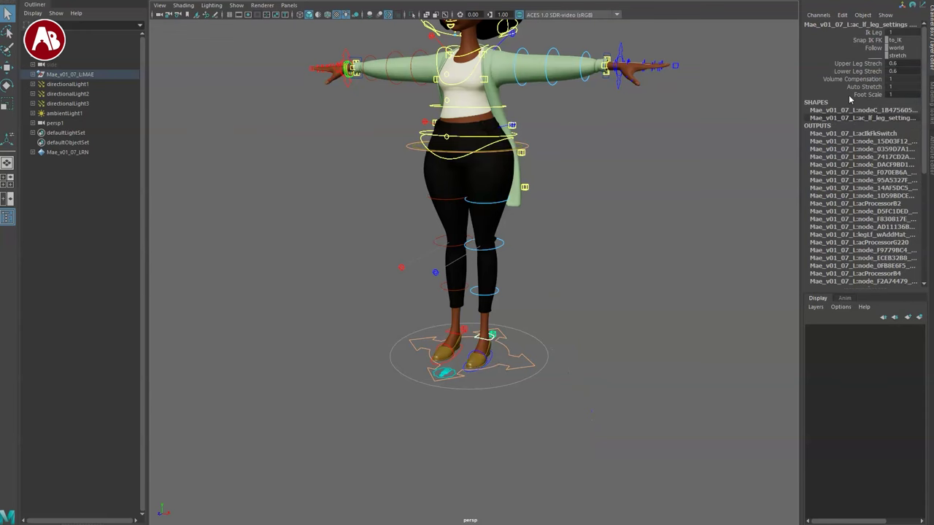
left_click(749, 140)
left_click(526, 340)
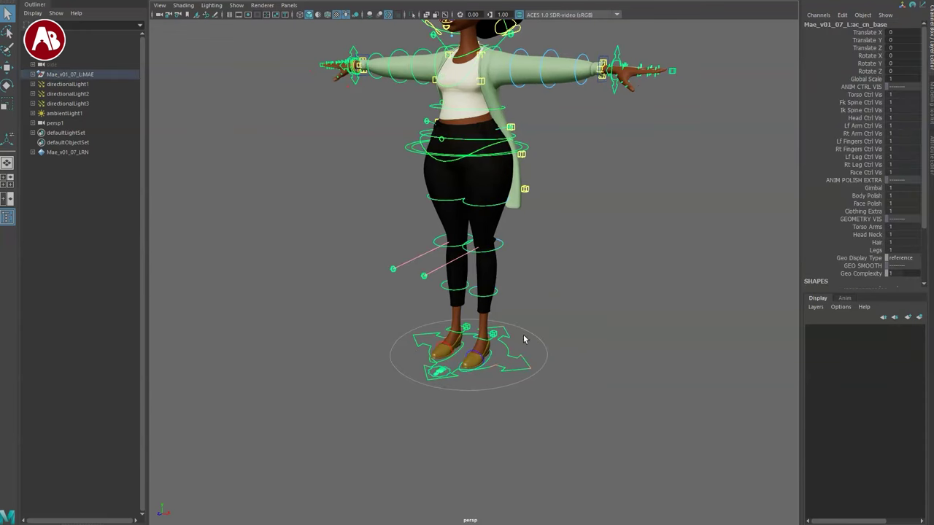
left_click(502, 339)
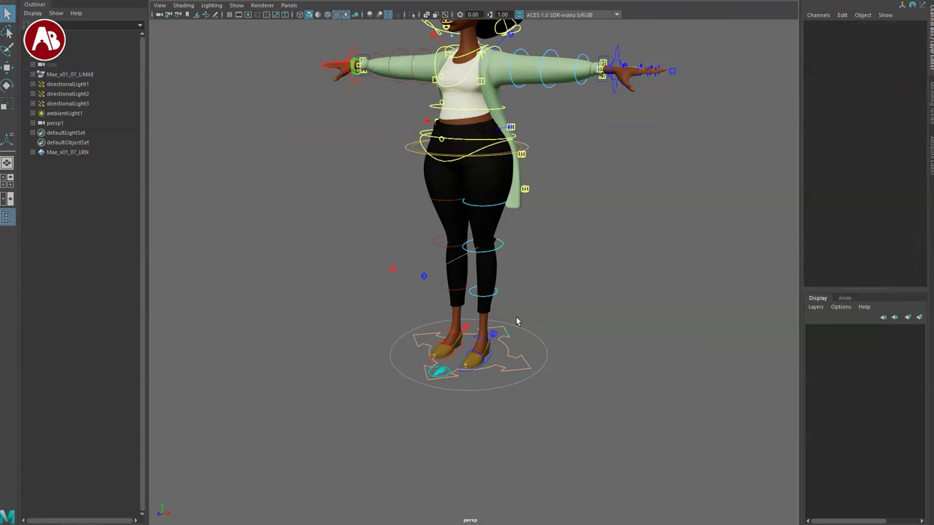
left_click(496, 335)
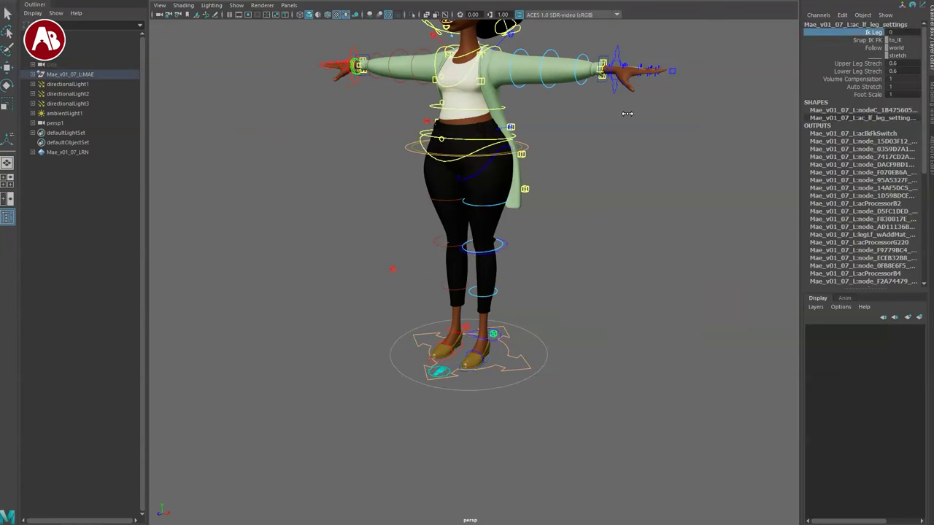
- Test rotating the left leg's FK control, then undo back to the IK leg setup
mouse_move(435, 269)
left_mouse_down("alt")
mouse_move(424, 268)
mouse_move(427, 282)
mouse_move(417, 260)
mouse_move(436, 272)
left_mouse_up("alt")
left_click(445, 256)
key("e")
key("ctrl+z")
key("ctrl+z")
key("ctrl+z")
key("ctrl+z")
key("q")
- Test rotating the left toe control and undo the rotation
left_click_drag(388, 339, 452, 361, "alt")
right_click_drag(452, 361, 504, 463, "alt")
middle_click_drag(504, 464, 556, 304, "alt")
left_click_drag(557, 304, 510, 326, "alt")
left_click(518, 353)
key("e")
key("ctrl+z")
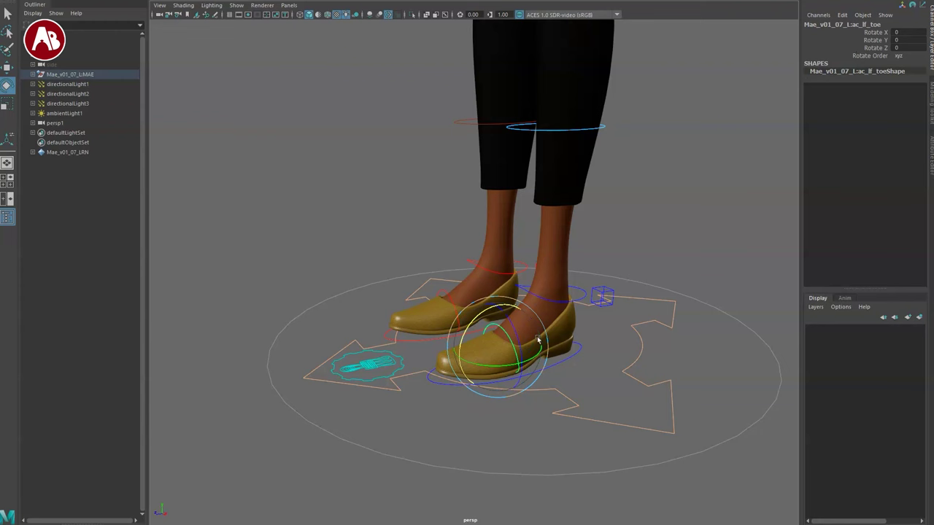
key("q")
- Test moving the left foot's IK gimbal control and undo the change
left_click(581, 294)
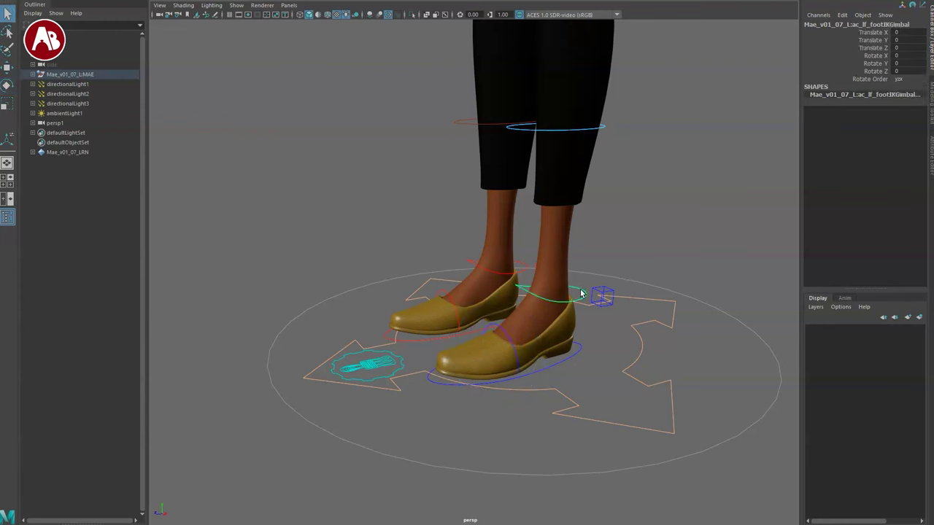
left_click_drag(554, 291, 588, 285)
left_click_drag(560, 434, 558, 456, "alt")
right_click_drag(558, 455, 476, 423, "alt")
left_click_drag(475, 424, 523, 384, "alt")
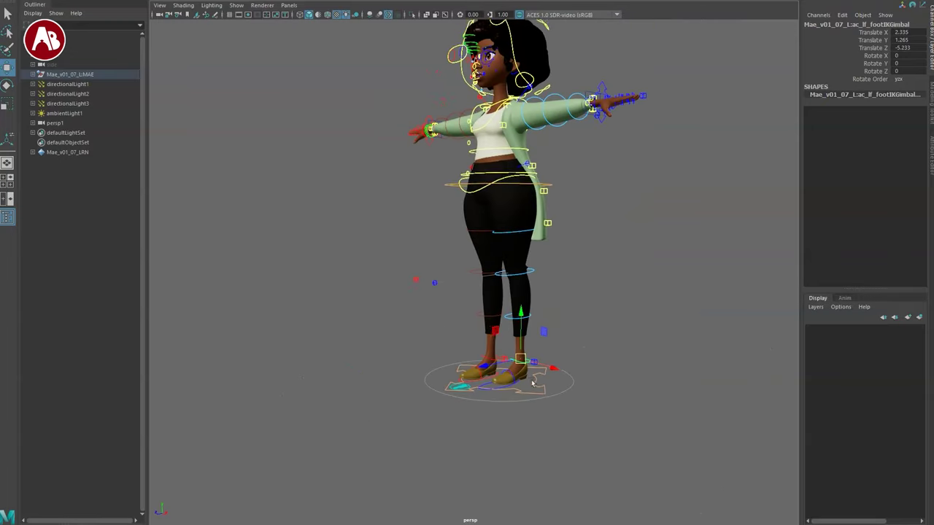
right_click_drag(523, 384, 565, 362, "alt")
left_click_drag(571, 343, 572, 272)
key("e")
key("ctrl+z")
- Test moving the left lower-leg and knee bend controls, undoing each one
key("q")
left_click(555, 282)
key("w")
key("ctrl+z")
left_click(595, 207)
left_click_drag(564, 209, 578, 195)
key("ctrl+z")
- Pull the left upper-leg bend control outward to curve the thigh and undo the move
left_click(565, 140)
left_click_drag(562, 143, 593, 154)
left_click_drag(567, 228, 609, 222, "alt")
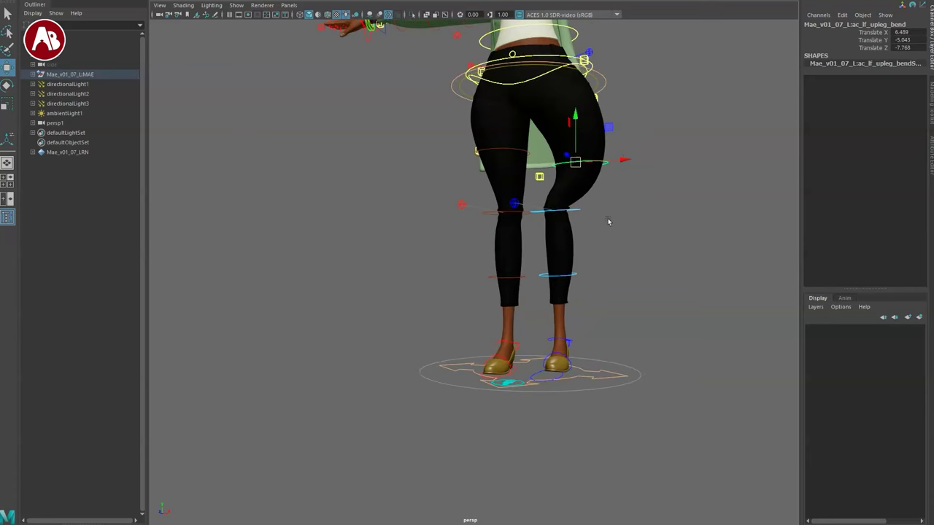
key("ctrl+z")
- Test the left leg's pole control in front of the knee, then select the left knee bend control
left_click_drag(562, 359, 500, 363, "alt")
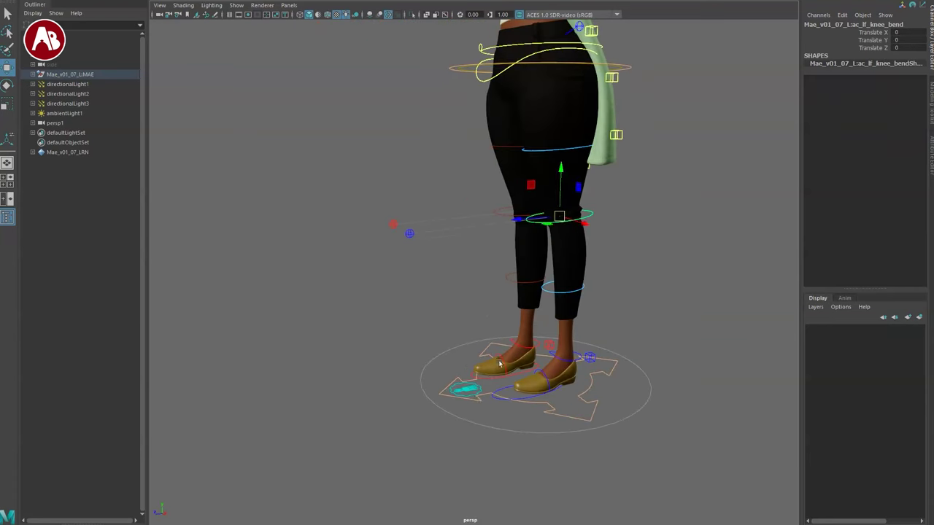
left_click(409, 234)
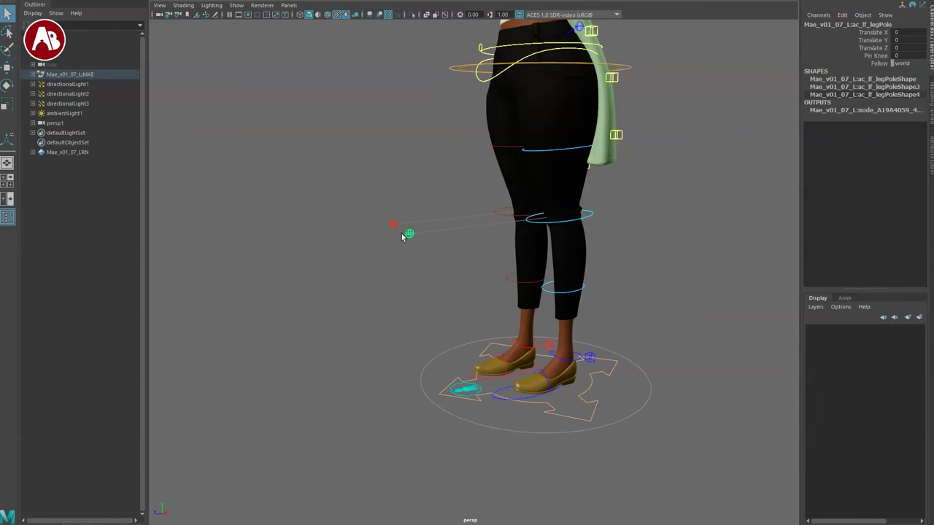
middle_click_drag(496, 247, 649, 302)
left_click_drag(648, 302, 500, 316, "alt")
middle_click_drag(501, 309, 464, 263)
left_click(506, 221)
- Select the root gimbal control around the hips from a close front view
middle_click_drag(372, 245, 358, 263, "alt")
left_click_drag(359, 263, 441, 250, "alt")
scroll(440, 249, "up", 3)
middle_click_drag(441, 250, 353, 452, "alt")
middle_click_drag(387, 358, 415, 351, "alt")
left_click_drag(417, 350, 440, 329, "alt")
right_click_drag(348, 323, 465, 338, "alt")
middle_click_drag(465, 338, 476, 351, "alt")
left_click_drag(592, 401, 584, 340, "alt")
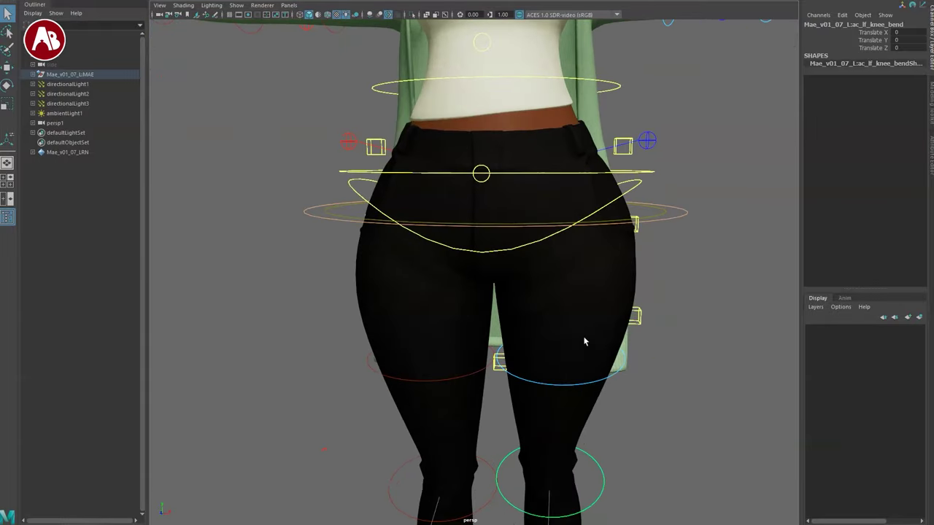
left_click(664, 211)
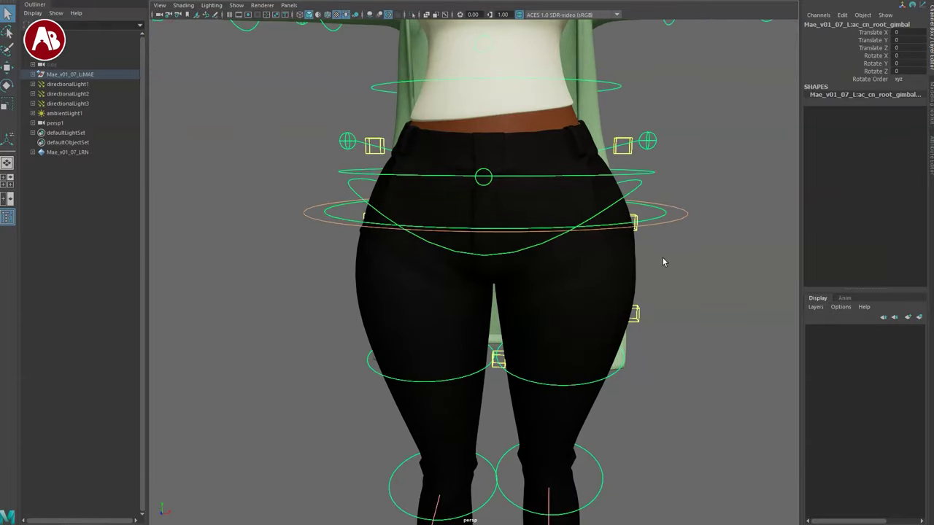
- Test moving the outer root control around the hips and undo the move
left_click(678, 210)
key("w")
scroll(515, 255, "down", 6)
left_click_drag(515, 254, 458, 302, "alt")
key("ctrl+z")
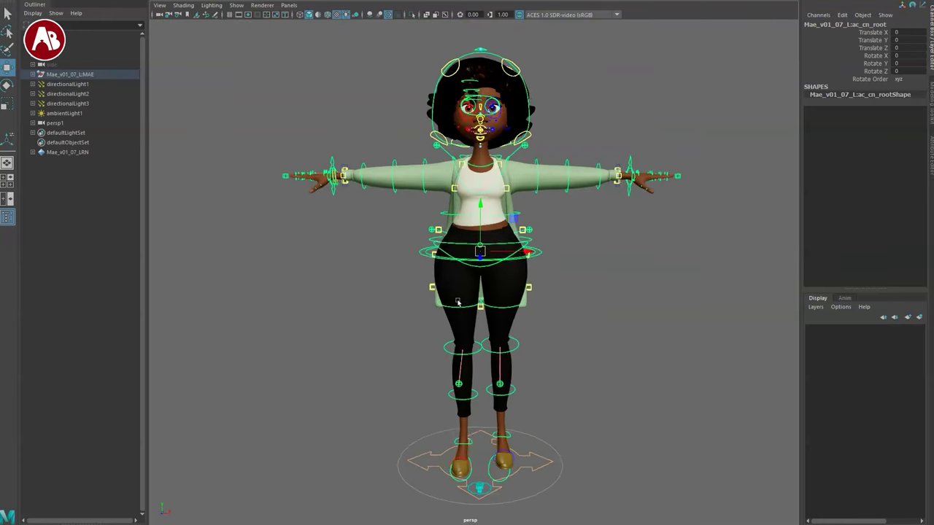
- Test rotating the control ring at the waist, undo the rotation and clear the selection
middle_click_drag(458, 302, 445, 306, "alt")
right_click_drag(445, 306, 511, 382, "alt")
mouse_move(540, 299)
left_mouse_down("alt")
mouse_move(511, 300)
mouse_move(526, 299)
left_mouse_up("alt")
key("q")
left_click(777, 79)
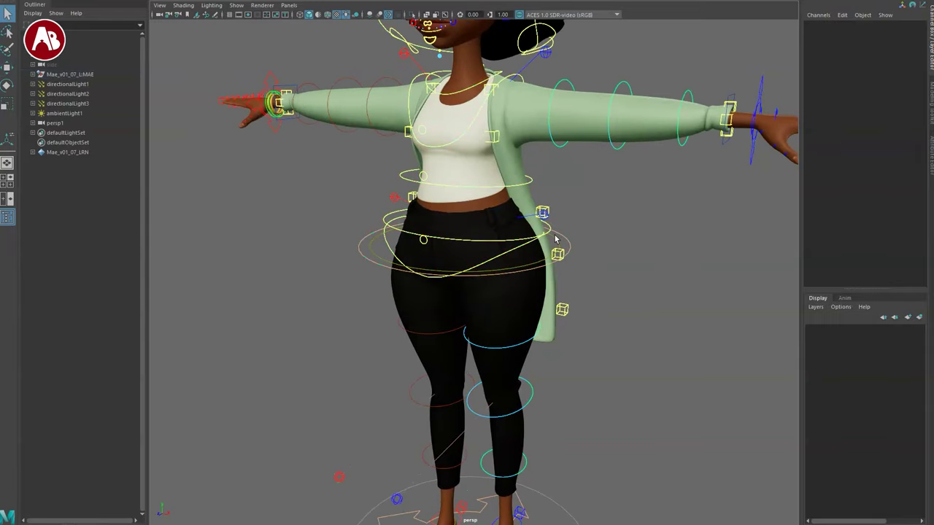
left_click(554, 239)
right_click_drag(467, 256, 420, 255, "alt")
left_click_drag(420, 277, 463, 270, "alt")
key("e")
left_click_drag(474, 225, 424, 320)
key("ctrl+z")
key("r")
right_click_drag(447, 323, 543, 368, "alt")
key("q")
left_click(634, 317)
- Rotate the hips control to about -12.2 in X, -0.2 in Y and 22.3 in Z
left_click_drag(573, 299, 509, 259, "alt")
left_click(518, 258)
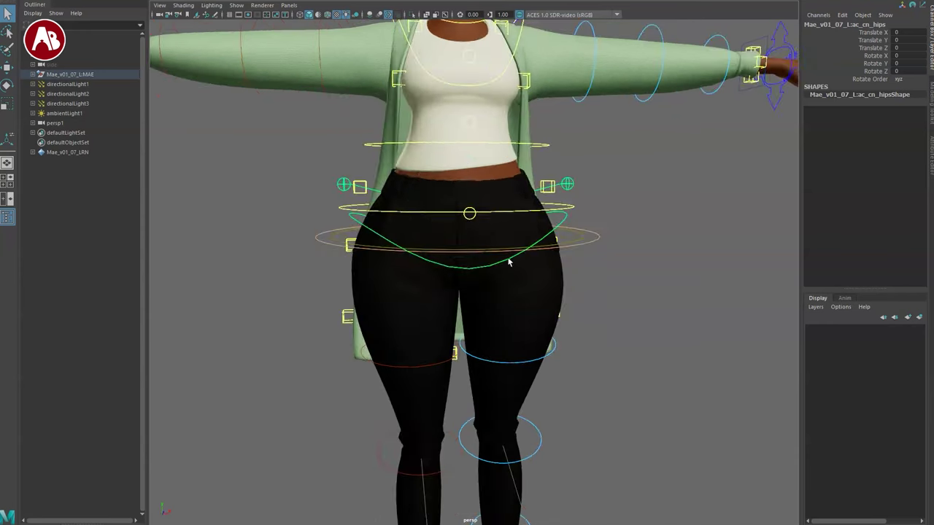
key("e")
mouse_move(421, 187)
left_mouse_down()
mouse_move(417, 204)
mouse_move(439, 174)
mouse_move(421, 229)
mouse_move(421, 184)
left_mouse_up()
right_click_drag(473, 318, 425, 305, "alt")
left_click_drag(425, 304, 485, 191, "alt")
left_click_drag(584, 301, 415, 313, "alt")
key("q")
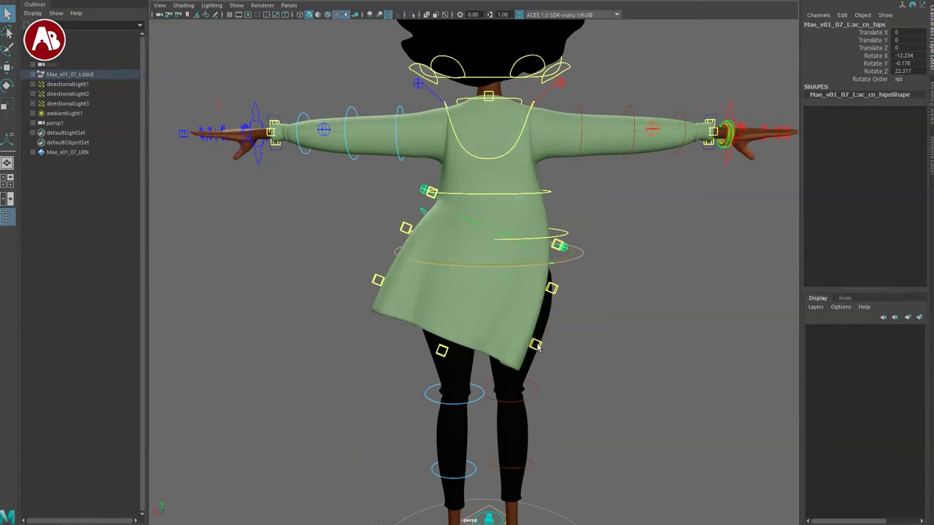
- Test transforming the left and center jacket controls from behind, undoing the changes
left_click_drag(537, 348, 491, 341, "alt")
left_click(424, 212)
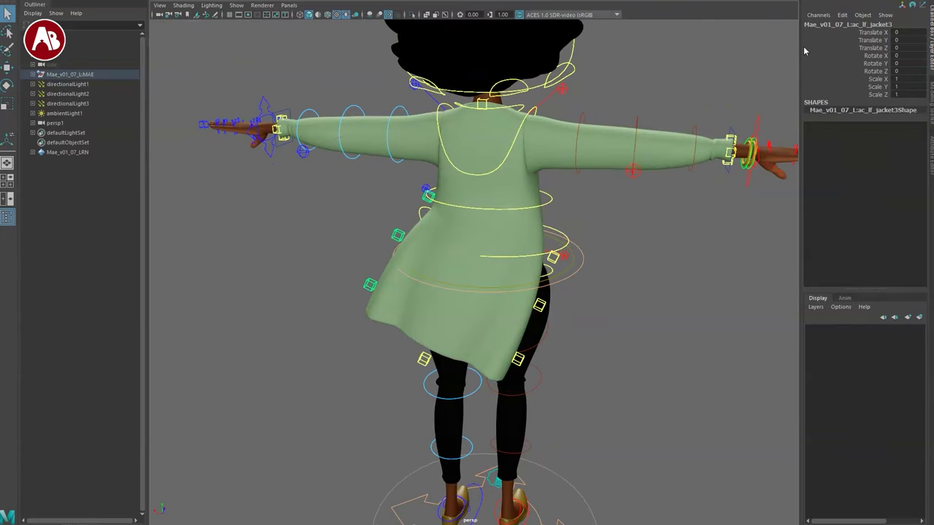
left_click_drag(429, 197, 467, 224)
key("ctrl+z")
key("e")
key("r")
key("ctrl+z")
key("e")
key("q")
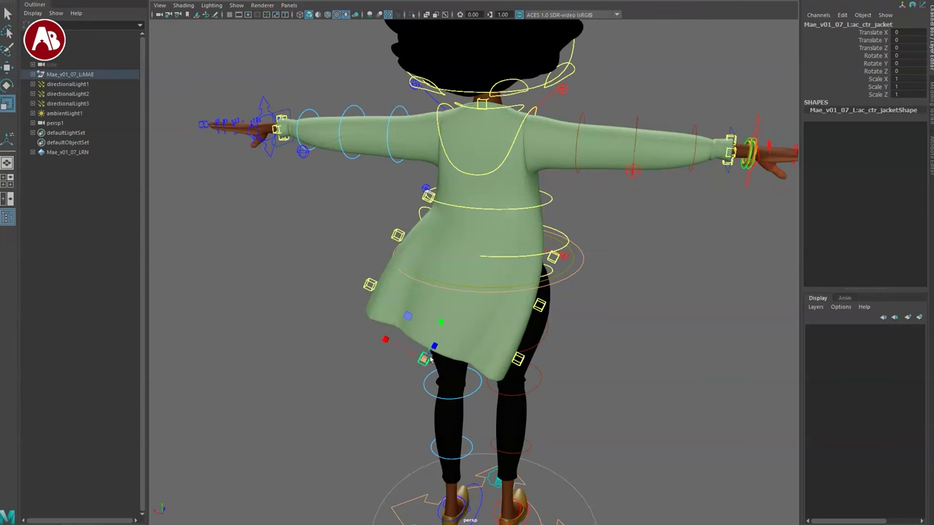
- Try rotating the hips control from the front and undo back to the jacket control selection
left_click_drag(415, 324, 439, 276, "alt")
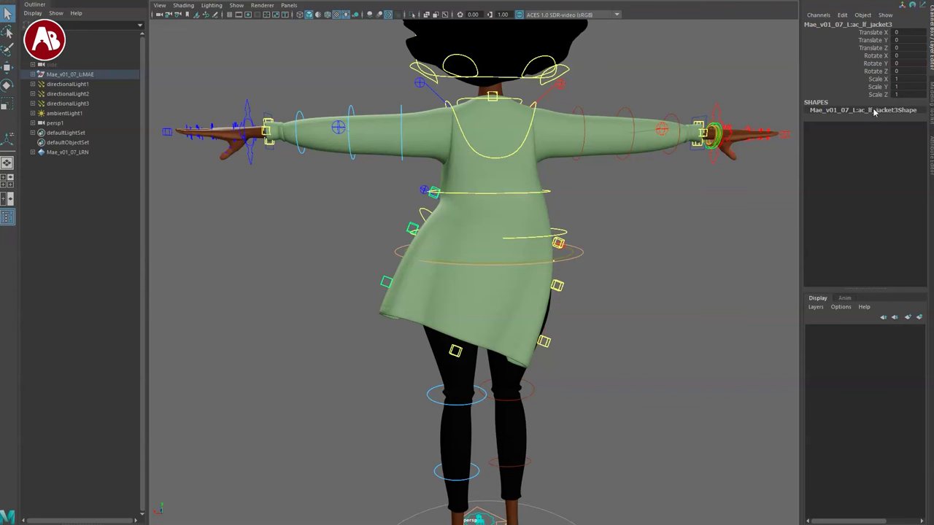
left_click_drag(433, 266, 561, 281, "alt")
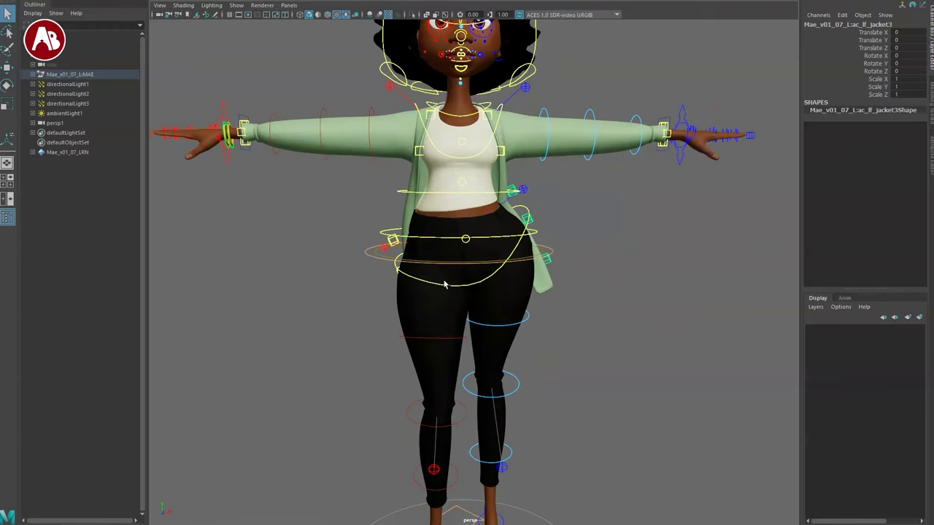
left_click(409, 274)
key("e")
left_click_drag(429, 198, 464, 231)
key("ctrl+z")
key("ctrl+z")
key("ctrl+z")
key("ctrl+z")
key("ctrl+z")
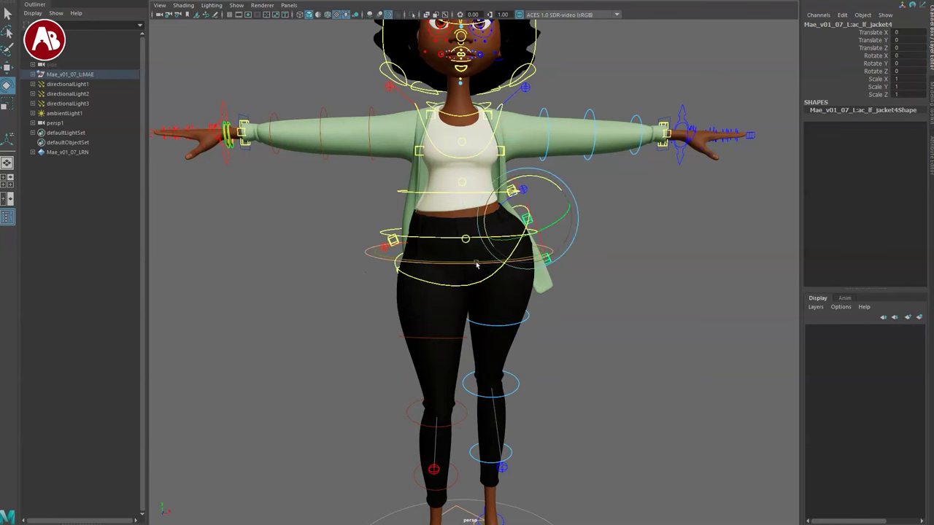
- Undo the remaining hips rotation so the rig returns to its neutral pose
key("ctrl+z")
key("ctrl+z")
key("ctrl+z")
key("q")
- Try moving the torso control at the waist from the front and undo the move
left_click_drag(564, 315, 319, 312, "alt")
left_click_drag(432, 264, 536, 266, "alt")
left_click_drag(396, 350, 539, 333, "alt")
middle_click_drag(461, 298, 469, 310, "alt")
right_click_drag(469, 310, 517, 365, "alt")
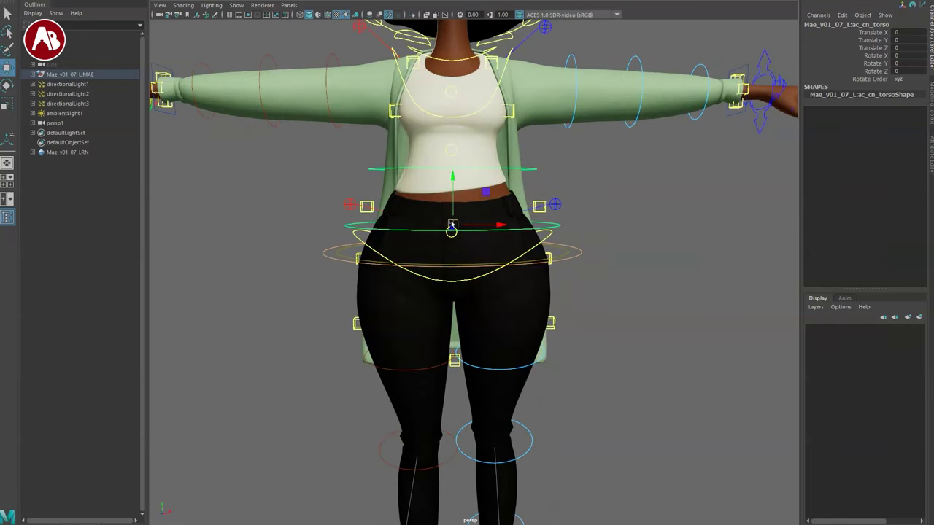
left_click_drag(465, 178, 491, 188)
key("ctrl+z")
- Try moving the small spine bend controls along the torso, undoing each move
scroll(569, 345, "down", 2)
left_click_drag(569, 344, 470, 298, "alt")
left_click_drag(460, 238, 462, 227)
key("ctrl+z")
left_click(413, 250)
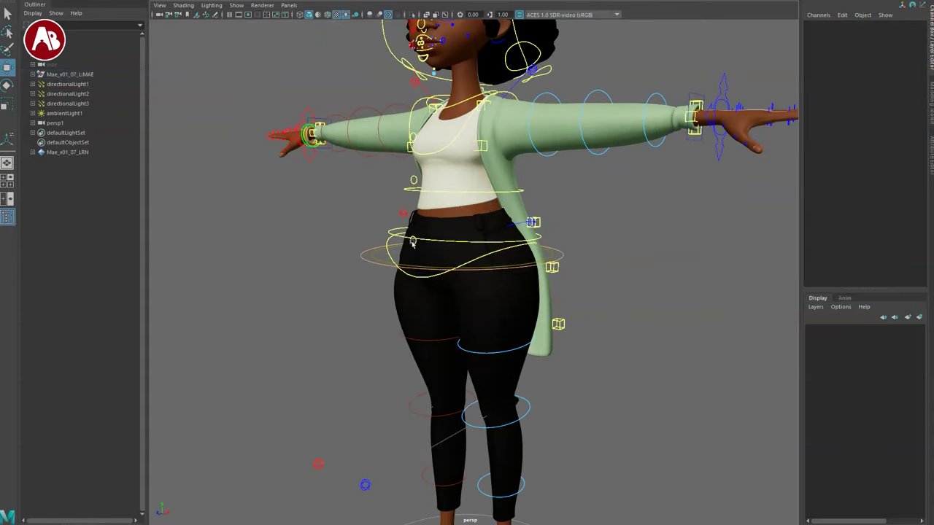
left_click(412, 241)
left_click_drag(477, 326, 430, 365, "alt")
left_click_drag(399, 267, 392, 167)
key("ctrl+z")
key("ctrl+z")
key("ctrl+z")
left_click_drag(405, 300, 507, 306, "alt")
key("q")
- Try moving the left hip FK control in wireframe display, undo it and restore the lit, textured display
left_click_drag(569, 290, 580, 298, "alt")
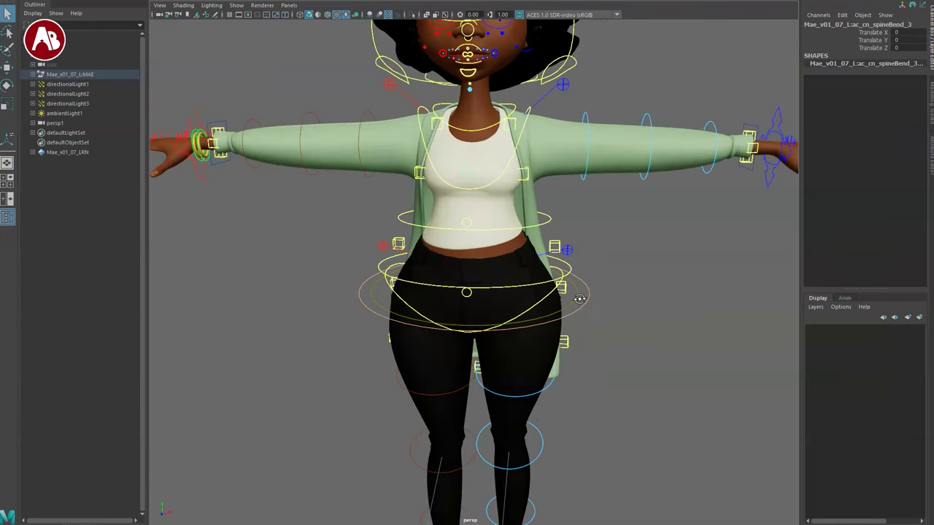
left_click(566, 251)
key("4")
left_click_drag(501, 268, 515, 292)
key("ctrl+z")
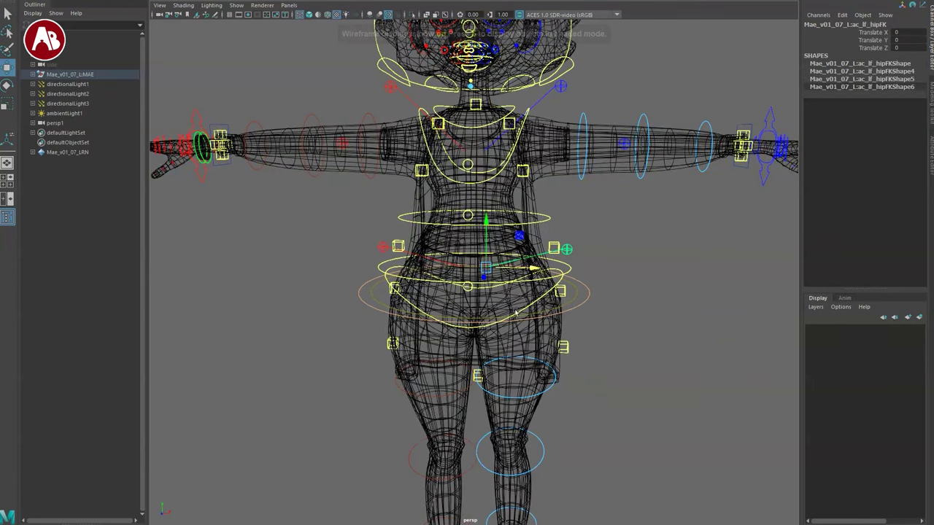
key("6")
key("7")
- Try moving the lowest left jacket control upward from the side and undo the move
mouse_move(576, 350)
left_mouse_down("alt")
mouse_move(440, 347)
mouse_move(432, 337)
left_mouse_up("alt")
key("q")
middle_click_drag(501, 409, 502, 348, "alt")
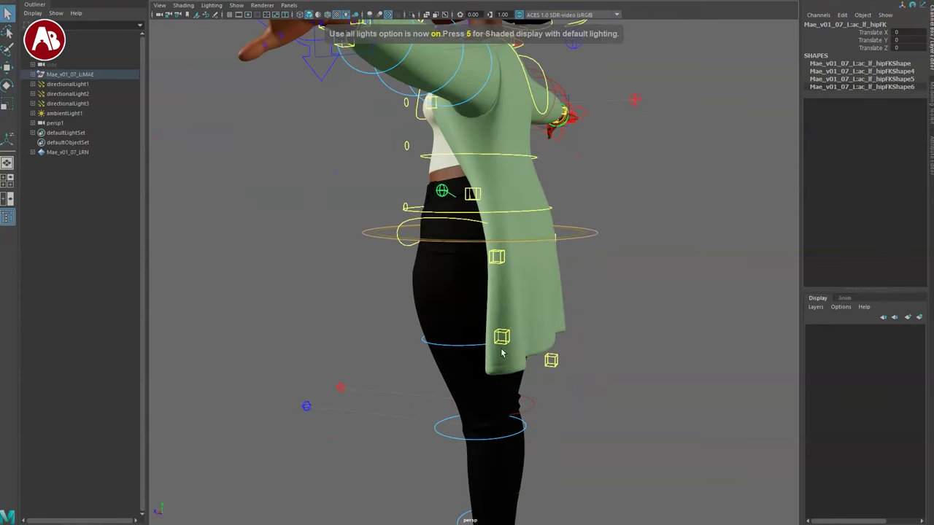
left_click(502, 340)
key("w")
left_click_drag(501, 300, 503, 262)
key("ctrl+z")
- Try moving the center jacket control at the back hem from different angles, undoing each move
left_click(552, 362)
left_click_drag(573, 411, 382, 404, "alt")
middle_click_drag(321, 366, 321, 333)
key("ctrl+z")
left_click_drag(373, 405, 463, 396, "alt")
left_click_drag(472, 363, 450, 371)
key("ctrl+z")
- Try rotating the left, right and center lower jacket controls together from behind, undoing the rotations
left_click_drag(413, 396, 542, 334, "alt")
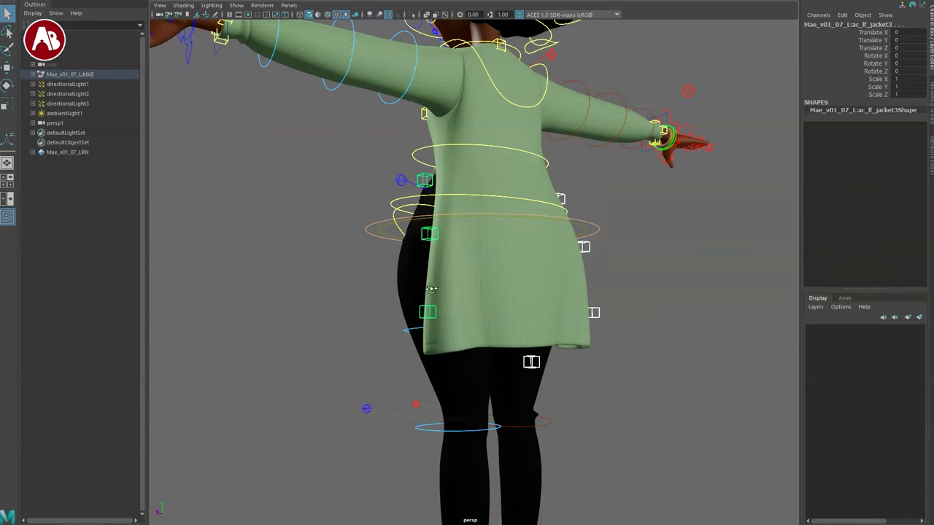
left_click_drag(431, 289, 504, 312, "alt")
key("e")
left_click_drag(461, 204, 487, 240)
key("ctrl+z")
left_click_drag(591, 361, 479, 358, "alt")
left_click_drag(380, 216, 375, 190)
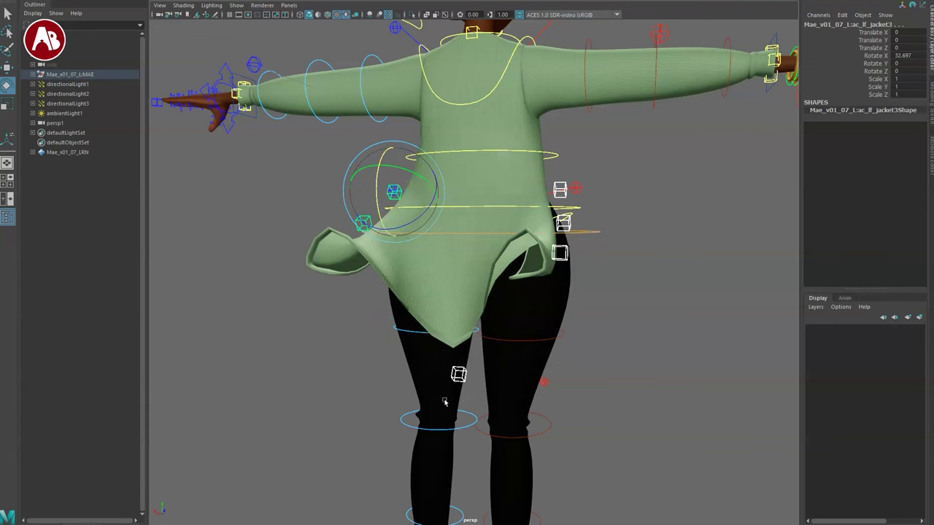
key("ctrl+z")
key("ctrl+z")
- Try moving only the center jacket control and undo the change
left_click(457, 376)
key("w")
left_click_drag(459, 402, 406, 412, "alt")
left_click_drag(407, 370, 334, 328)
key("ctrl+z")
key("q")
- Try moving the left jacket control beside the chest from the front and undo the move
middle_click_drag(343, 302, 339, 357, "alt")
left_click_drag(339, 357, 593, 337, "alt")
middle_click_drag(395, 273, 443, 387, "alt")
scroll(406, 303, "up", 3)
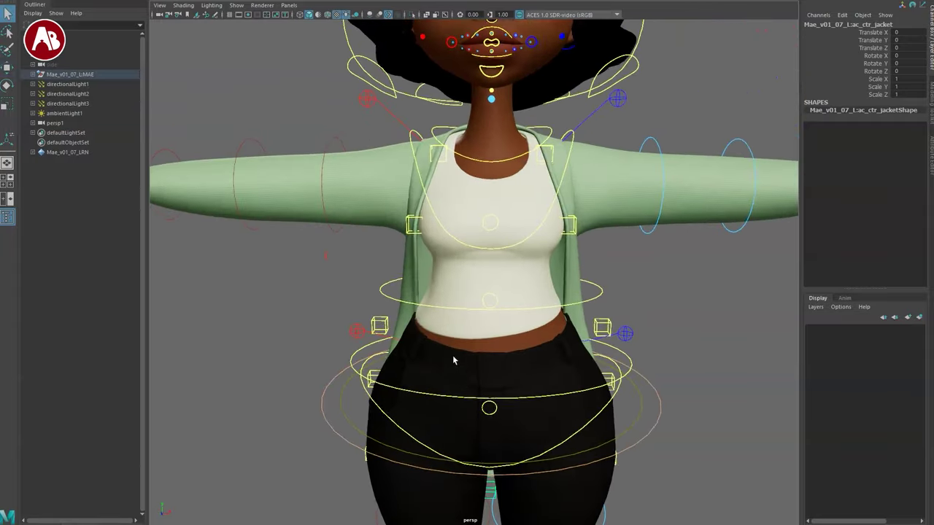
key("4")
scroll(491, 357, "down", 3)
mouse_move(504, 310)
left_mouse_down("alt")
mouse_move(470, 307)
mouse_move(506, 303)
left_mouse_up("alt")
key("6")
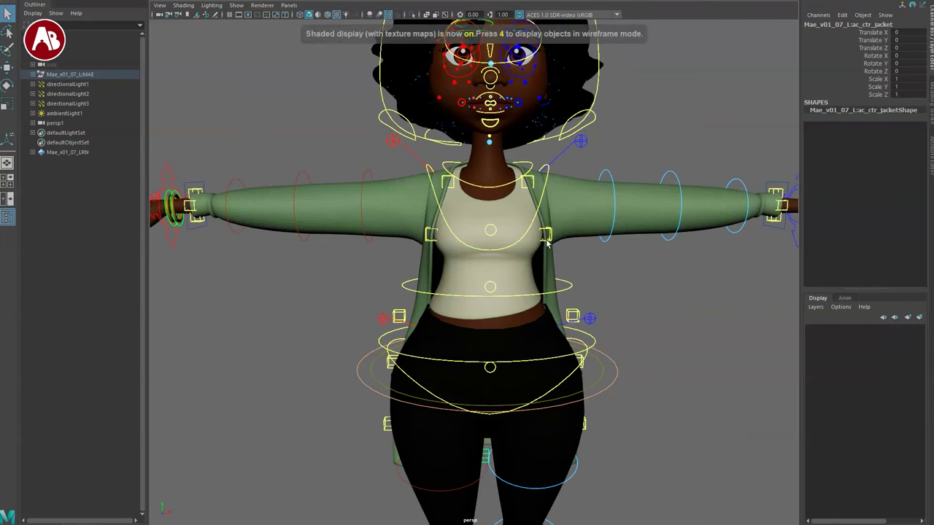
left_click_drag(543, 248, 604, 224)
key("ctrl+z")
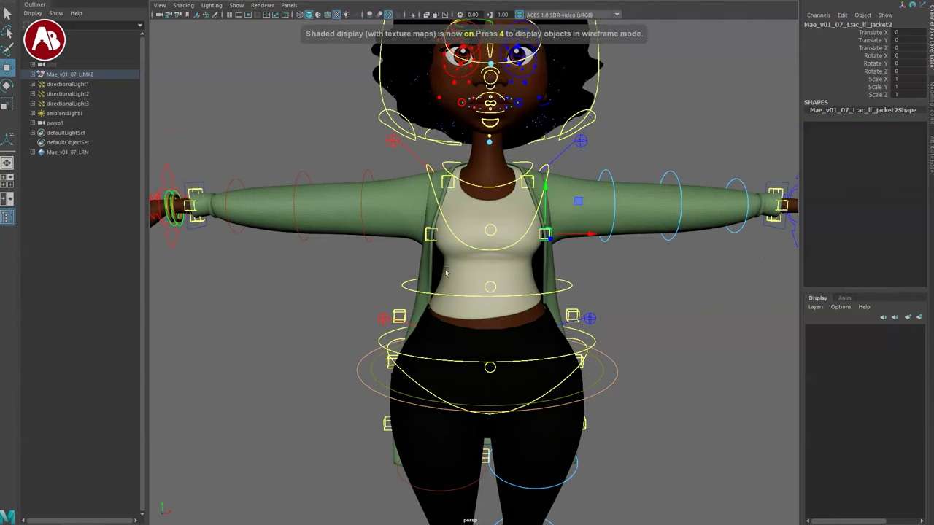
- Select the upper spine bend control and the left jacket control near the collar to inspect them
left_click(494, 233)
left_click_drag(499, 254, 503, 232, "alt")
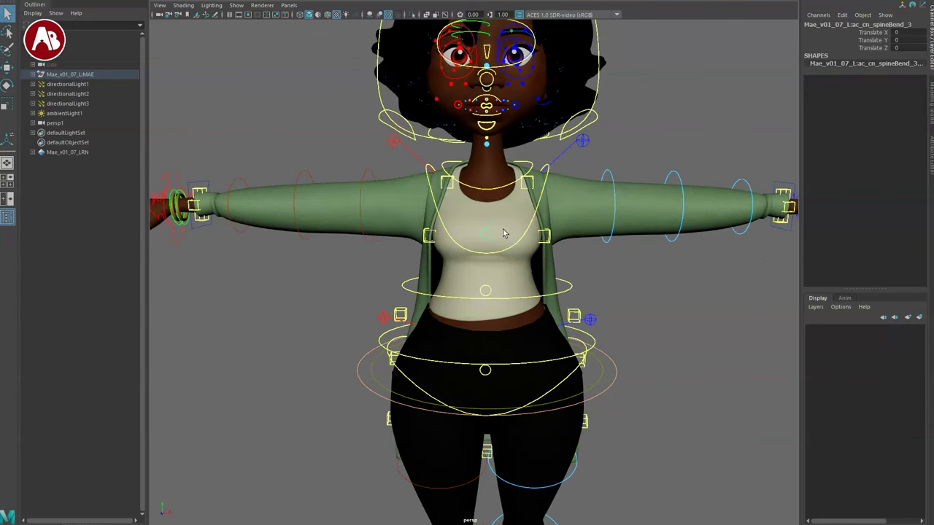
left_click(524, 185)
key("w")
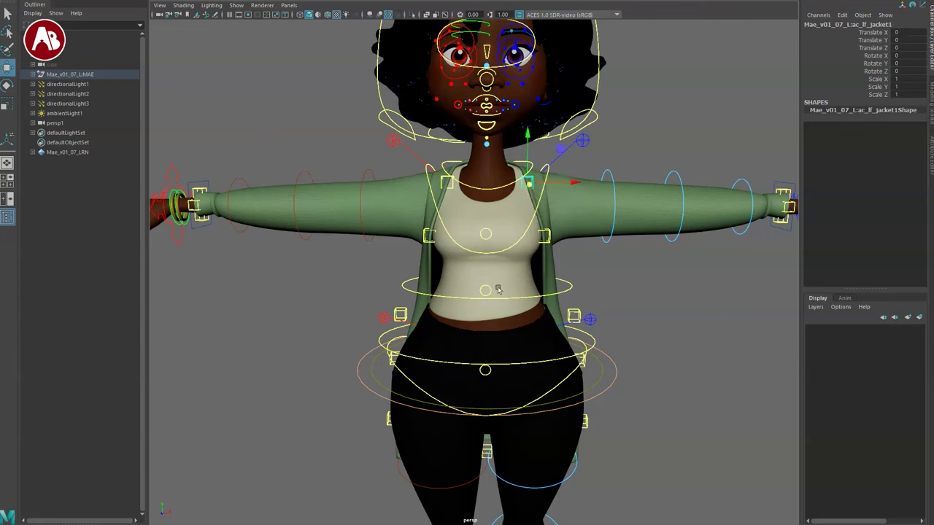
- Try changing the Breathe attribute of the top chest control and undo the change
left_click(516, 251)
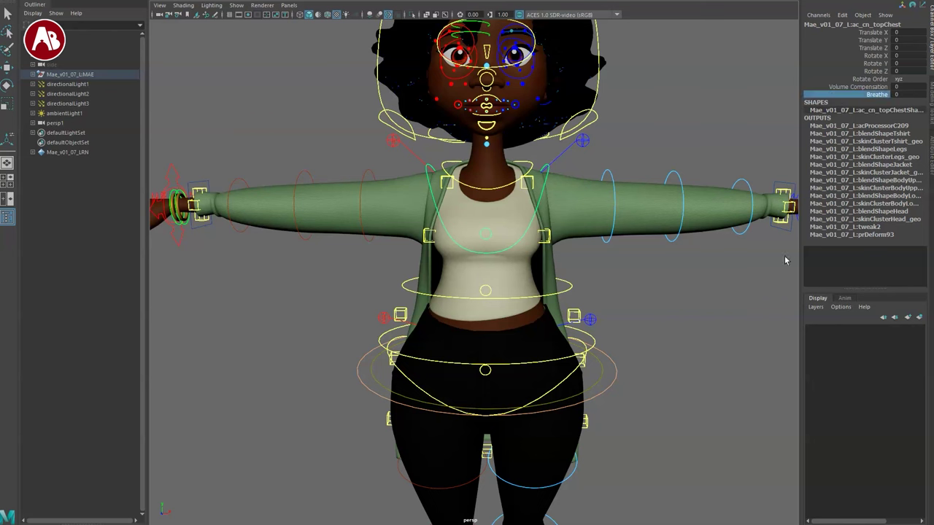
left_click_drag(785, 260, 696, 310, "alt")
middle_click_drag(663, 338, 778, 317)
key("ctrl+z")
key("q")
- Select the chest, torso and hips controls one after another to check their channels
left_click(568, 295)
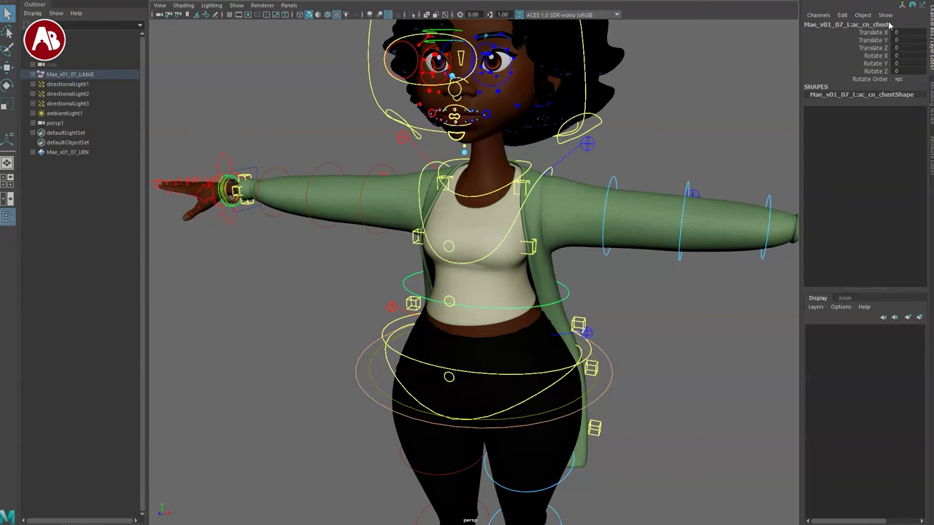
left_click(561, 373)
left_click(555, 374)
left_click(557, 394)
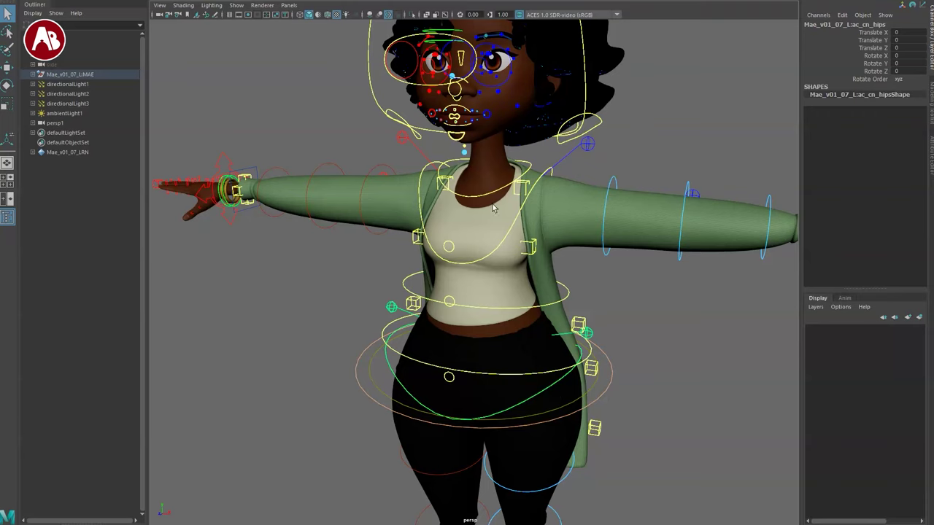
- Rotate the neck control about 30.6 in X and check the bend from several angles
middle_click_drag(485, 251, 480, 341, "alt")
left_click_drag(412, 343, 361, 305, "alt")
right_click_drag(360, 304, 450, 398, "alt")
middle_click_drag(570, 315, 593, 308, "alt")
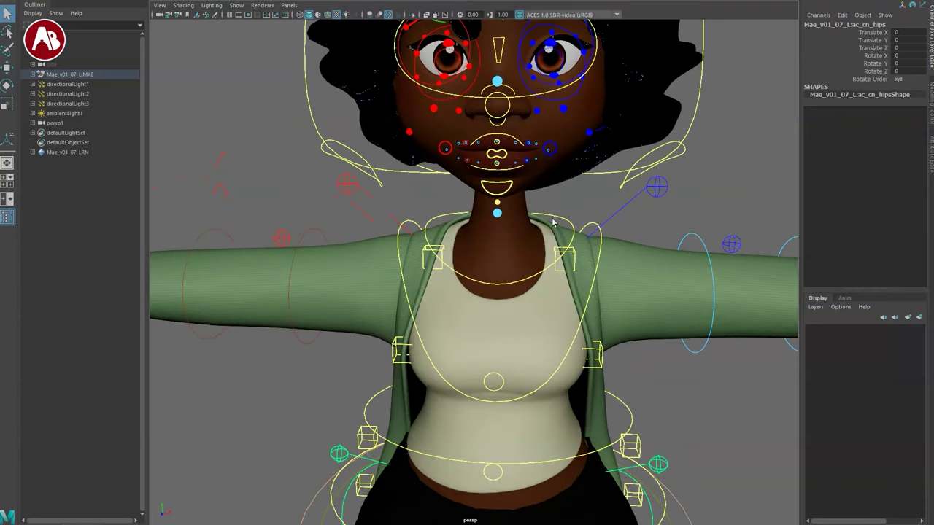
left_click(560, 221)
middle_click_drag(558, 364, 547, 430, "alt")
right_click_drag(546, 431, 467, 335, "alt")
key("e")
left_click_drag(484, 251, 499, 285)
left_click_drag(499, 284, 413, 272, "alt")
key("ctrl+z")
left_click_drag(344, 346, 418, 329, "alt")
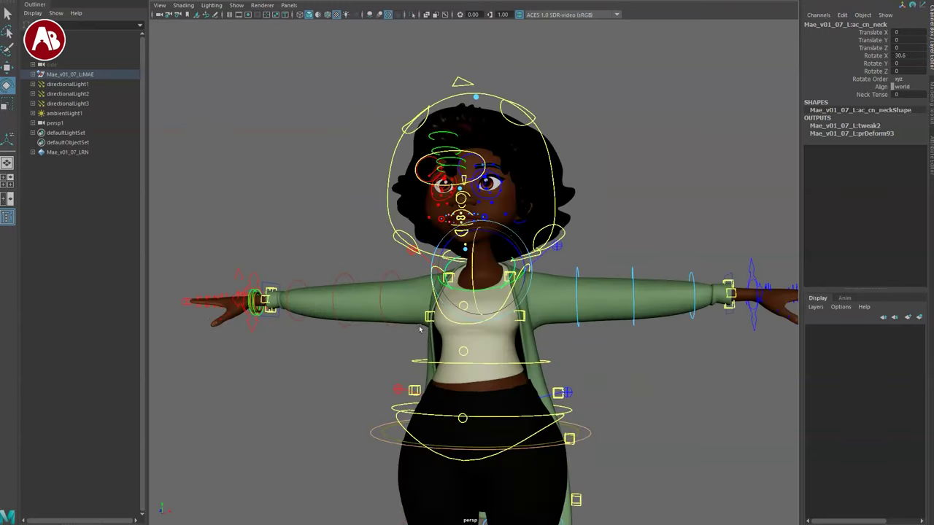
- Light the viewport with all scene lights around the neck close-up
right_click_drag(420, 329, 475, 470, "alt")
middle_click_drag(501, 383, 539, 413, "alt")
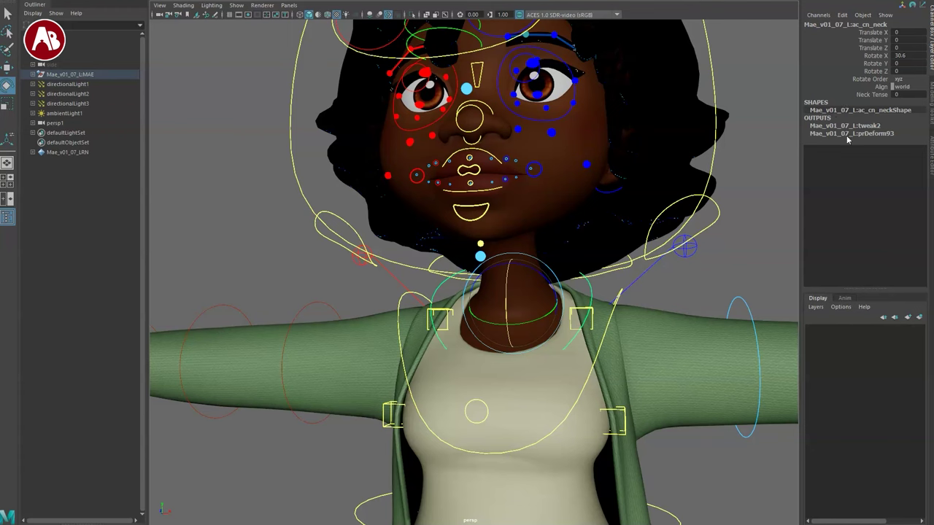
left_click(346, 16)
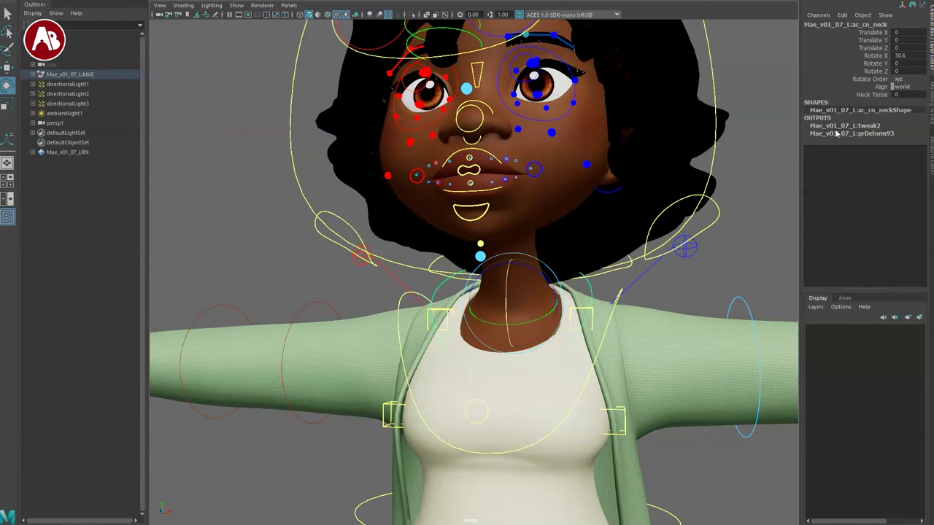
- Try Neck Tense at 1 on the neck control, return it to 0 and check the Align options
left_click(855, 96)
left_click_drag(646, 295, 620, 328, "alt")
right_click_drag(584, 343, 661, 396, "alt")
left_click_drag(591, 398, 620, 375, "alt")
right_click_drag(620, 376, 493, 344, "alt")
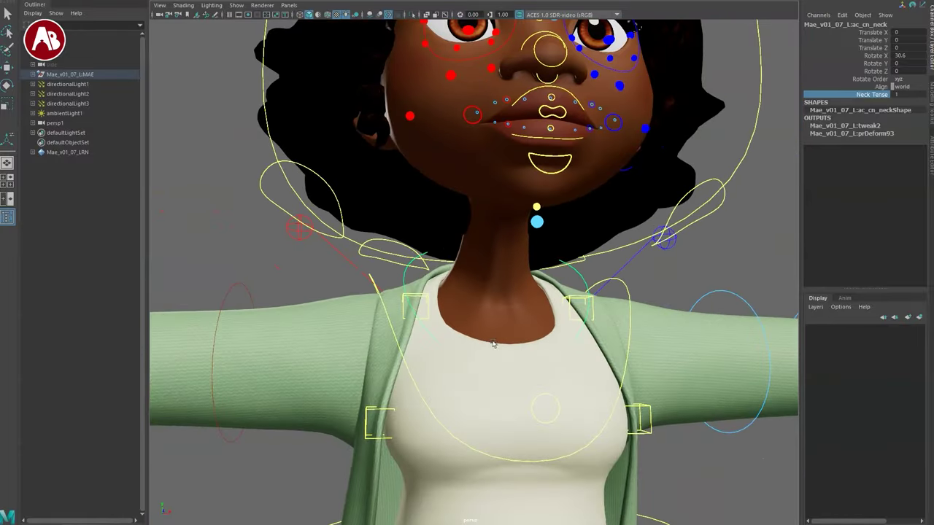
key("bracketleft")
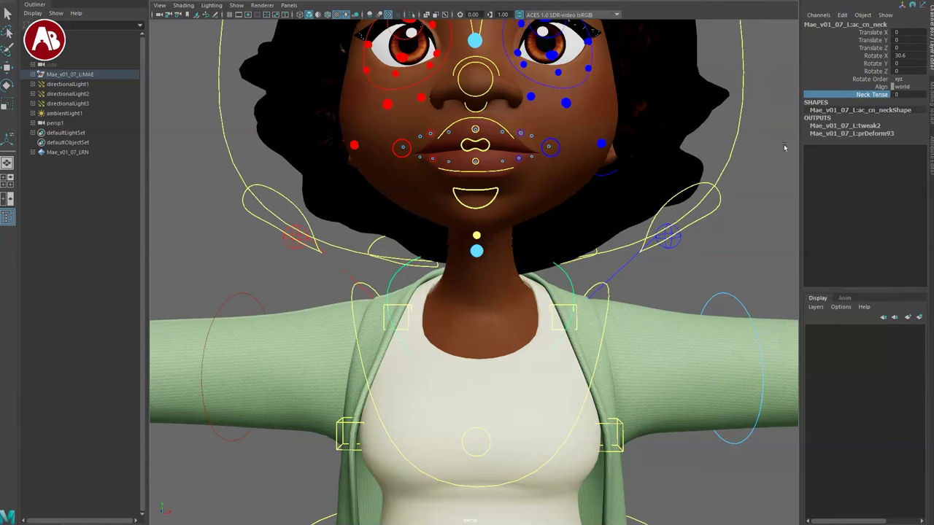
left_click(905, 88)
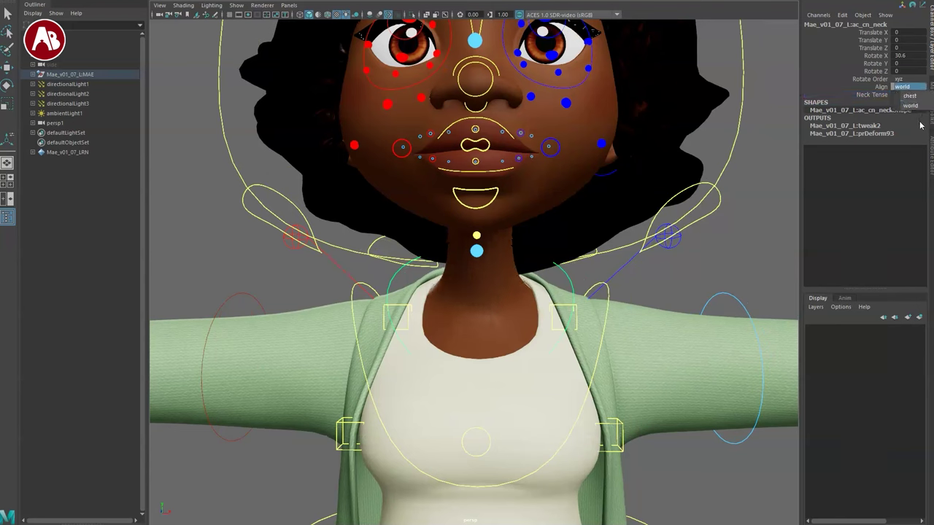
left_click(714, 266)
- Rotate the chest control about 43 in X
right_click_drag(682, 259, 343, 254, "alt")
left_click_drag(591, 394, 530, 399, "alt")
left_click(520, 345)
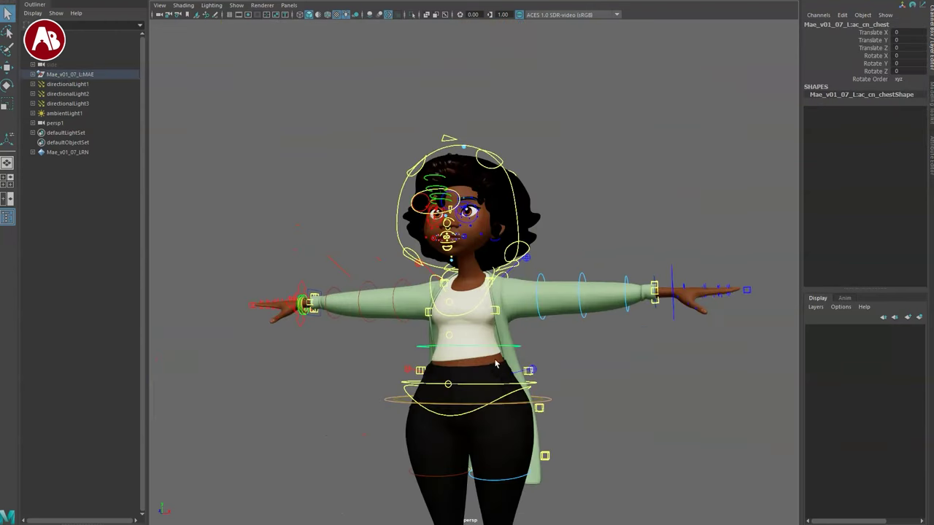
key("e")
left_click_drag(456, 319, 452, 362)
key("q")
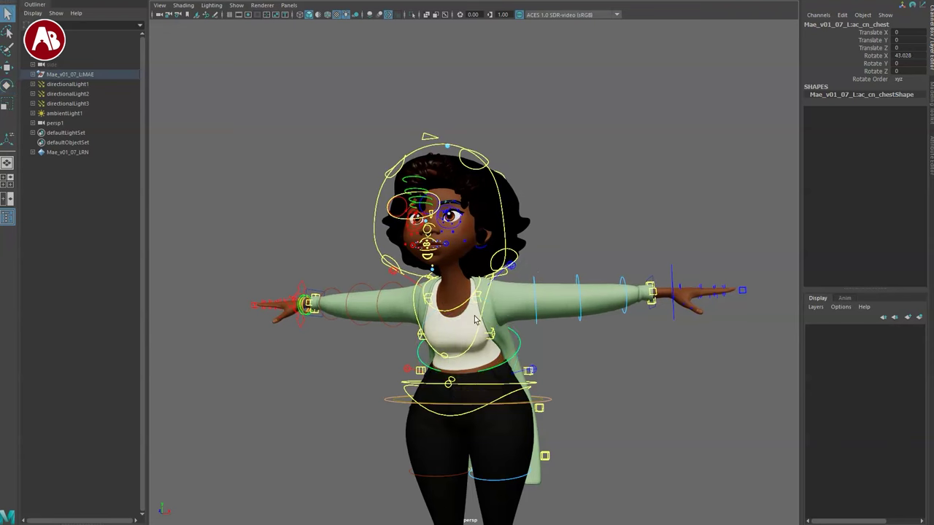
- Set the neck control's Align to chest, then undo the change and the chest rotation
left_click_drag(475, 319, 499, 321, "alt")
left_click(477, 320)
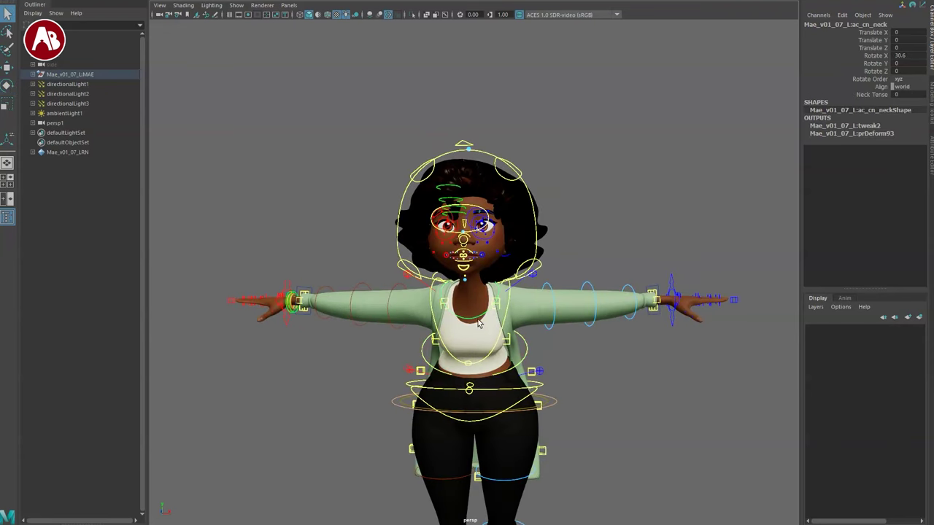
left_click(909, 97)
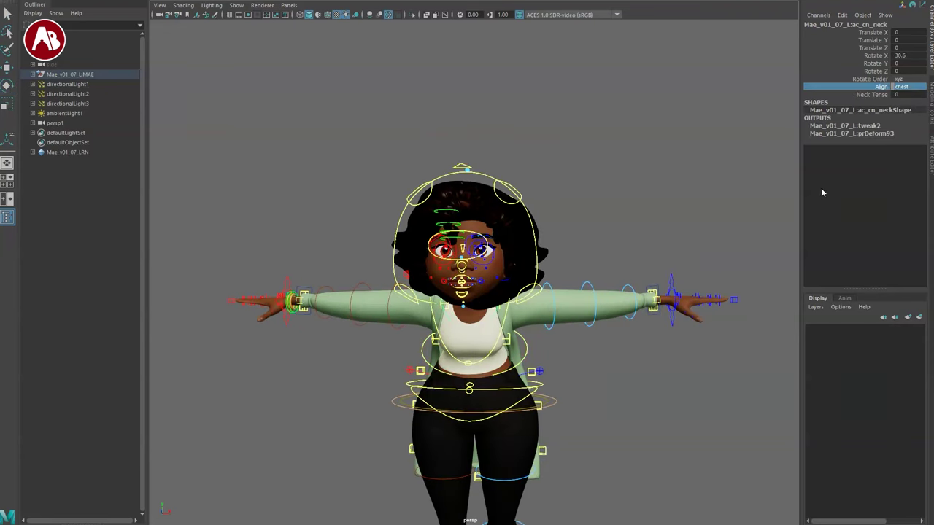
mouse_move(642, 292)
left_mouse_down("alt")
mouse_move(545, 284)
mouse_move(644, 282)
left_mouse_up("alt")
key("ctrl+z")
key("ctrl+z")
key("ctrl+z")
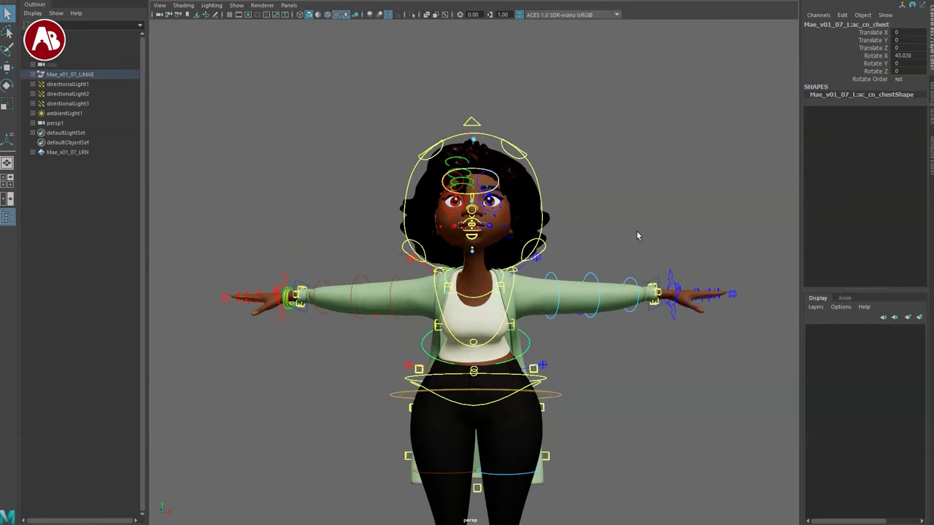
- Set the head control's Align to neck and rotate the chest control forward
left_click(530, 175)
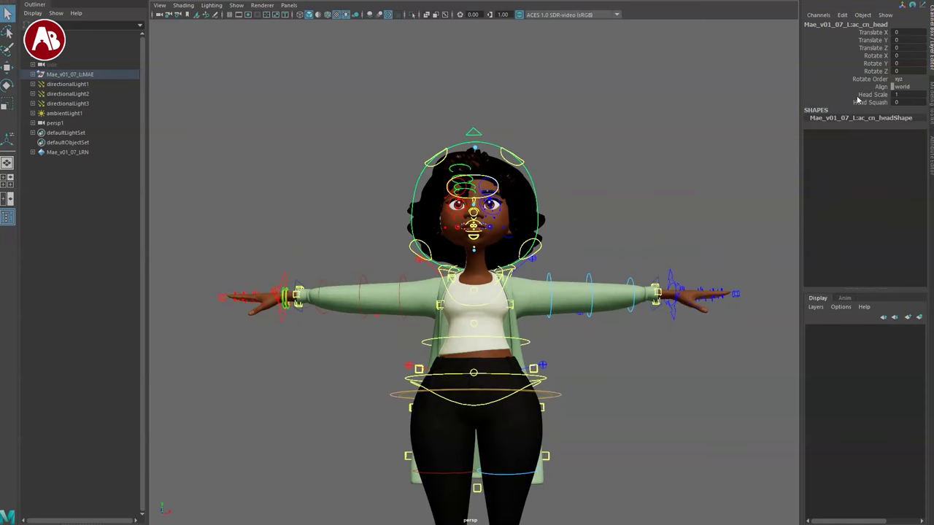
left_click_drag(525, 338, 491, 367, "alt")
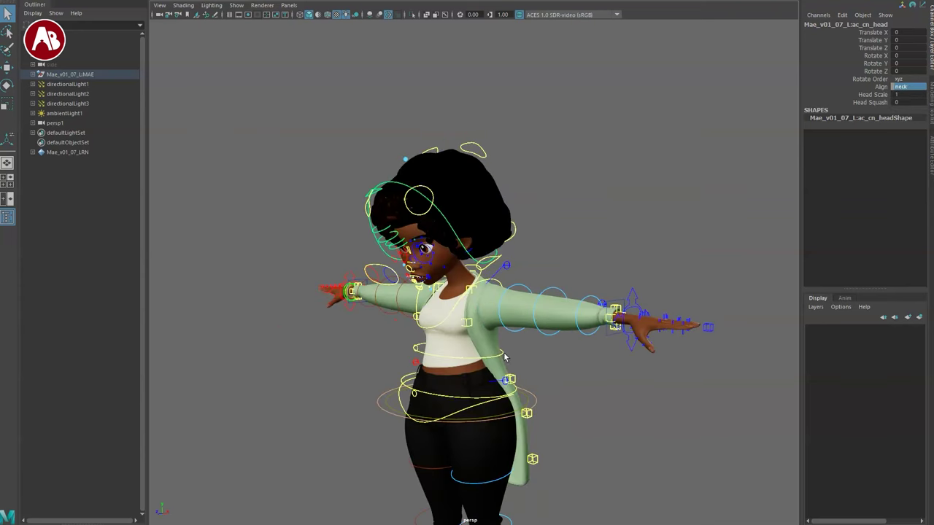
left_click(503, 355)
key("e")
mouse_move(426, 328)
left_mouse_down()
mouse_move(421, 378)
mouse_move(408, 335)
left_mouse_up()
key("q")
- Try rotating the neck control while the chest is bent forward
left_click(396, 333)
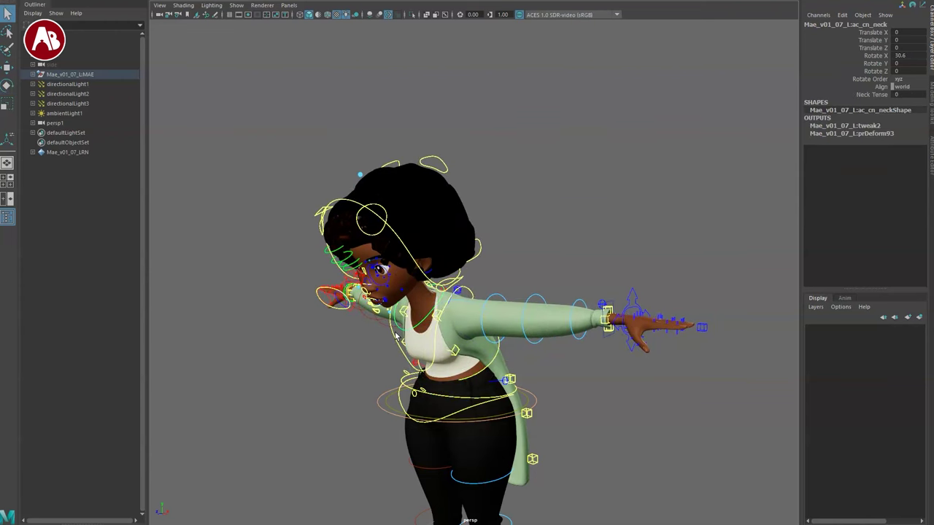
key("e")
left_click_drag(389, 301, 400, 335)
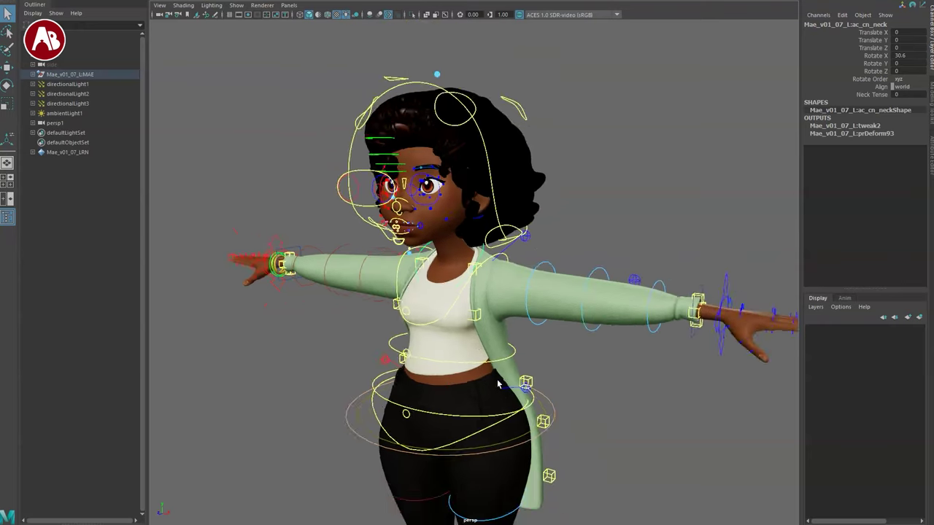
- Try moving the ring controls along the left arm, undoing each move
left_click_drag(497, 384, 523, 309, "alt")
key("w")
left_click_drag(515, 281, 521, 242)
key("ctrl+z")
left_click_drag(566, 304, 569, 253)
key("ctrl+z")
left_click(632, 312)
left_click(627, 303)
left_click_drag(630, 283, 631, 263)
key("ctrl+z")
- Try changing Pin Elbow on the left arm pole control and undo the change
left_click_drag(645, 337, 574, 371, "alt")
left_click(595, 269)
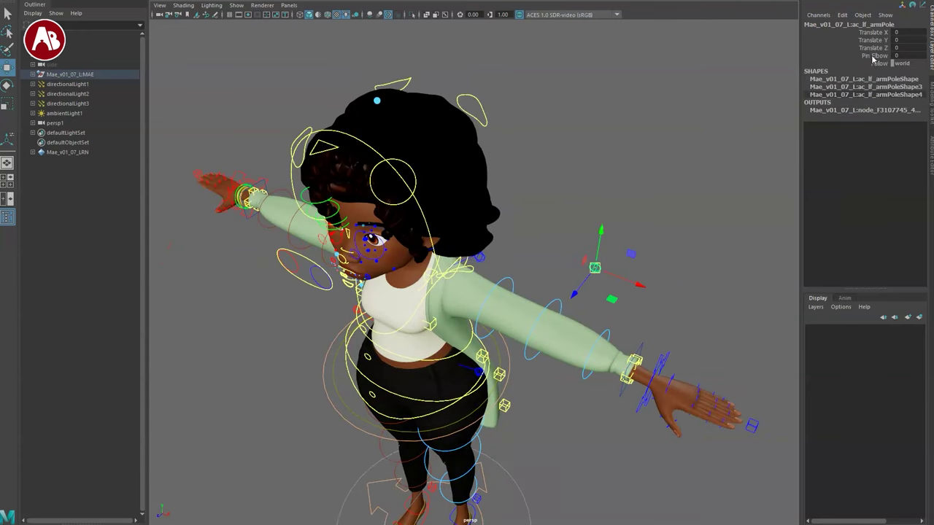
left_click(864, 57)
middle_click_drag(794, 195, 843, 201)
key("ctrl+z")
- Try moving the sweater wrist controls at the left sleeve cuff, undoing each move
left_click_drag(595, 422, 552, 373, "alt")
middle_click_drag(553, 373, 459, 300, "alt")
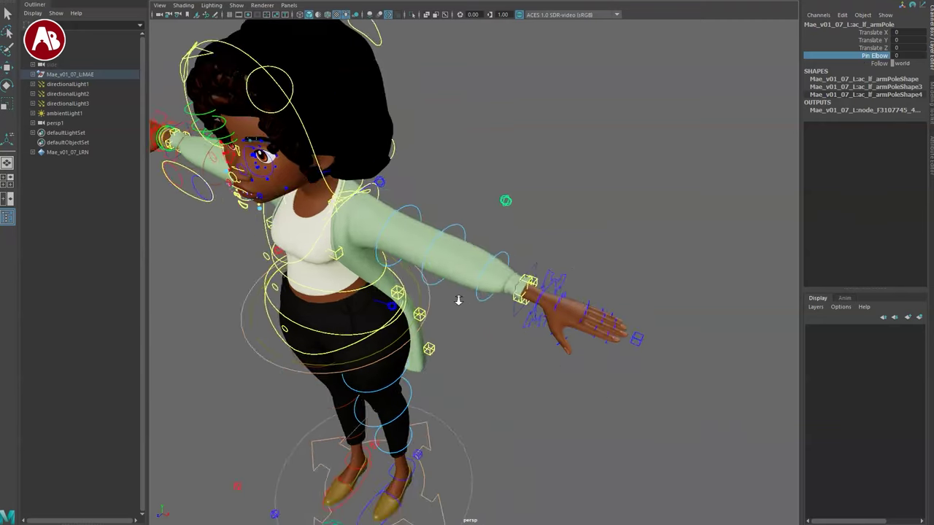
right_click_drag(458, 299, 572, 394, "alt")
left_click_drag(572, 394, 565, 348, "alt")
left_click(577, 273)
left_click_drag(575, 237, 518, 203)
key("ctrl+z")
right_click_drag(512, 327, 589, 296, "alt")
left_click_drag(617, 303, 586, 275)
left_click_drag(618, 234, 566, 212)
key("ctrl+z")
- Check the left sleeve cuff in wireframe and return to textured display with all lights enabled
left_click_drag(562, 276, 563, 273)
mouse_move(616, 233)
left_mouse_down()
mouse_move(268, 198)
mouse_move(616, 235)
left_mouse_up()
key("4")
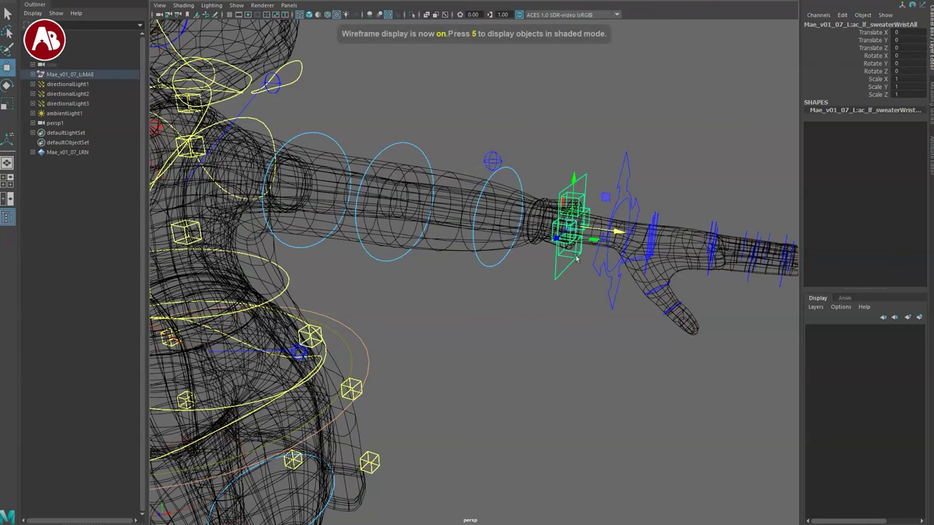
key("5")
key("6")
key("7")
scroll(379, 313, "up", 4)
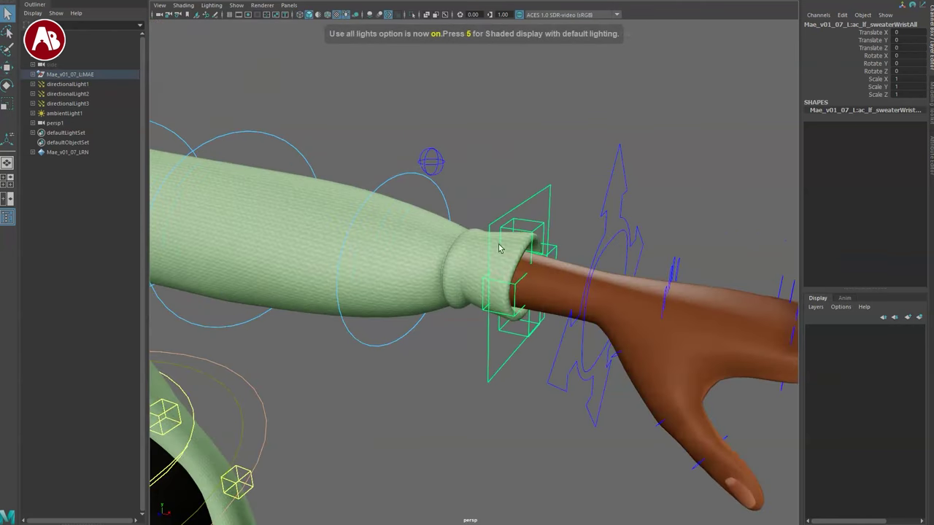
- Try moving and rotating the upper jacket wrist control at the left sleeve cuff, undoing each change
left_click(501, 235)
left_click_drag(523, 239, 547, 250)
key("ctrl+z")
key("e")
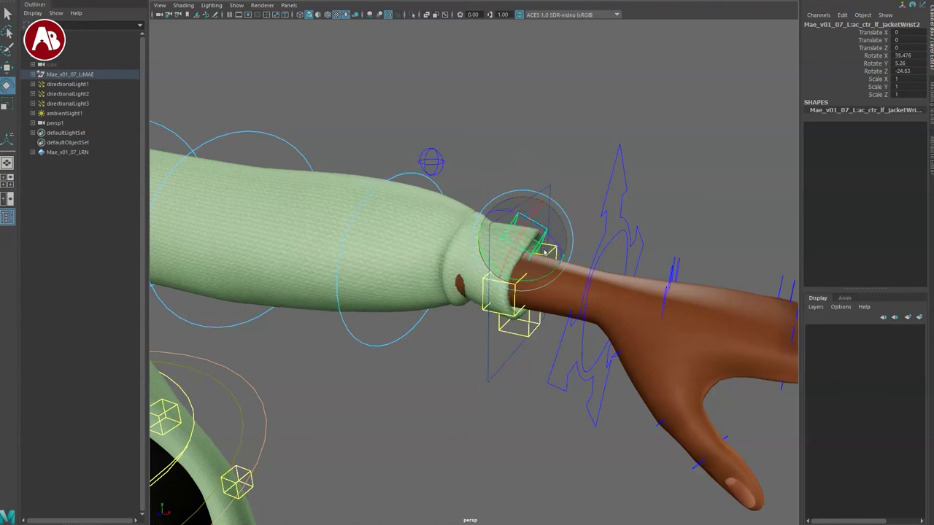
key("ctrl+z")
key("q")
- Move and rotate the right hand IK control to bring the right arm across the front of the torso
scroll(470, 292, "down", 8)
left_click_drag(472, 357, 496, 315, "alt")
scroll(467, 296, "down", 2)
middle_click_drag(418, 273, 500, 256, "alt")
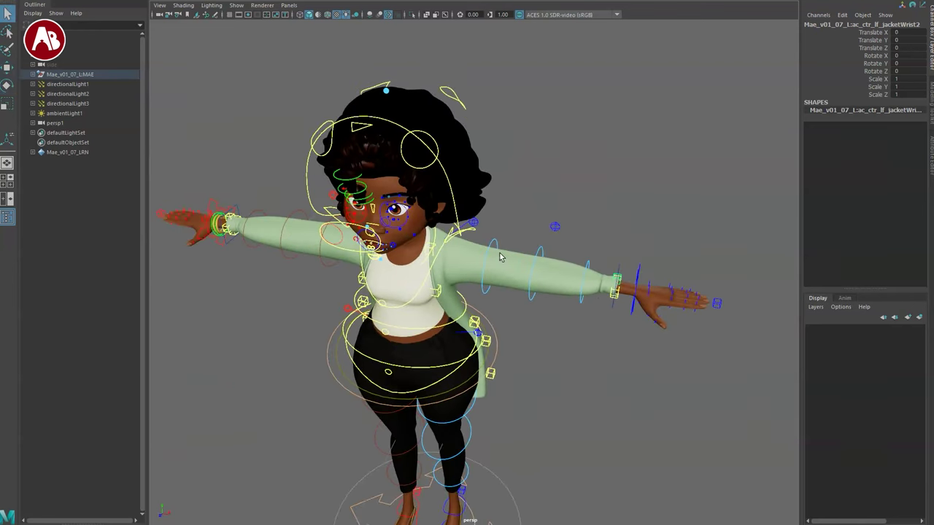
left_click(227, 249)
left_click_drag(222, 225, 523, 410)
left_click_drag(449, 309, 680, 342)
left_click_drag(421, 379, 479, 286)
left_click_drag(412, 321, 536, 319, "alt")
key("w")
left_click_drag(578, 269, 521, 290)
- Set the Twist attribute of the right hand IK control to 134.5
left_click_drag(564, 336, 436, 333, "alt")
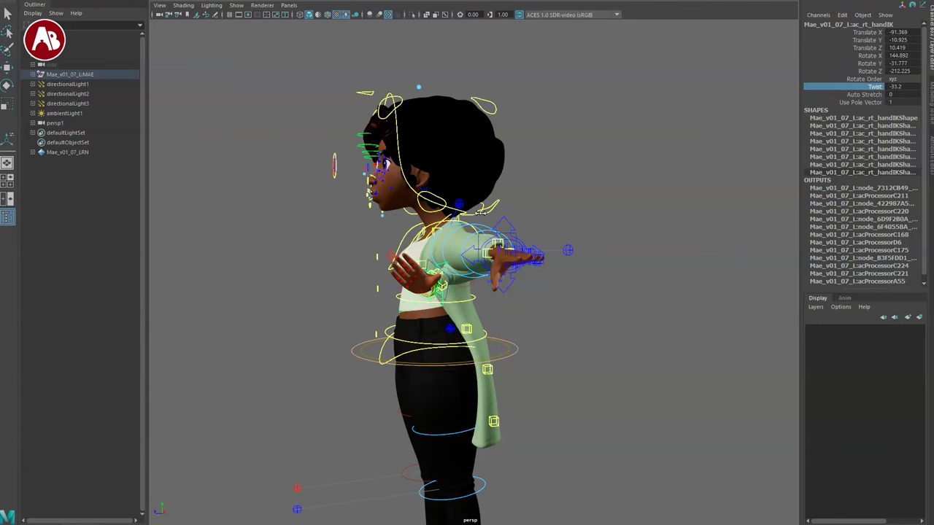
middle_click_drag(716, 347, 722, 321)
left_click_drag(452, 321, 580, 330, "alt")
scroll(494, 339, "up", 3)
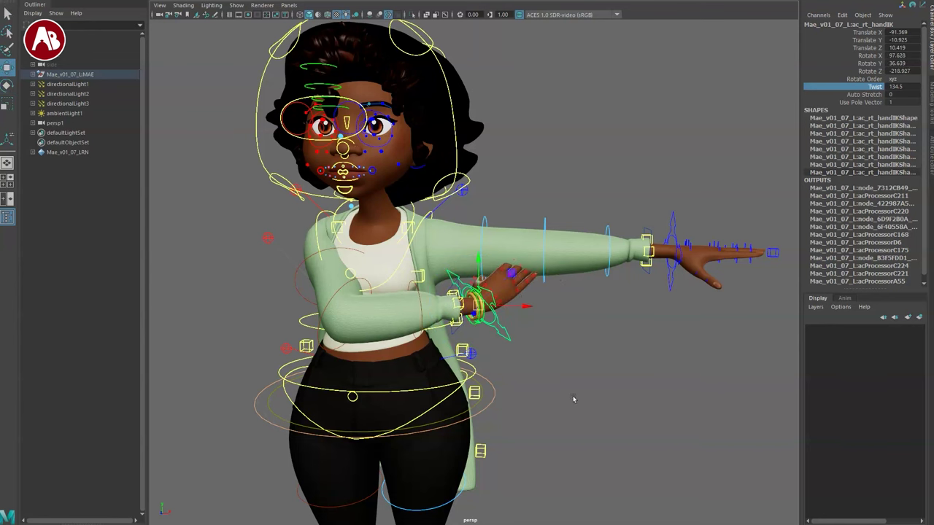
- Raise the right hand IK control in front of the chest, rotate the hand and clear the selection
left_click_drag(573, 399, 392, 335, "alt")
left_click_drag(399, 299, 379, 272)
left_click_drag(329, 303, 514, 306, "alt")
key("e")
left_click_drag(467, 274, 445, 280)
key("q")
left_click_drag(533, 312, 478, 344, "alt")
left_click(648, 326)
left_click_drag(649, 332, 607, 329, "alt")
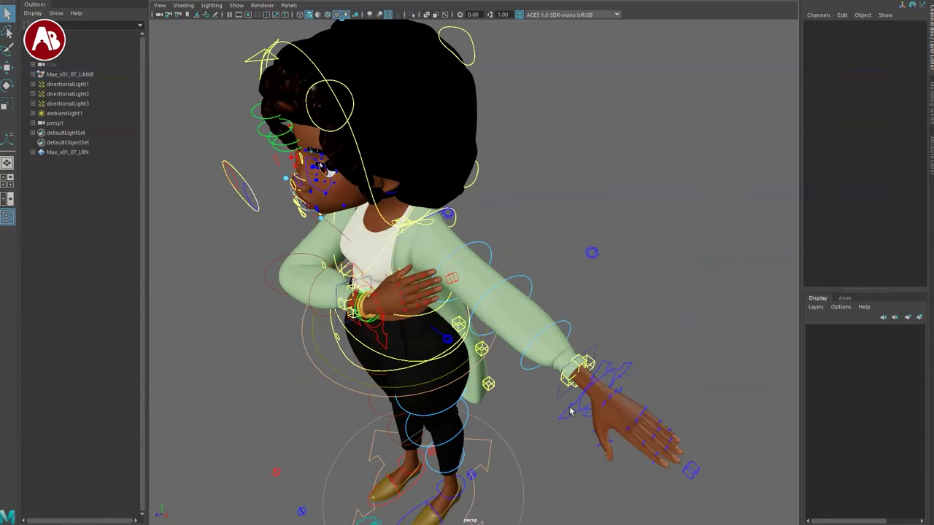
- Bring the left hand IK control forward in front of the body and rotate the left hand
left_click(562, 403)
right_click_drag(562, 403, 489, 390, "alt")
middle_click_drag(489, 390, 546, 361, "alt")
left_click_drag(546, 361, 399, 356, "alt")
left_click_drag(408, 394, 384, 338, "alt")
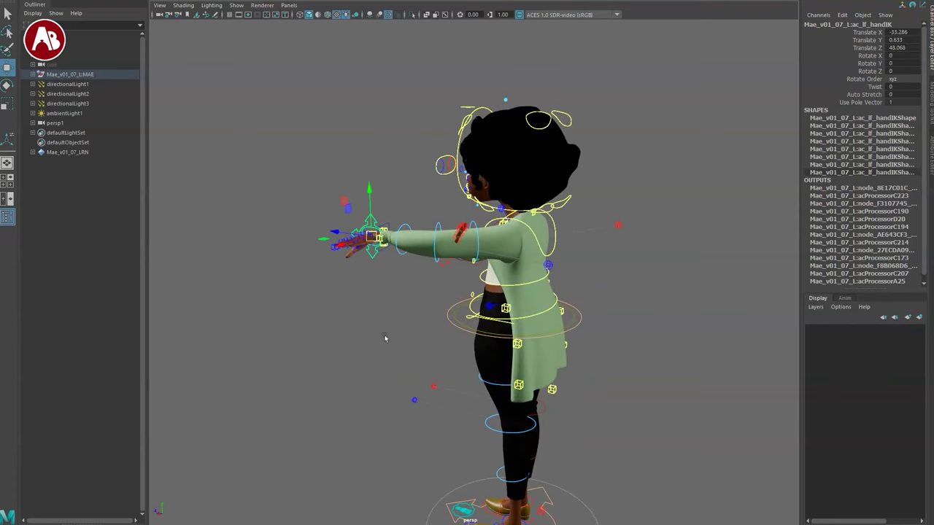
key("e")
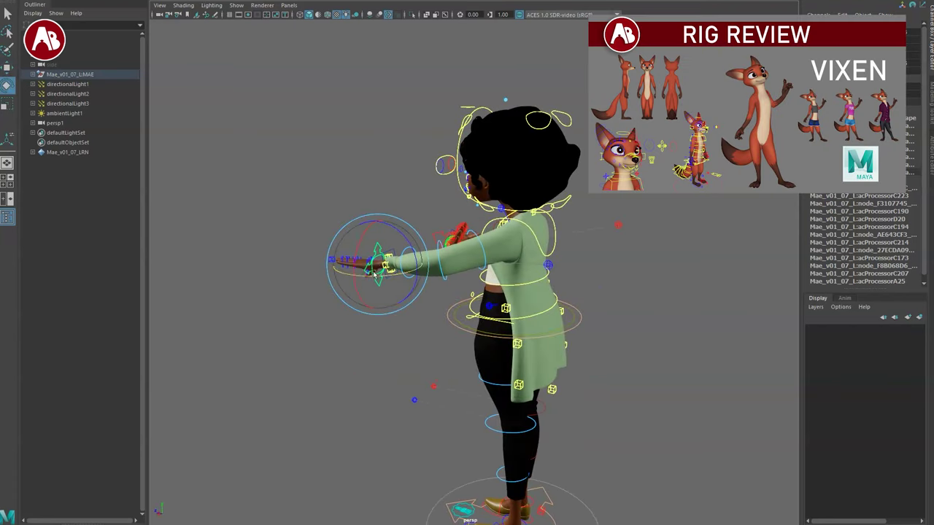
left_click_drag(386, 296, 515, 306, "alt")
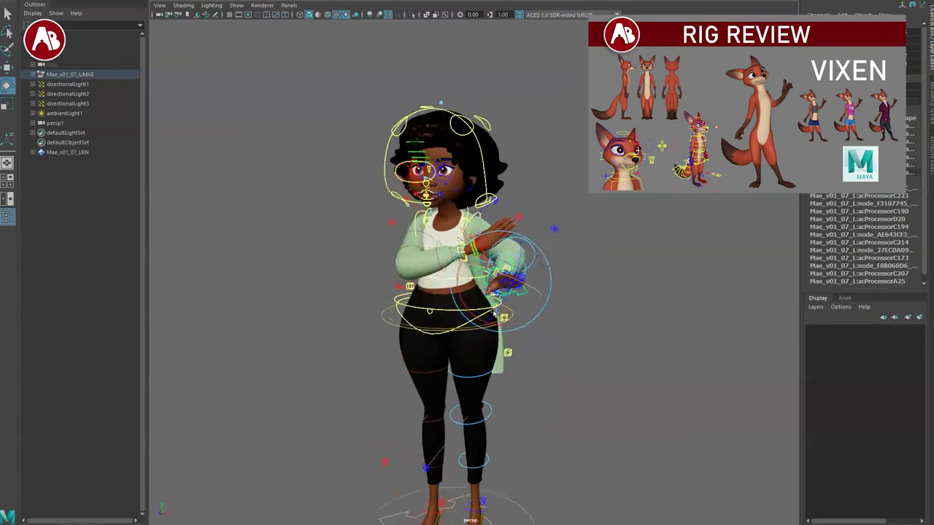
- Reposition and rotate the right hand IK control near the left forearm and set its Twist to 86.1
right_click_drag(515, 307, 527, 402, "alt")
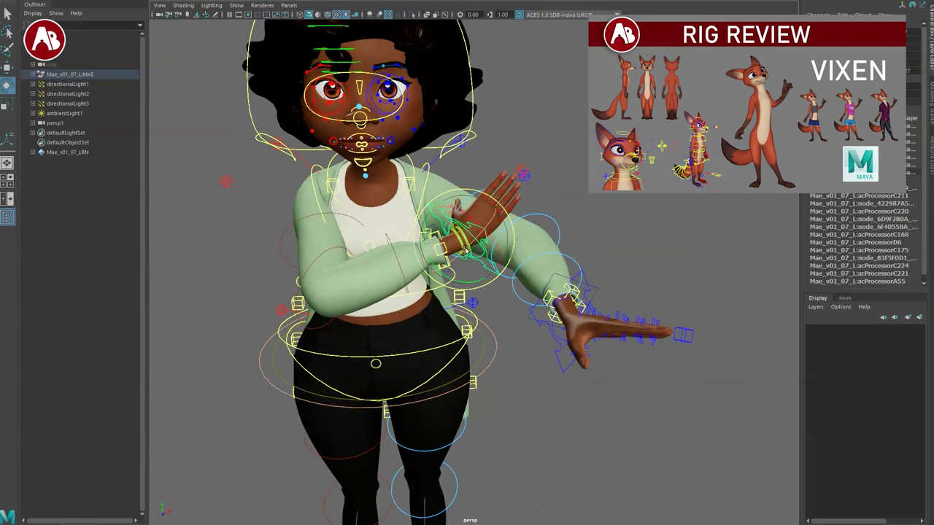
left_click_drag(462, 250, 514, 312)
left_click_drag(516, 343, 486, 314, "alt")
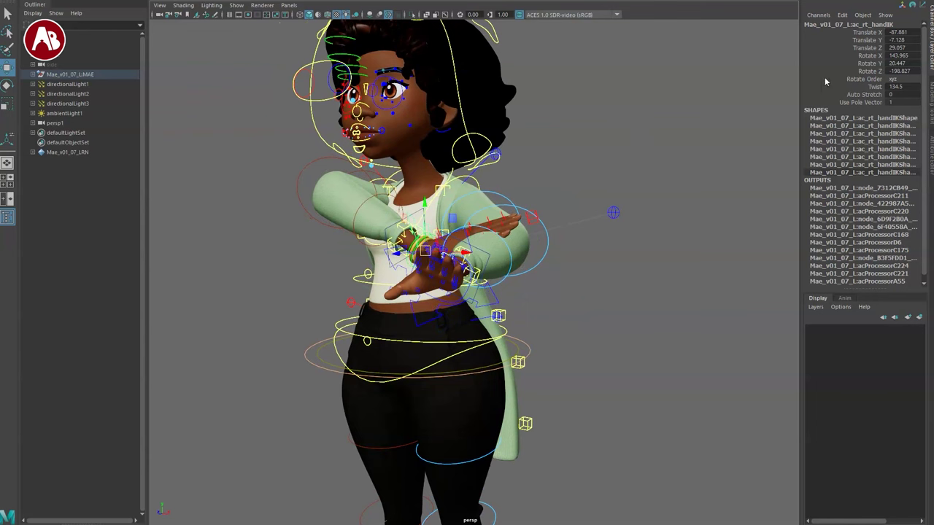
left_click_drag(583, 232, 633, 256, "alt")
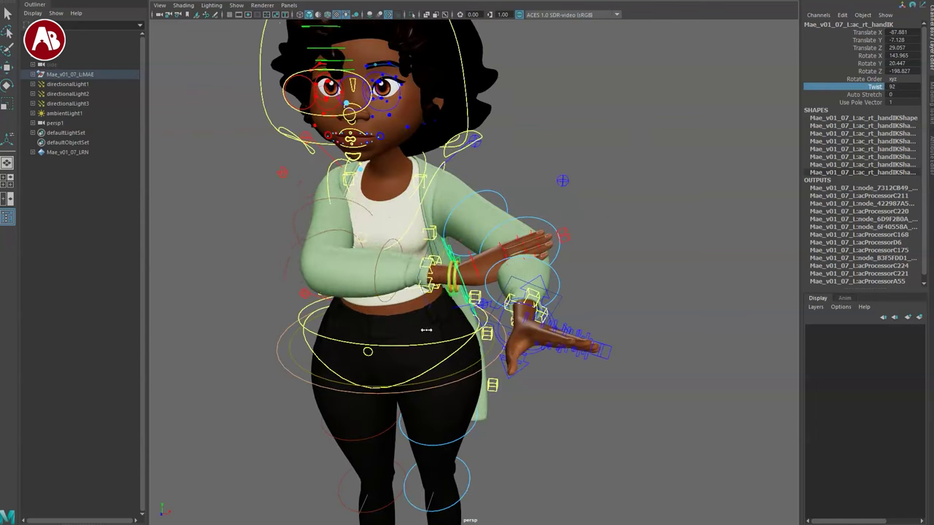
key("e")
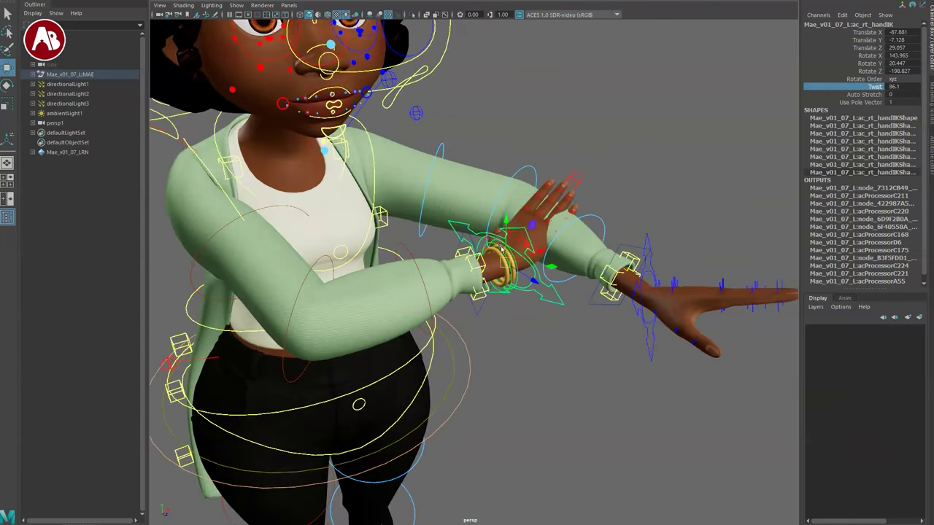
left_click_drag(501, 248, 480, 211)
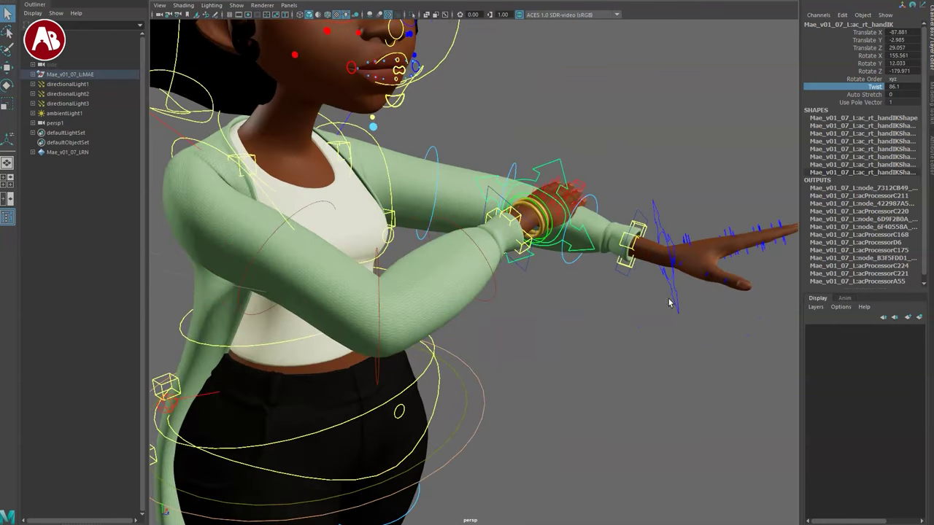
- Move the left hand IK control closer to the crossed right hand
left_click(655, 272)
key("w")
left_click_drag(666, 255, 638, 252)
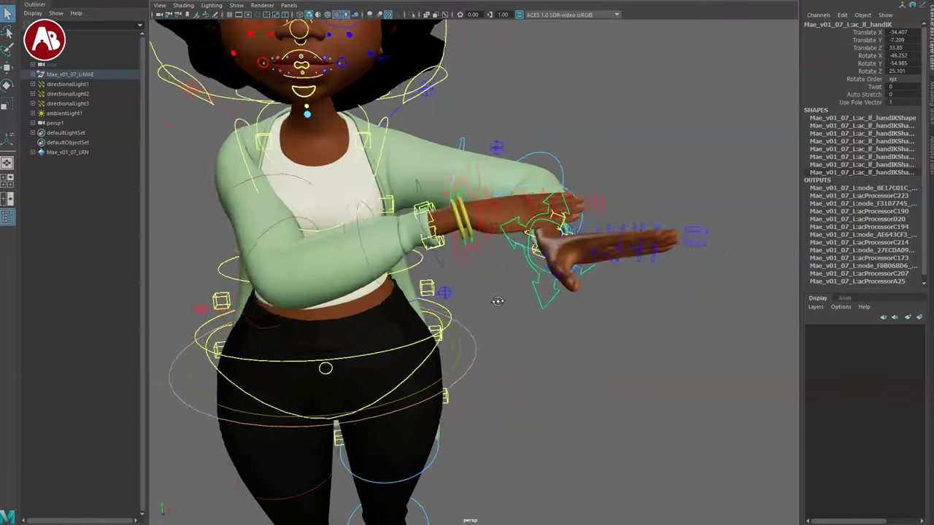
left_click_drag(498, 301, 526, 310, "alt")
left_click_drag(565, 282, 452, 296, "alt")
- Slide the left sweater wrist control back along the forearm toward the elbow
left_click(395, 288)
left_click_drag(391, 256, 532, 251)
left_click_drag(525, 218, 544, 204)
left_click_drag(551, 264, 482, 273, "alt")
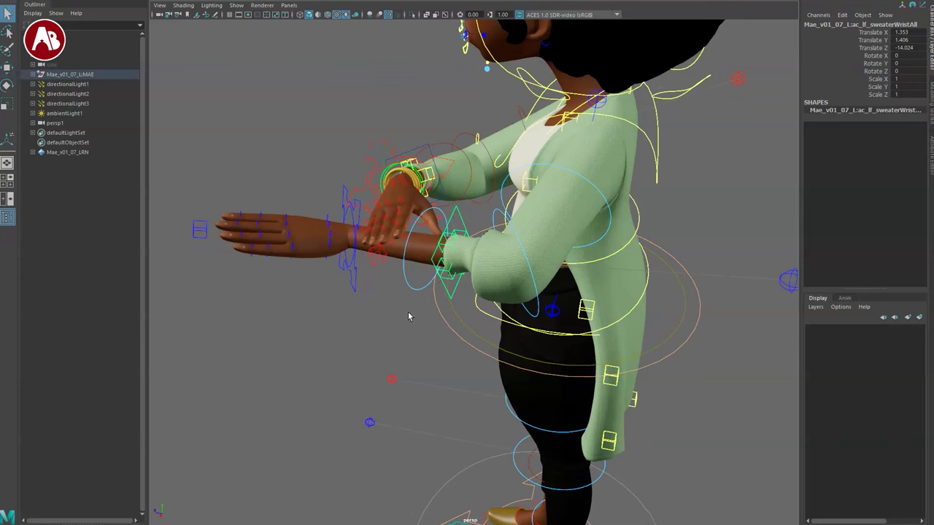
- Move the right hand IK control to refine how the right hand rests by the left forearm
left_click(370, 160)
left_click_drag(370, 160, 413, 263, "alt")
left_click_drag(386, 229, 434, 247)
middle_click_drag(321, 410, 447, 410)
left_click_drag(447, 410, 677, 372, "alt")
left_click_drag(578, 341, 503, 379, "alt")
scroll(623, 423, "down", 5)
left_click_drag(623, 423, 469, 327, "alt")
- Undo all the hand and sleeve changes of the crossed-arm pose
key("ctrl+z")
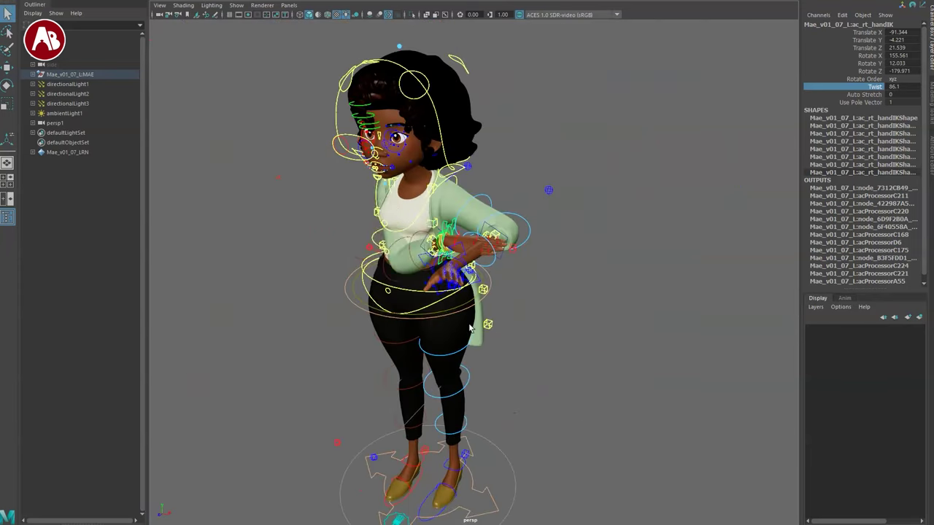
key("ctrl+z")
key("ctrl+z")
key("ctrl+z")
key("ctrl+z")
key("ctrl+z")
key("ctrl+z")
key("ctrl+z")
key("ctrl+z")
key("ctrl+z")
key("ctrl+z")
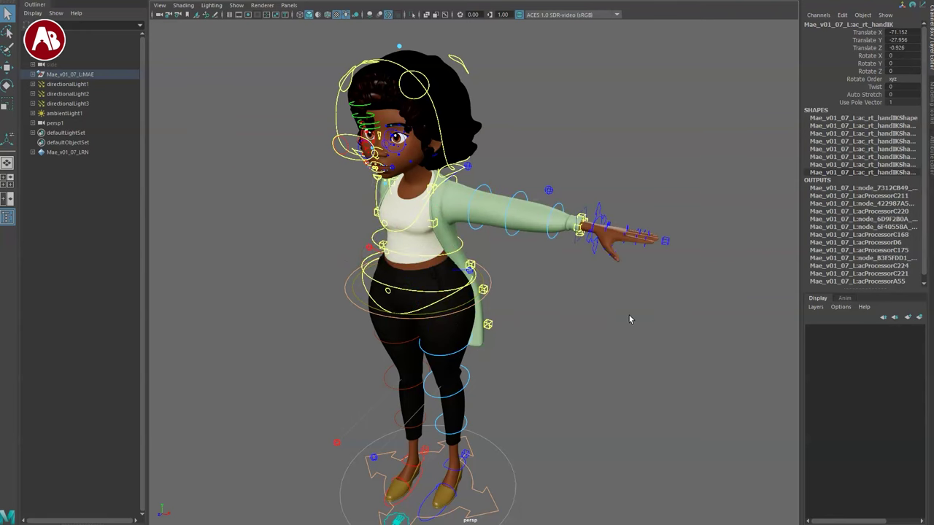
key("ctrl+z")
key("ctrl+z")
key("ctrl+z")
- Try moving the left hand IK control inward and changing its Twist, undoing the Twist change
middle_click_drag(627, 282, 531, 321, "alt")
right_click_drag(531, 321, 611, 524, "alt")
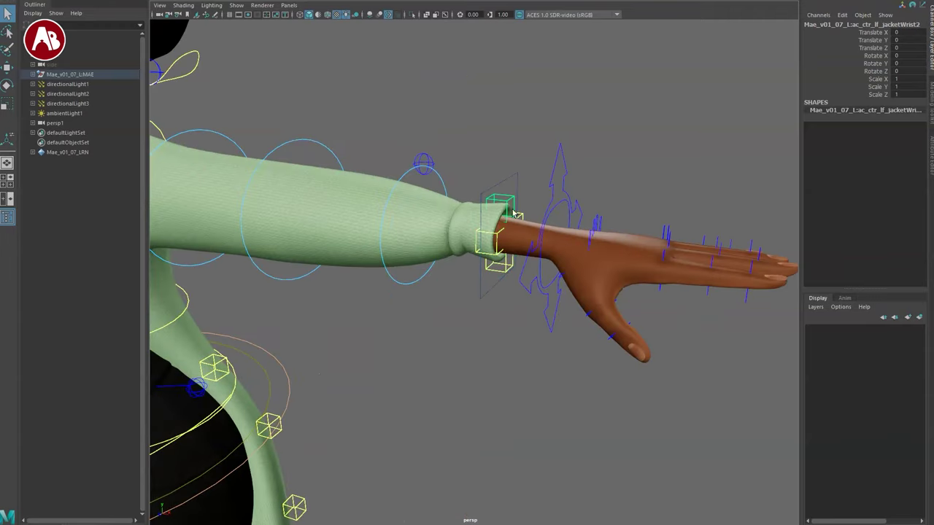
left_click_drag(579, 283, 573, 260, "alt")
left_click(534, 153)
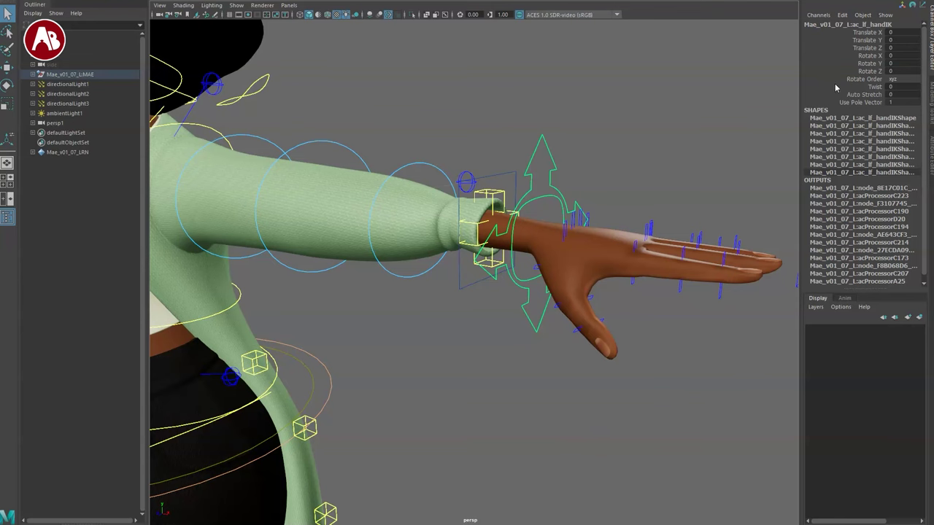
right_click_drag(633, 252, 569, 237, "alt")
left_click_drag(569, 237, 613, 306, "alt")
key("w")
middle_click_drag(708, 215, 651, 232)
key("ctrl+z")
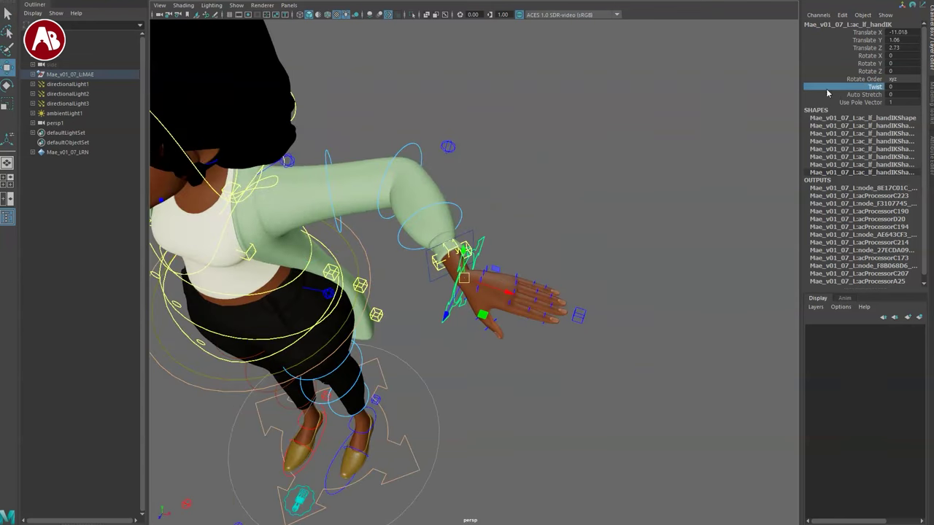
- Try changing Use Pole Vector on the left hand IK control and undo it together with the hand move
left_click(450, 159)
left_click(467, 130)
key("ctrl+z")
key("ctrl+z")
key("ctrl+z")
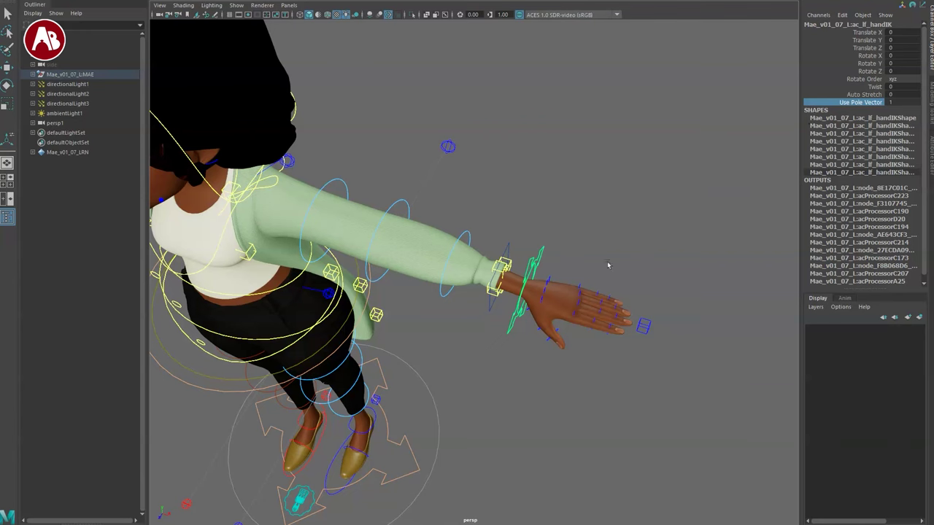
- Select the pinky base control on the left hand and check its rotate and move handles
middle_click_drag(608, 265, 592, 216, "alt")
right_click_drag(592, 216, 646, 479, "alt")
left_click_drag(647, 479, 583, 369, "alt")
right_click_drag(584, 369, 596, 255, "alt")
left_click_drag(598, 286, 573, 287, "alt")
left_click(555, 178)
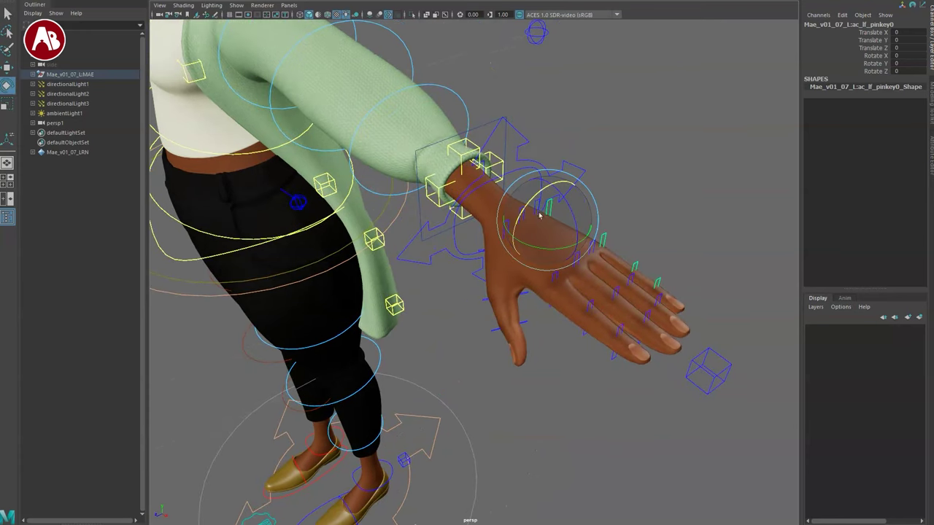
key("w")
left_click_drag(569, 352, 562, 333, "alt")
key("q")
- Select the left pinky's joint controls together and try rotating them to bend the finger
left_click_drag(615, 201, 638, 249, "alt")
left_click(614, 227)
left_click(660, 270)
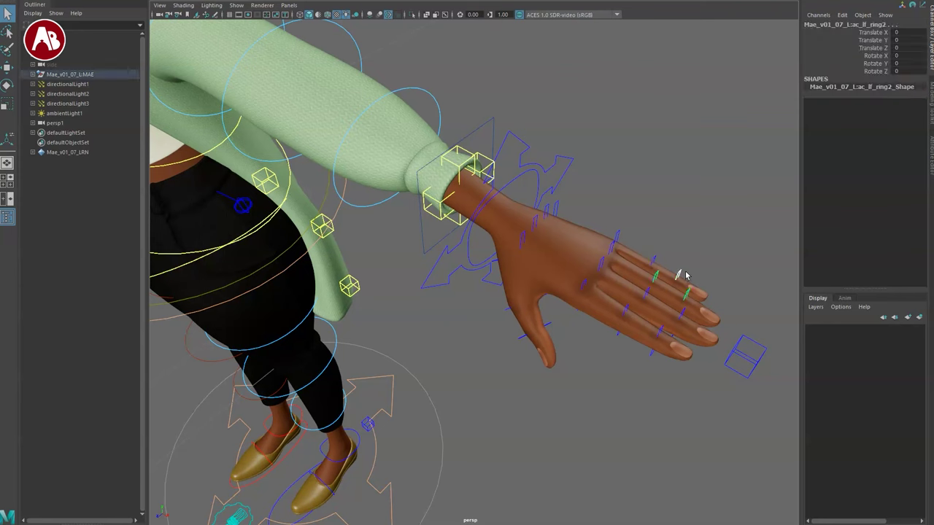
left_click(683, 277)
left_click(679, 274)
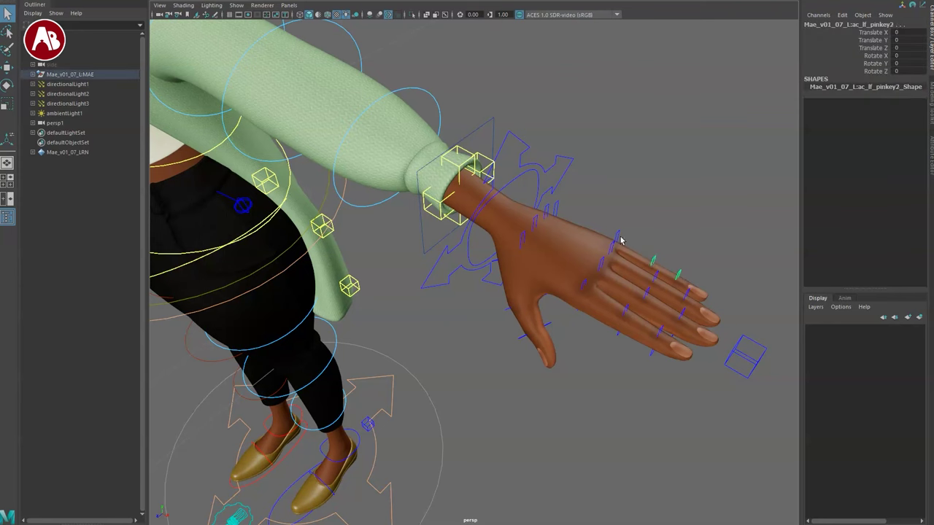
left_click_drag(637, 227, 638, 243)
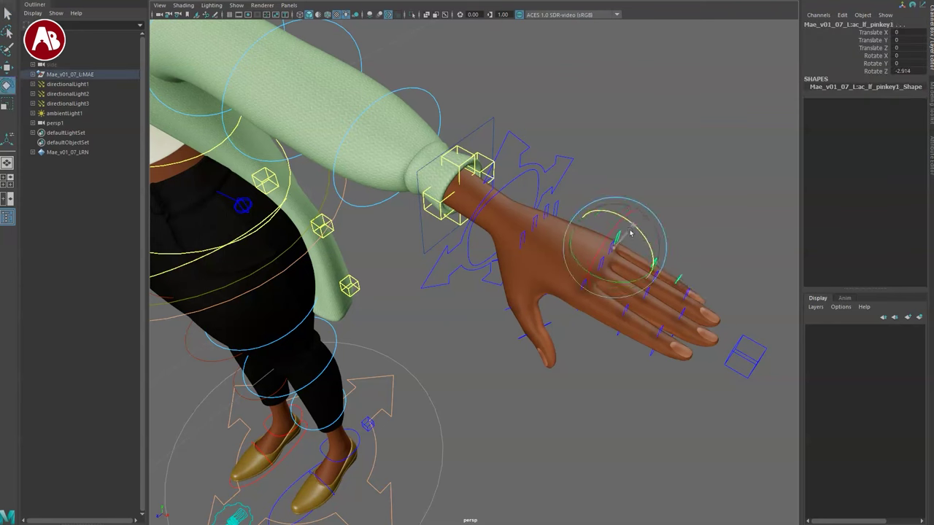
key("q")
- Switch the viewport to textured shaded display and select the joint controls of the four left fingers
left_click_drag(615, 388, 653, 377, "alt")
key("4")
key("6")
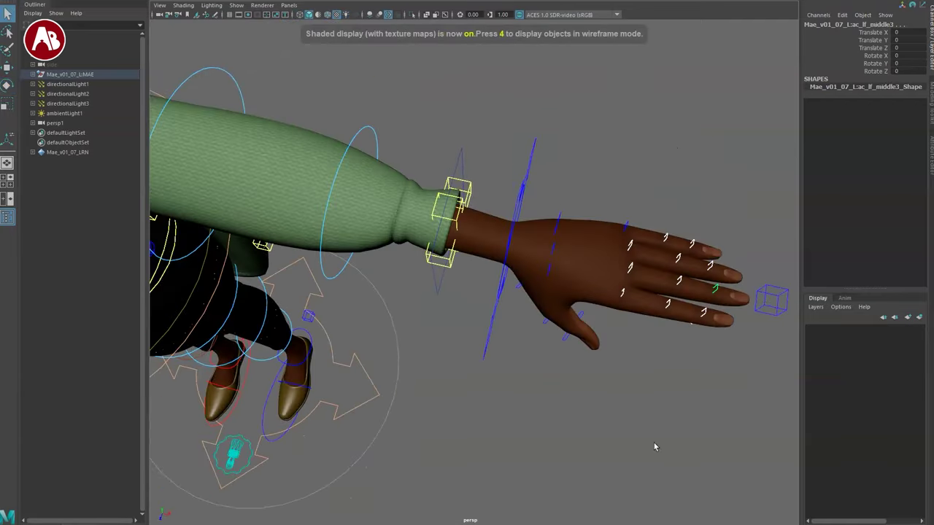
left_click_drag(654, 443, 596, 398, "alt")
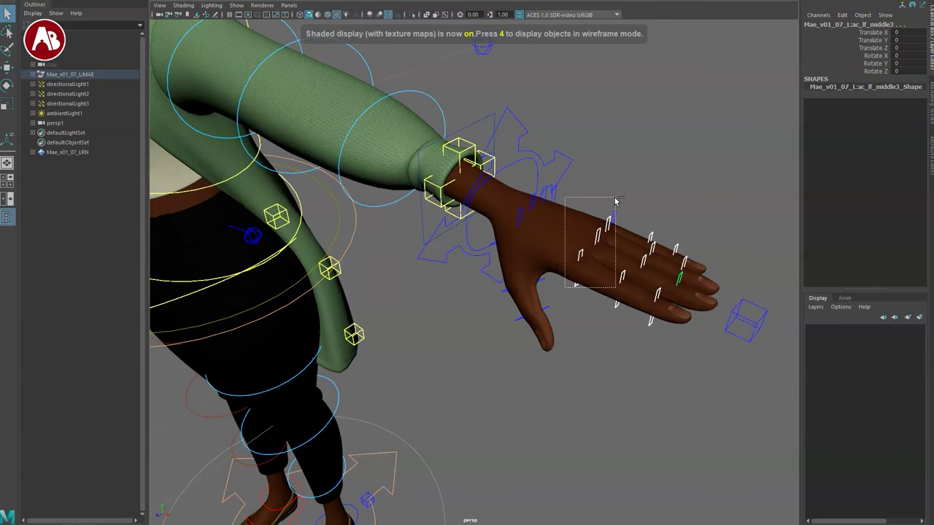
- Try rotating the selected left finger controls together to curl the fingers and undo the rotation
key("e")
left_click_drag(698, 265, 699, 331)
key("ctrl+z")
key("q")
- Try setting Ik Arm to 0 on the left arm settings control and undo the change
left_click(743, 340)
left_click_drag(696, 425, 652, 399, "alt")
middle_click_drag(699, 348, 712, 402, "alt")
scroll(712, 402, "down", 2)
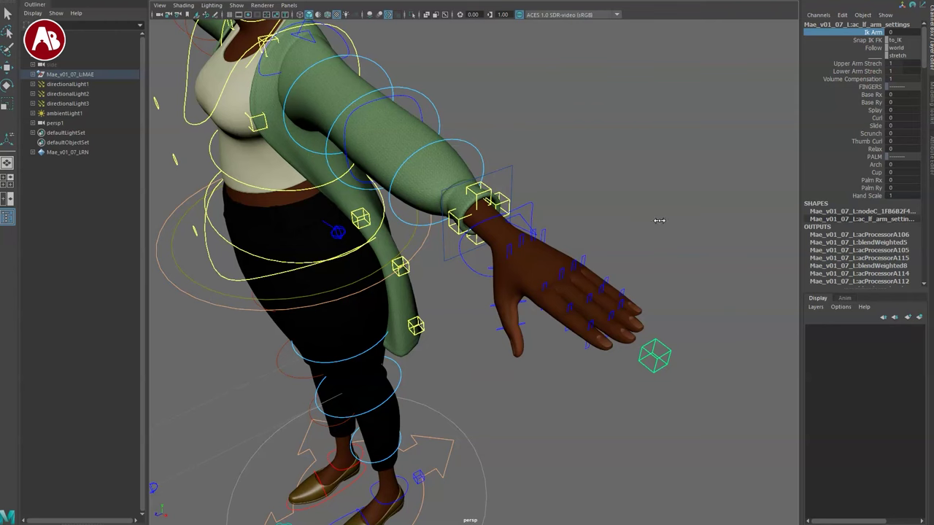
key("ctrl+z")
key("ctrl+z")
- Try changing the finger Base Rx and Base Ry attributes on the left arm settings control, undoing each change
left_click(650, 371)
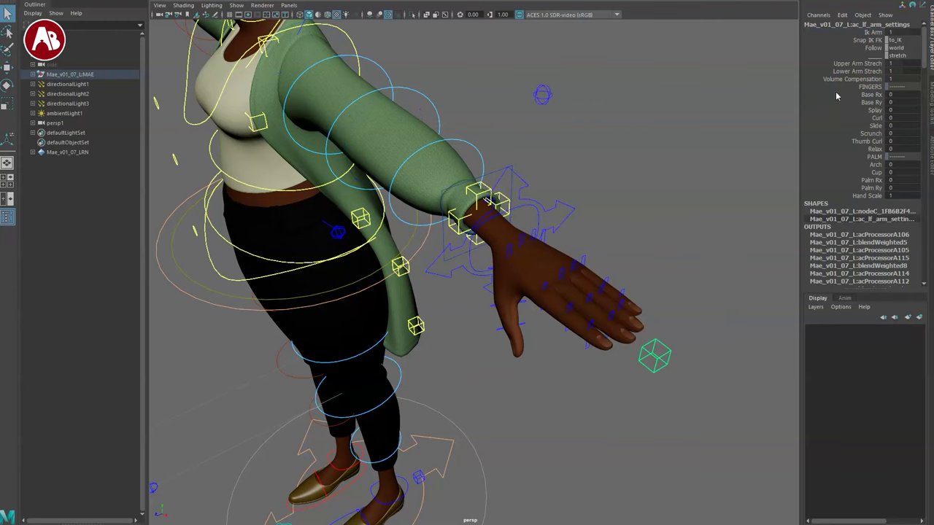
middle_click_drag(688, 148, 705, 182)
key("ctrl+z")
key("ctrl+z")
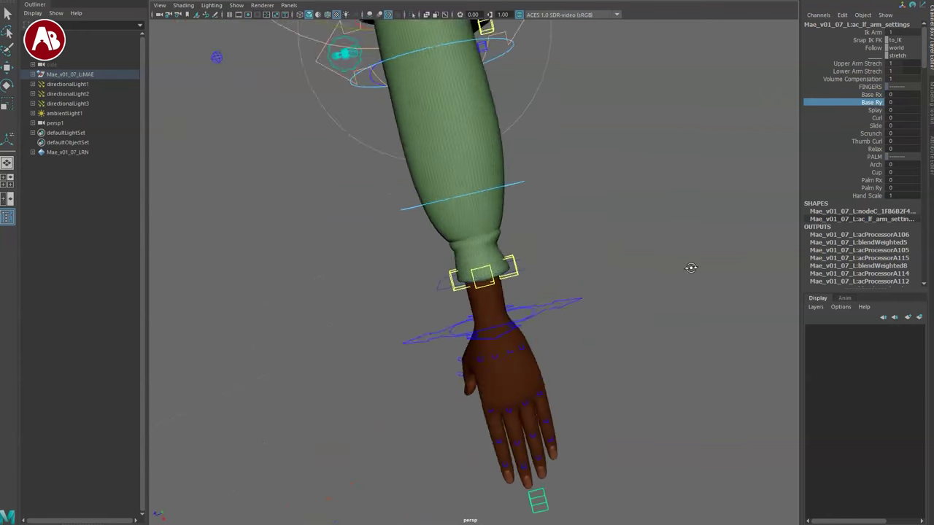
middle_click_drag(687, 267, 694, 325)
left_click_drag(692, 319, 619, 278, "alt")
left_click(705, 302)
left_click_drag(705, 302, 681, 334, "alt")
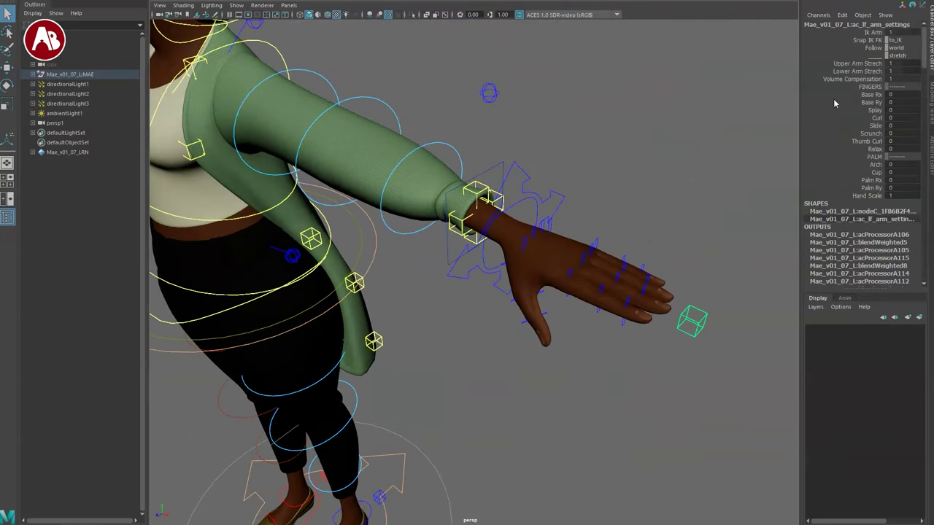
- Try changing the finger Splay and Curl attributes on the left arm settings control, undoing each change
middle_click_drag(738, 237, 773, 268)
left_click_drag(773, 269, 755, 322, "alt")
key("ctrl+z")
middle_click_drag(712, 177, 760, 217)
key("ctrl+z")
- Try setting the finger Slide attribute to 6 on the left arm settings control
left_click_drag(732, 252, 769, 211, "alt")
middle_click_drag(769, 210, 669, 199, "alt")
right_click_drag(669, 199, 632, 291, "alt")
left_click_drag(632, 290, 661, 277, "alt")
mouse_move(671, 268)
middle_mouse_down()
mouse_move(632, 267)
mouse_move(660, 264)
middle_mouse_up()
key("ctrl+z")
key("ctrl+z")
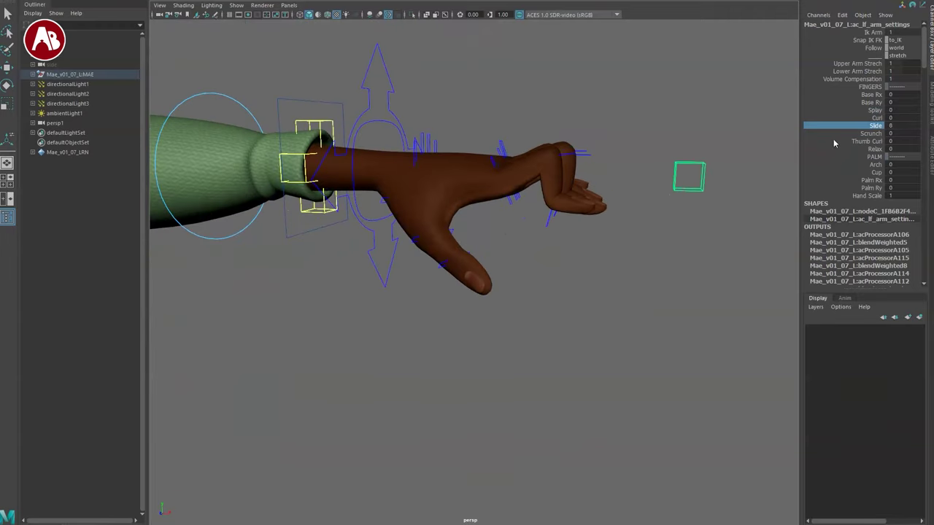
- Try changing the finger Scrunch and Thumb Curl attributes on the left arm settings control, undoing each change
left_click(841, 132)
middle_click_drag(730, 270, 764, 272)
left_click_drag(763, 272, 698, 250, "alt")
key("ctrl+z")
left_click(841, 142)
middle_click_drag(740, 248, 764, 264)
key("ctrl+z")
- Try setting the finger Relax attribute to 8.9 on the left arm settings control, then adjust it again, undoing each change
middle_click_drag(841, 151, 700, 301)
left_click(535, 406)
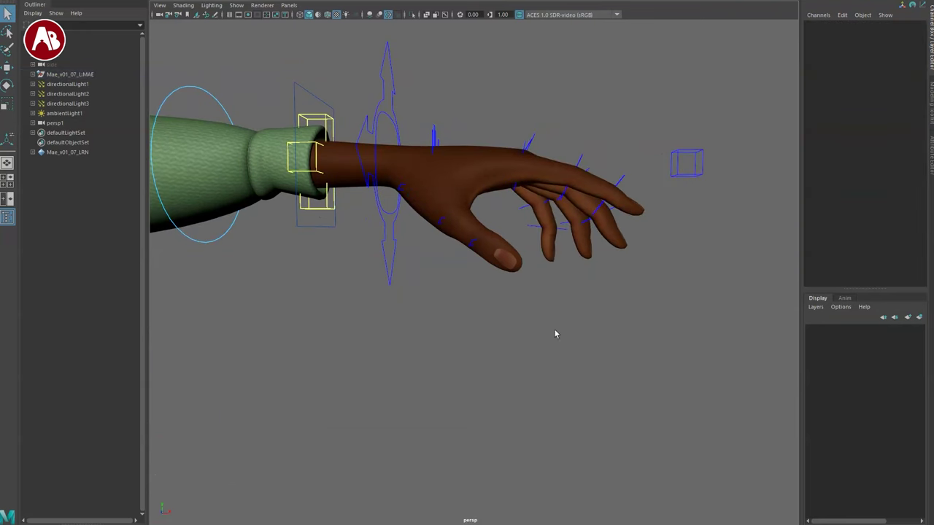
left_click_drag(554, 334, 660, 354, "alt")
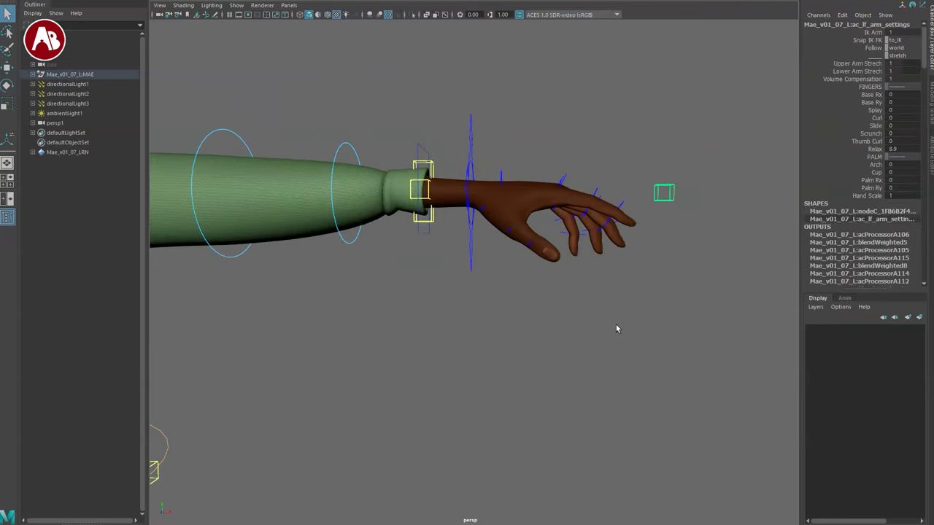
middle_click_drag(617, 328, 633, 314)
left_click_drag(633, 314, 642, 287, "alt")
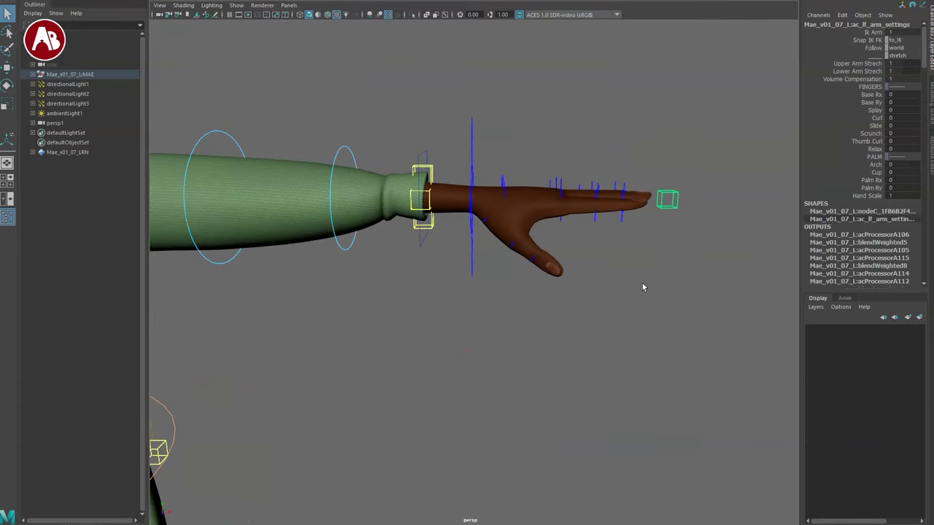
left_click(849, 148)
middle_click_drag(617, 350, 665, 366)
left_click_drag(539, 425, 564, 431, "alt")
middle_click_drag(755, 199, 774, 220)
key("ctrl+z")
- Select the individual finger controls on the left hand to inspect them, then clear the selection
left_click(842, 141)
left_click_drag(729, 379, 681, 379, "alt")
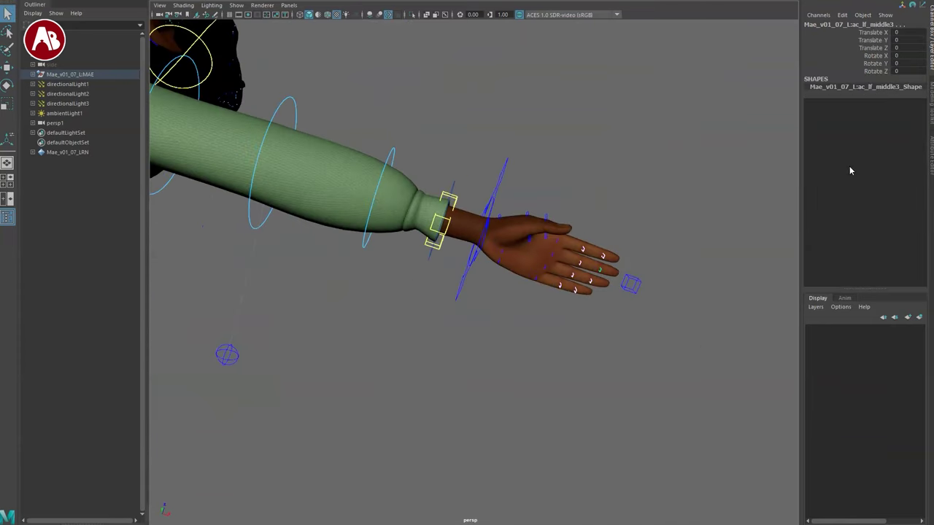
left_click(669, 267)
left_click_drag(669, 268, 589, 400, "alt")
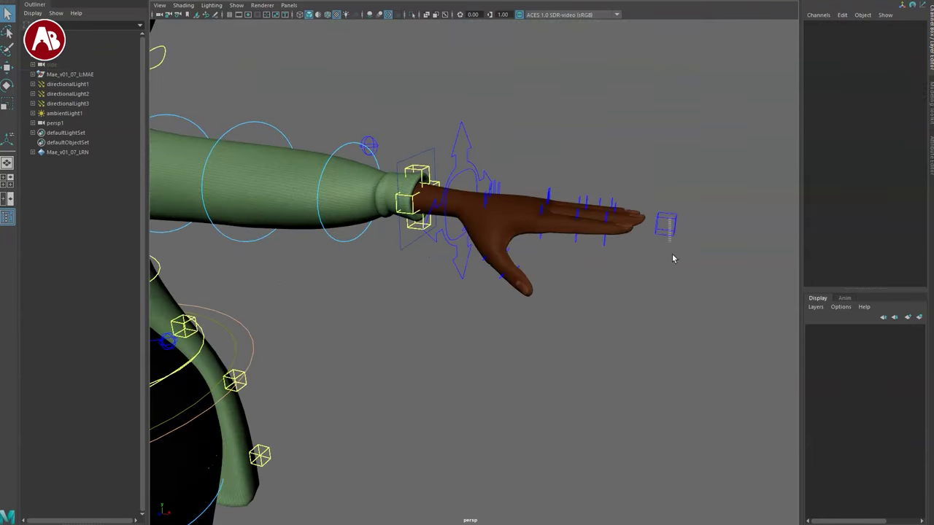
- Try setting the palm Arch attribute to 4.7 on the left arm settings control
left_click(669, 233)
left_click(872, 165)
middle_click_drag(731, 200, 768, 276)
left_click_drag(767, 275, 642, 261, "alt")
middle_click_drag(642, 263, 671, 289)
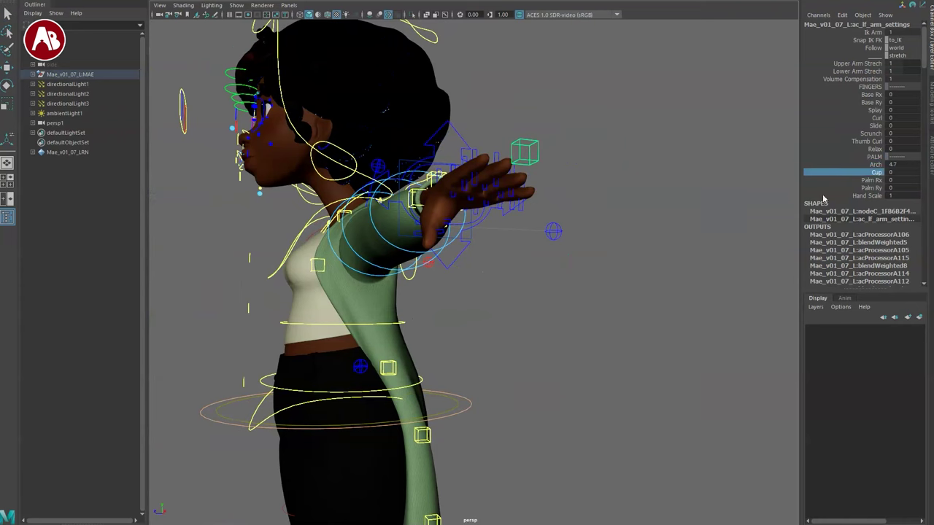
- Try setting Hand Scale to 6.4 on the left arm settings control, then undo the Hand Scale and Arch changes
middle_click_drag(709, 215, 693, 267)
key("ctrl+z")
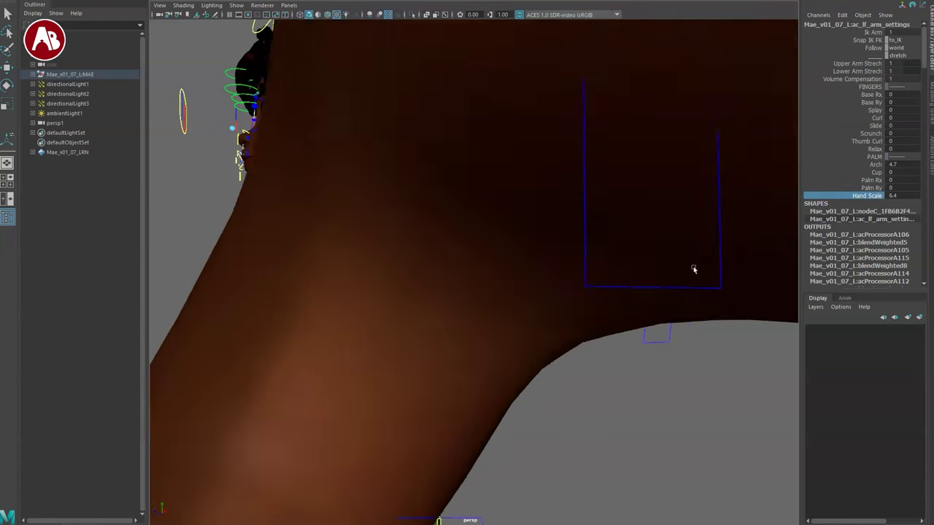
right_click_drag(693, 267, 471, 298, "alt")
left_click_drag(471, 298, 591, 338, "alt")
right_click_drag(591, 338, 499, 306, "alt")
key("ctrl+z")
key("ctrl+z")
key("q")
- Examine the whole character from the front, then the head and facial controls up close
left_click_drag(433, 299, 422, 267, "alt")
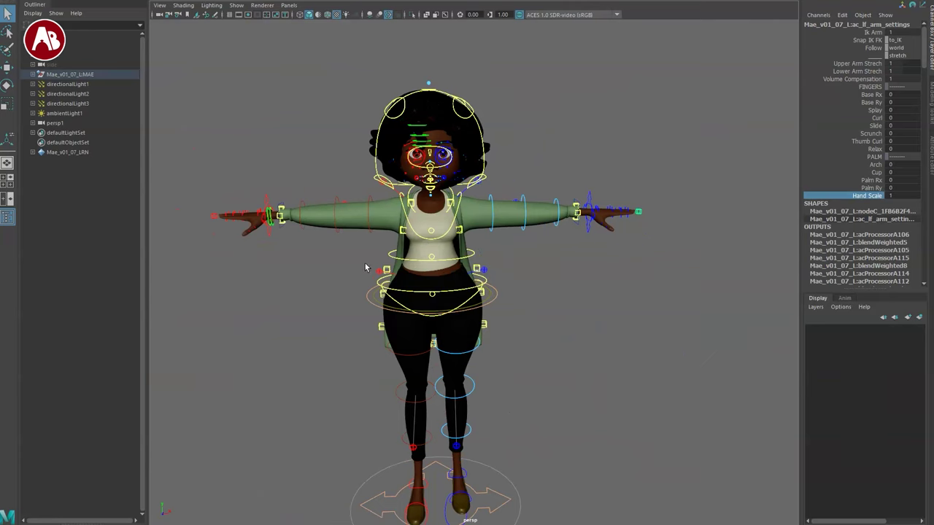
middle_click_drag(365, 268, 374, 309, "alt")
right_click_drag(317, 331, 624, 317, "alt")
left_click_drag(623, 318, 546, 296, "alt")
middle_click_drag(547, 296, 496, 371, "alt")
right_click_drag(377, 371, 584, 372, "alt")
left_click_drag(584, 372, 511, 355, "alt")
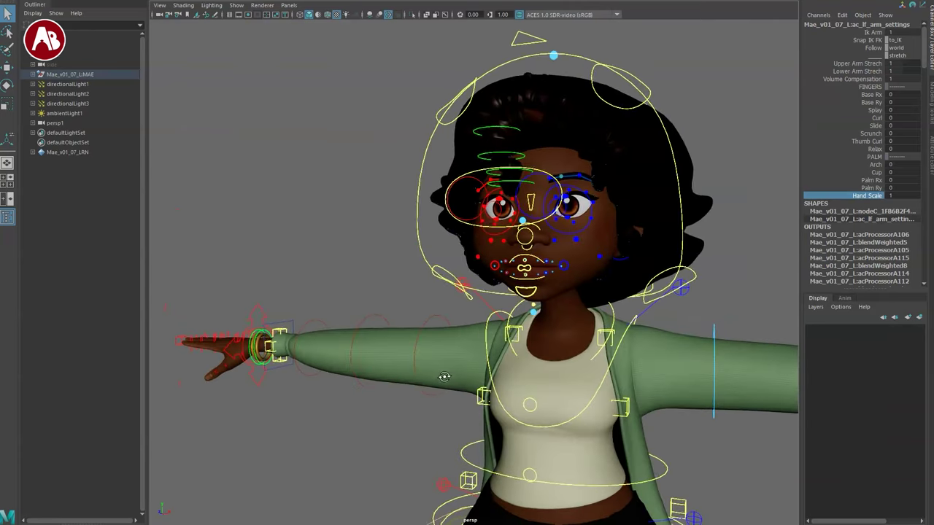
right_click_drag(510, 355, 515, 306, "alt")
middle_click_drag(515, 306, 444, 339, "alt")
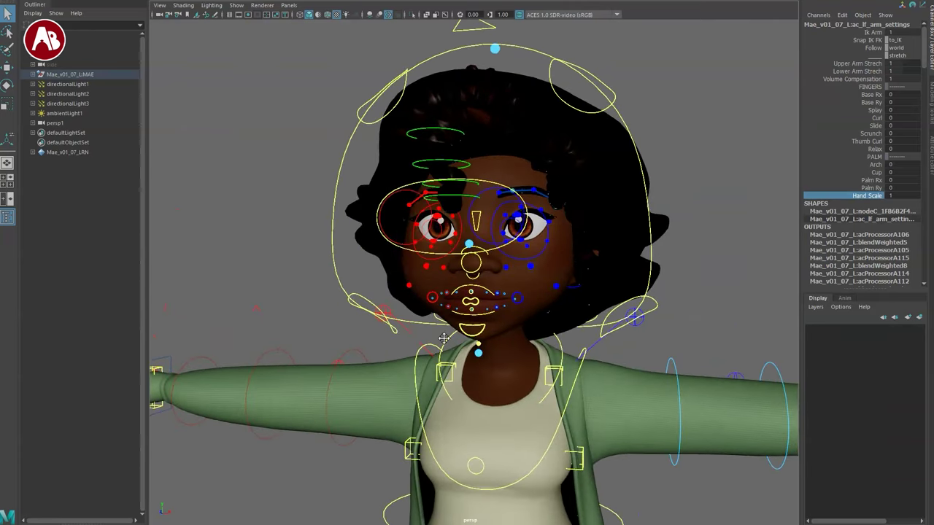
right_click_drag(443, 338, 488, 404, "alt")
left_click_drag(437, 384, 446, 381, "alt")
middle_click_drag(446, 382, 440, 409, "alt")
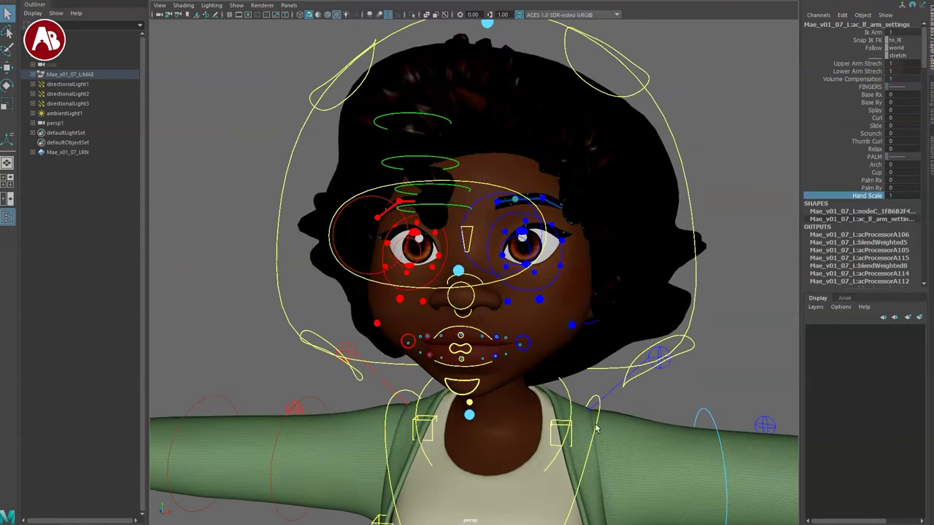
- Try rotating the left shoulder control to about X 2.9, Y -3.5 and Z 22.6
left_click(613, 392)
right_click_drag(639, 446, 428, 290, "alt")
middle_click_drag(428, 289, 434, 246, "alt")
key("e")
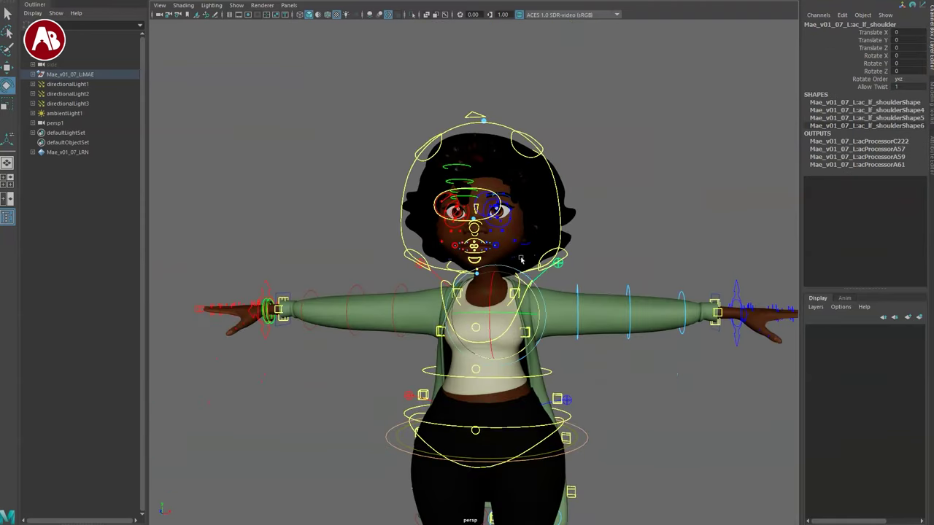
left_click_drag(528, 278, 692, 321)
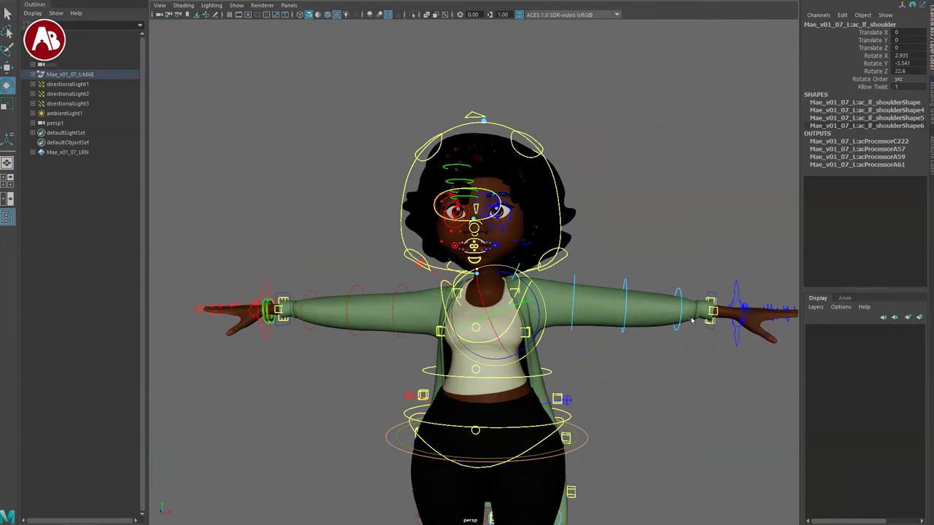
- Try switching the left arm to FK by setting Ik Arm to 0 on the left arm settings control
left_click(745, 337)
middle_click_drag(689, 320, 571, 312, "alt")
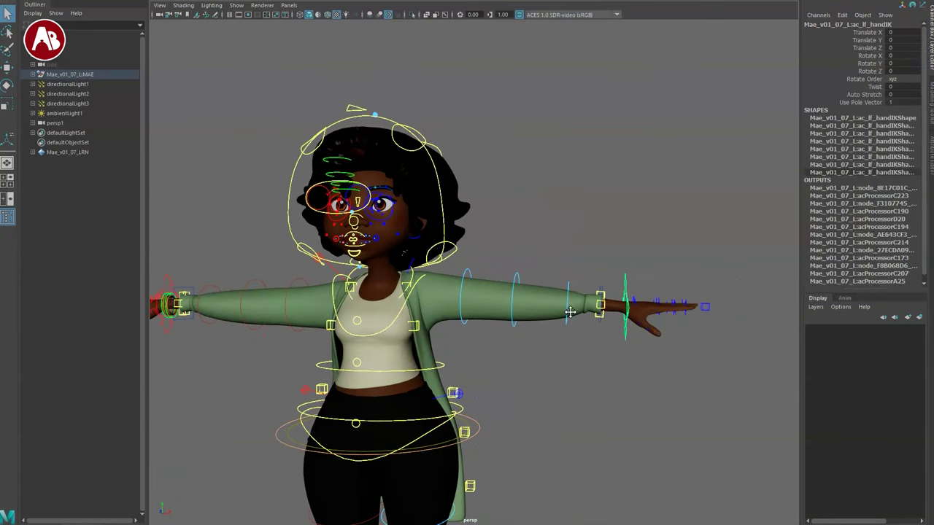
left_click(706, 308)
middle_click_drag(790, 52, 430, 162)
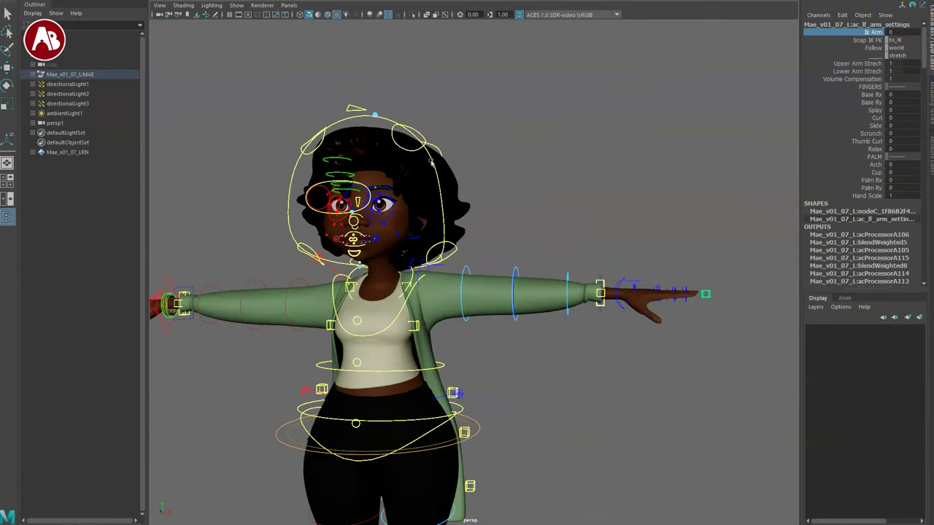
mouse_move(433, 301)
left_mouse_down("alt")
mouse_move(407, 288)
mouse_move(435, 288)
left_mouse_up("alt")
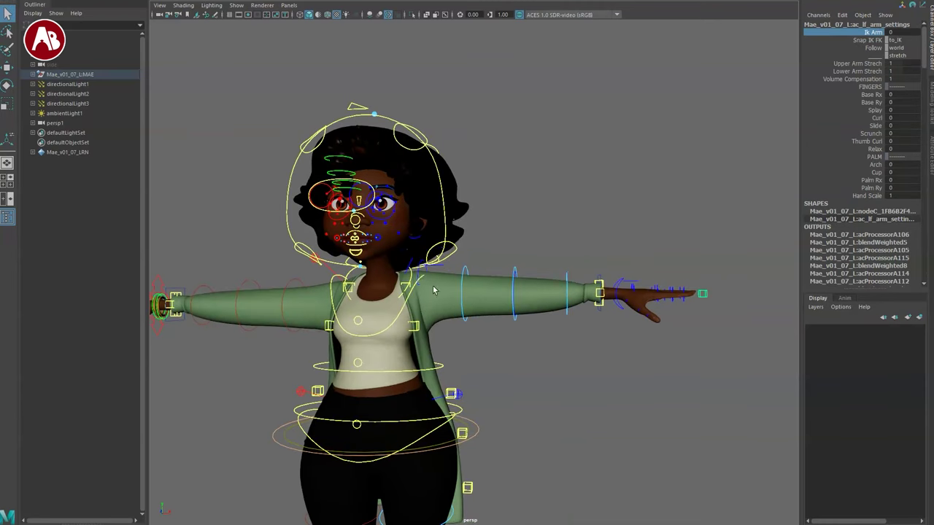
- Try raising the left arm by rotating its upper-arm FK control to about 50.6 in Z
left_click(421, 280)
left_click(417, 268)
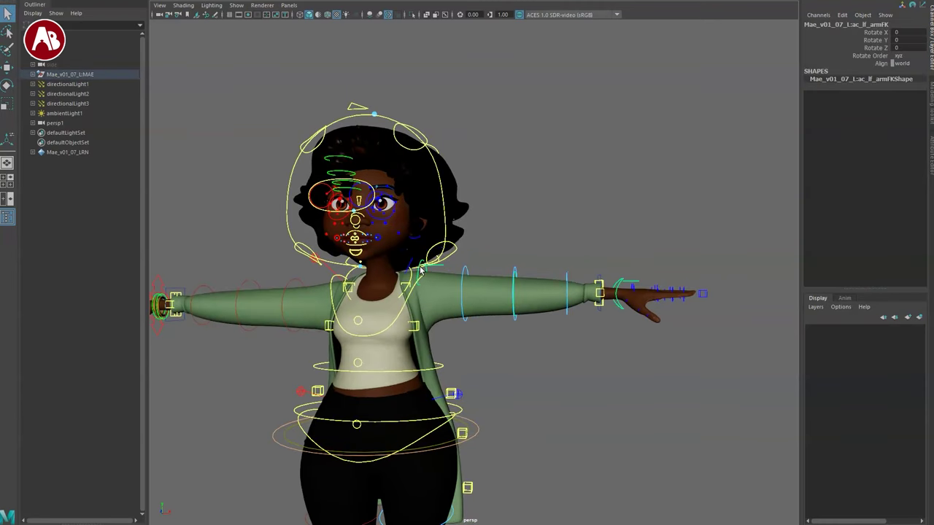
key("e")
left_click_drag(382, 306, 548, 307)
key("q")
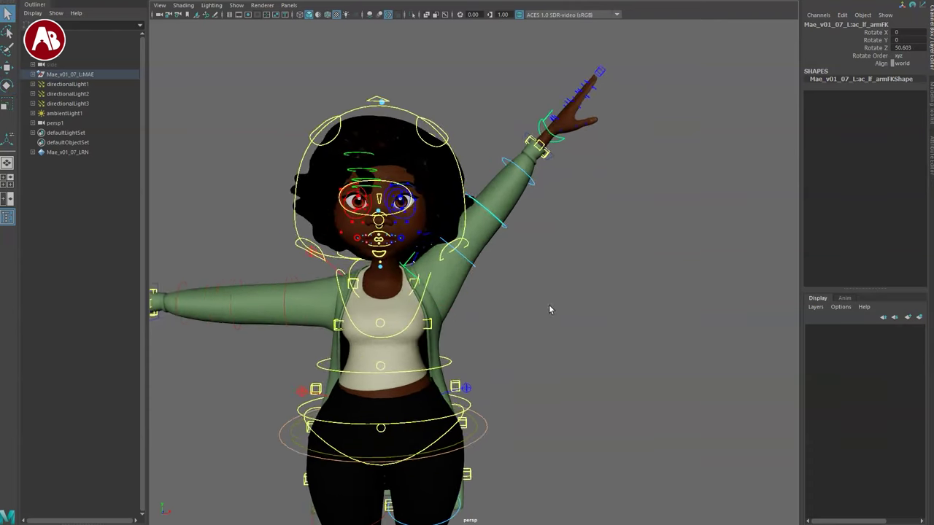
middle_click_drag(548, 307, 610, 278, "alt")
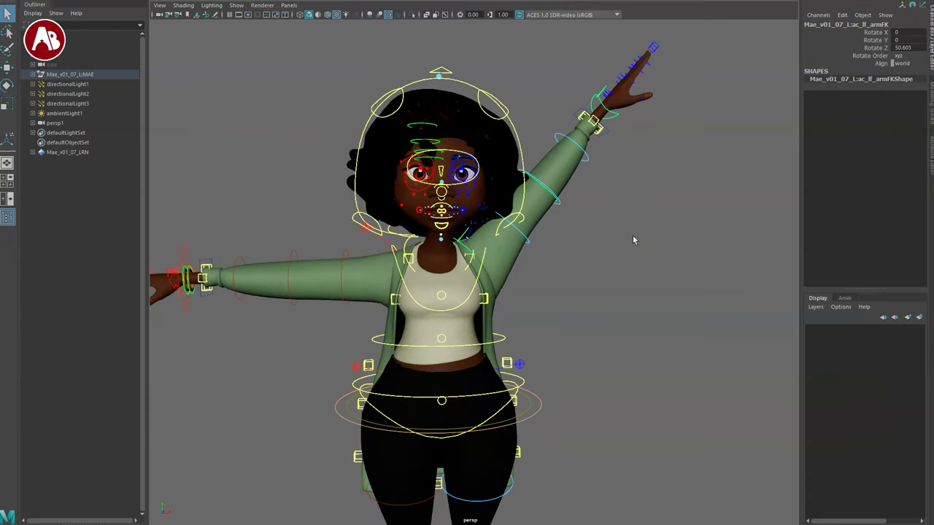
- Examine the raised left arm's shoulder and FK controls from behind and in wireframe, then return to textured display
left_click(462, 247)
left_click_drag(515, 271, 334, 266, "alt")
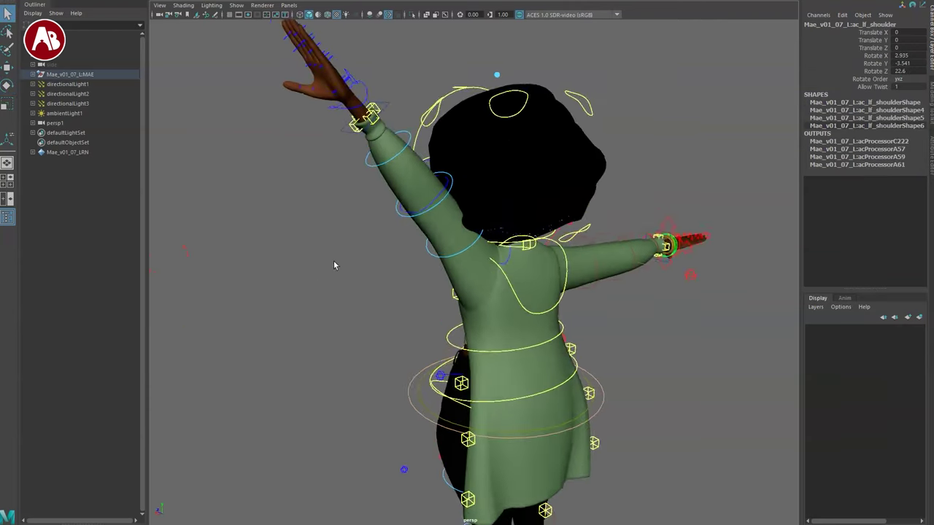
right_click_drag(334, 266, 503, 320, "alt")
left_click(508, 283)
key("4")
left_click_drag(466, 298, 633, 285, "alt")
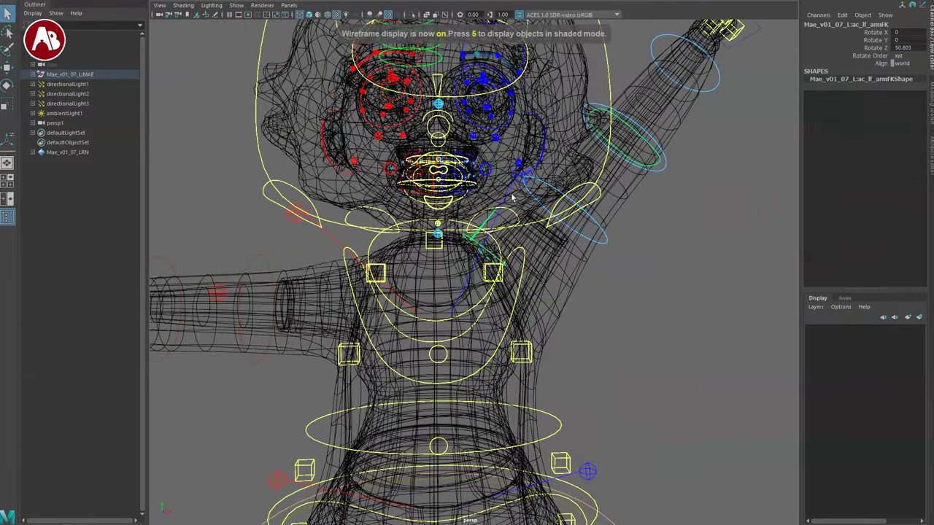
left_click_drag(513, 197, 495, 232, "alt")
left_click(495, 212)
key("6")
scroll(478, 295, "down", 6)
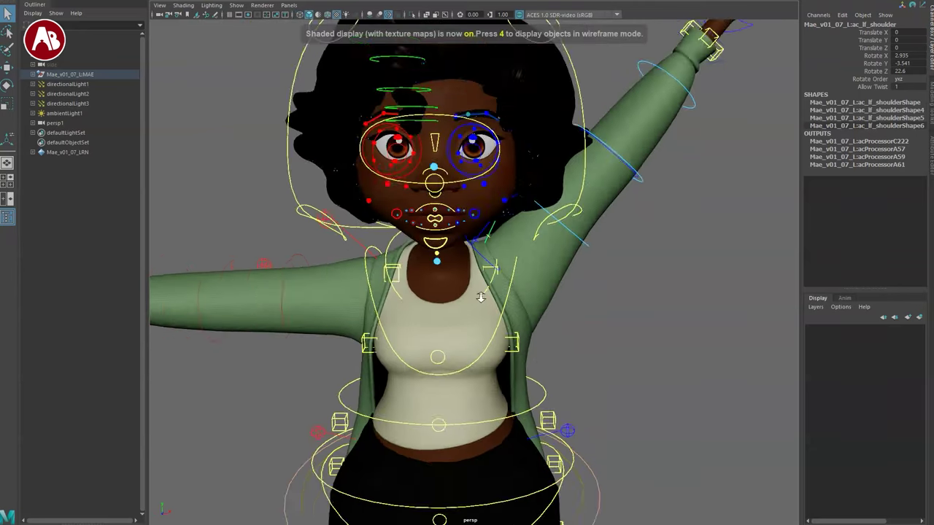
- Compare the posed character in wireframe, then display it textured with all scene lights on
left_click_drag(479, 295, 438, 296, "alt")
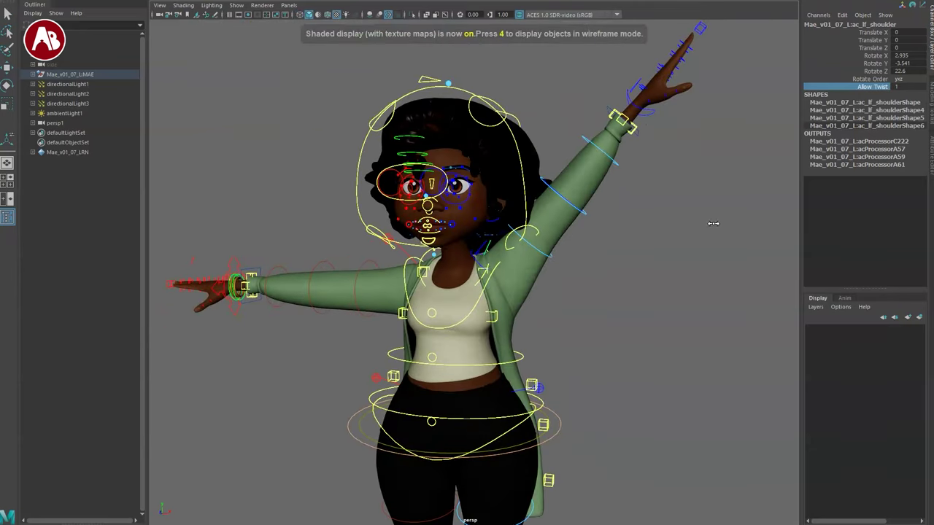
key("4")
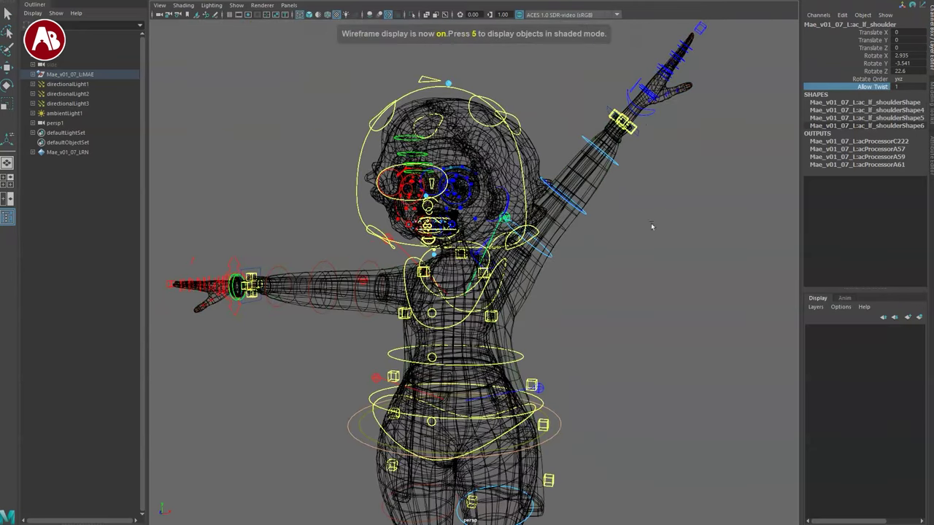
key("6")
key("7")
left_click_drag(539, 321, 559, 316, "alt")
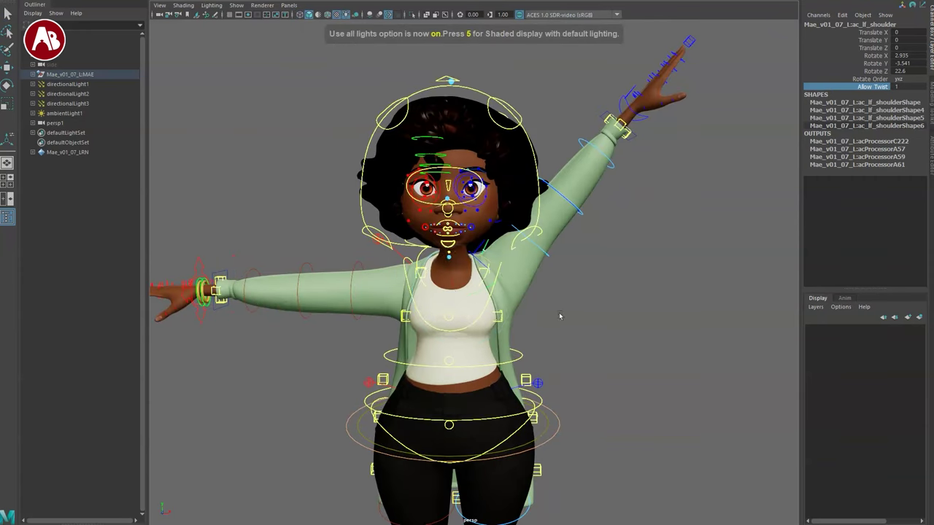
- Try rotating the left shoulder slightly, then undo the left shoulder, FK arm and Ik Arm changes
mouse_move(504, 290)
left_mouse_down()
mouse_move(506, 306)
mouse_move(505, 295)
left_mouse_up()
key("ctrl+z")
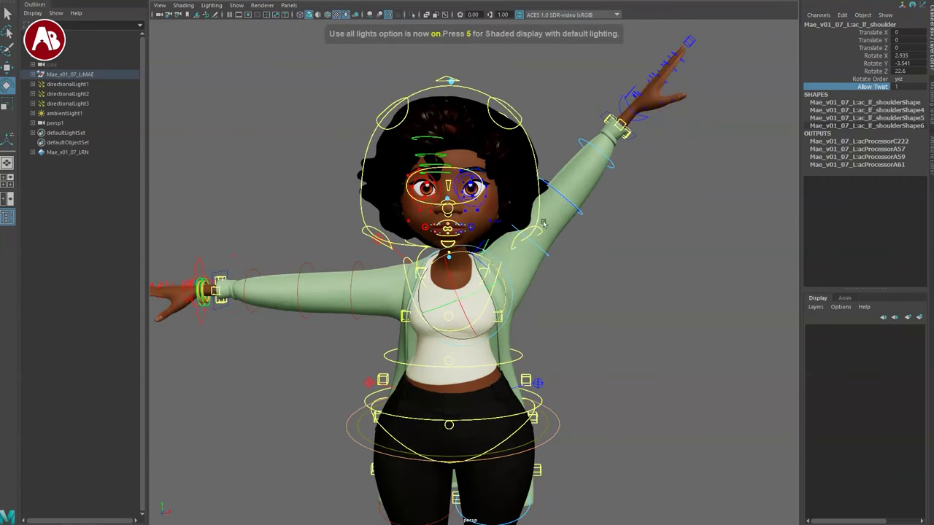
key("q")
left_click(482, 264)
mouse_move(469, 241)
left_mouse_down()
mouse_move(502, 234)
mouse_move(467, 242)
left_mouse_up()
key("ctrl+z")
key("ctrl+z")
key("ctrl+z")
key("ctrl+z")
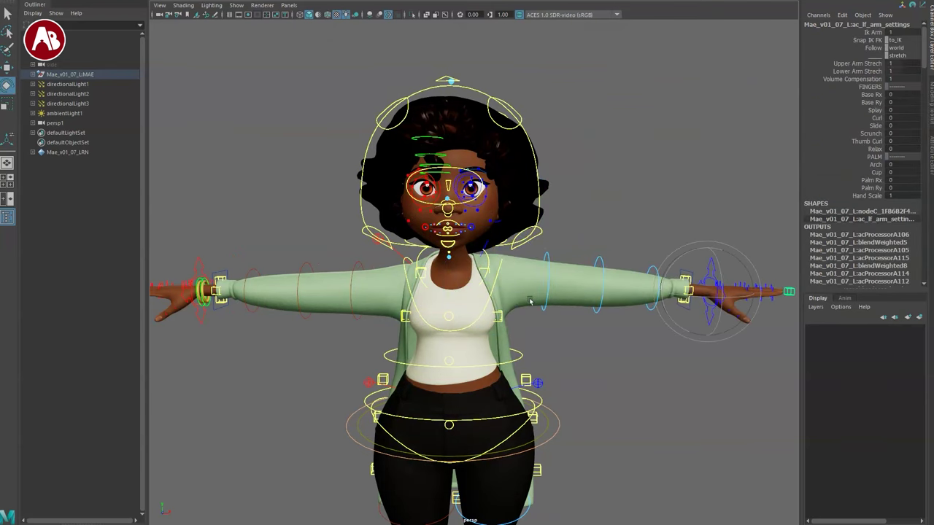
key("ctrl+z")
key("ctrl+z")
- Try rotating the left shoulder control from the T-pose and undo the rotation
key("q")
left_click(504, 257)
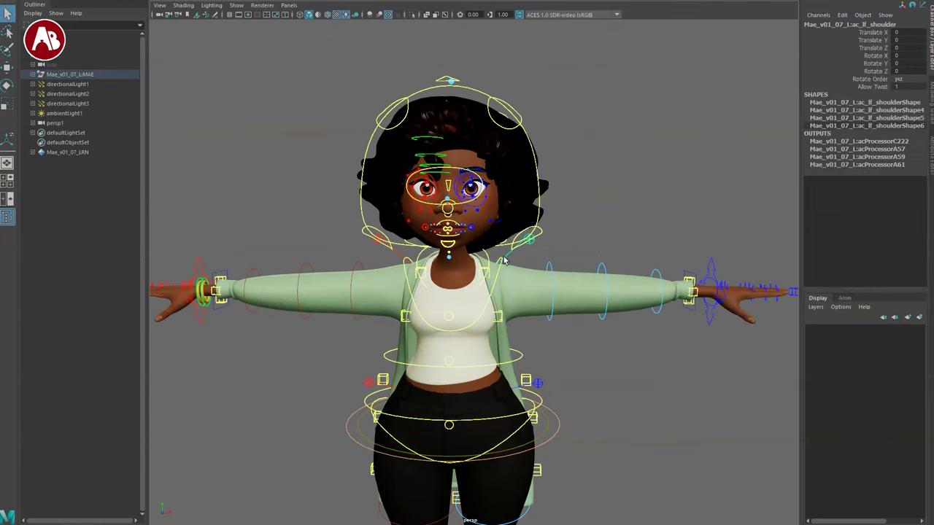
left_click_drag(473, 251, 479, 253)
key("ctrl+z")
key("q")
- Select the center jacket control at the back of the neck and examine it from behind and from the front
middle_click_drag(436, 287, 480, 229, "alt")
left_click_drag(474, 316, 413, 308, "alt")
left_click(469, 200)
mouse_move(454, 222)
left_mouse_down("alt")
mouse_move(486, 232)
mouse_move(467, 221)
left_mouse_up("alt")
key("w")
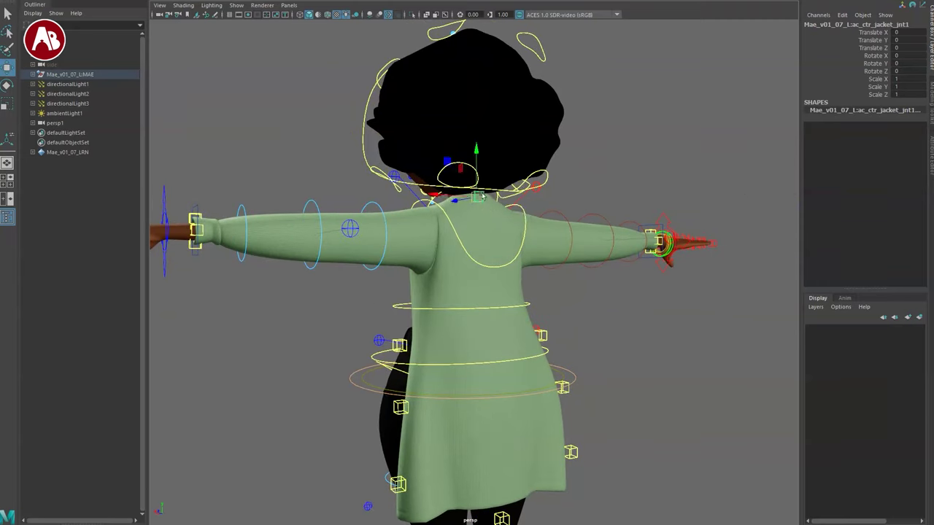
left_click_drag(420, 286, 496, 242, "alt")
middle_click_drag(496, 243, 499, 271, "alt")
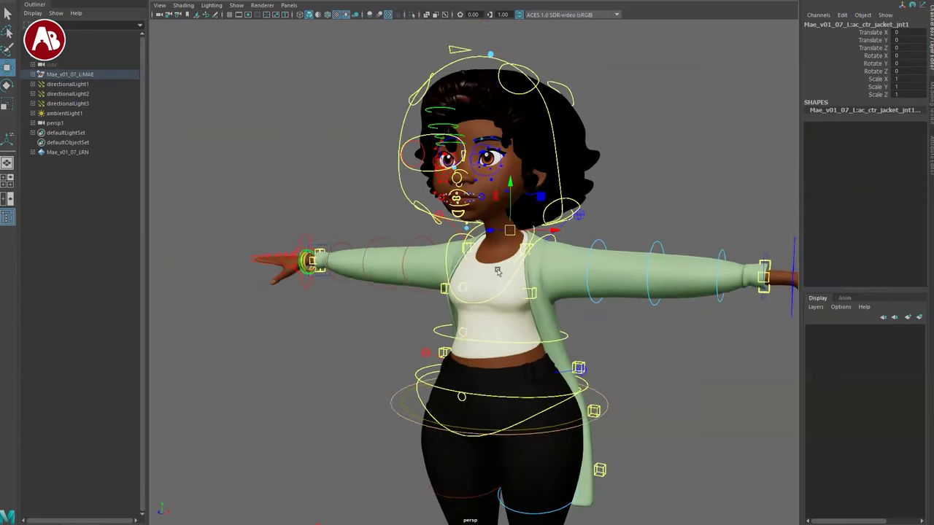
right_click_drag(498, 271, 555, 288, "alt")
left_click_drag(555, 288, 590, 304, "alt")
key("q")
- Try moving the lower back left hair control by about 0.8, -11.5 and -10.8 in X, Y and Z, then undo
left_click_drag(571, 244, 446, 266, "alt")
left_click(561, 217)
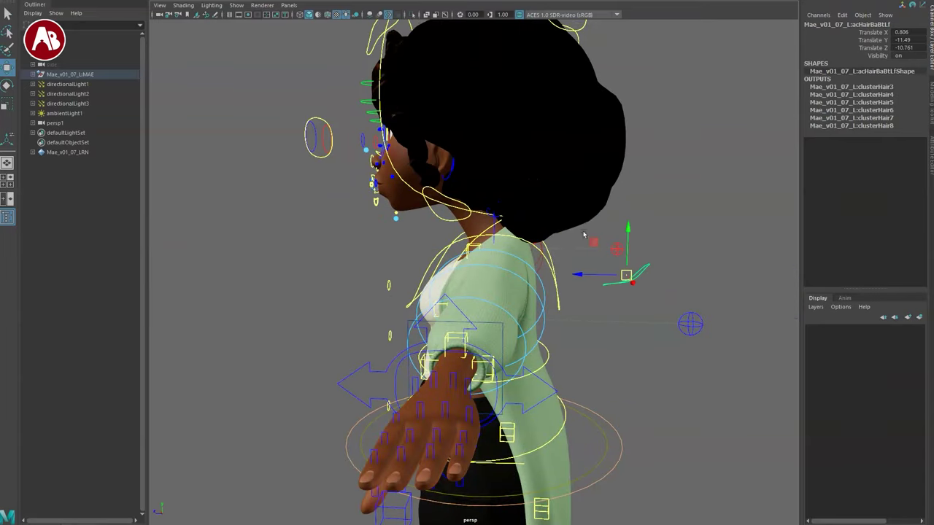
key("ctrl+z")
left_click_drag(488, 237, 573, 244, "alt")
- Try raising the upper back left hair control about 25.4 in Y and undo the move
left_click(611, 51)
left_click_drag(520, 328, 522, 358, "alt")
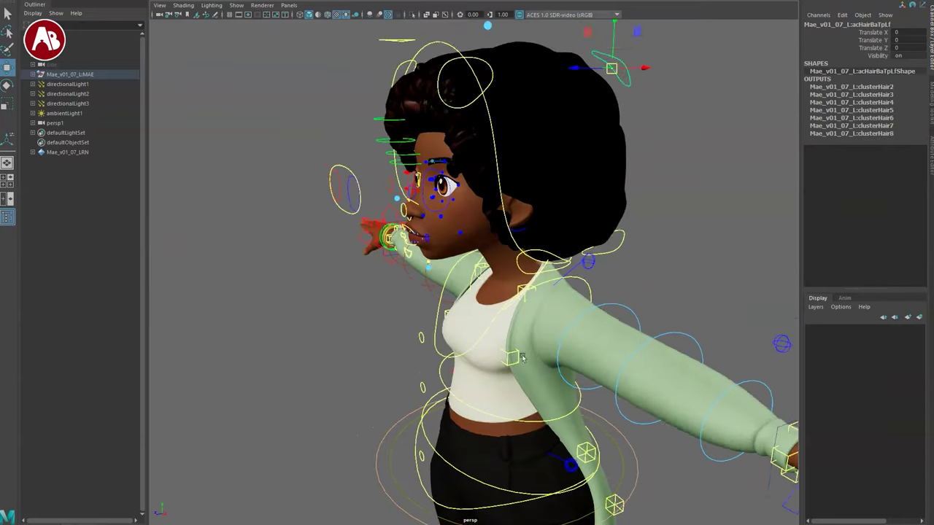
scroll(523, 357, "down", 5)
left_click_drag(543, 158, 580, 71)
left_click_drag(490, 223, 571, 197, "alt")
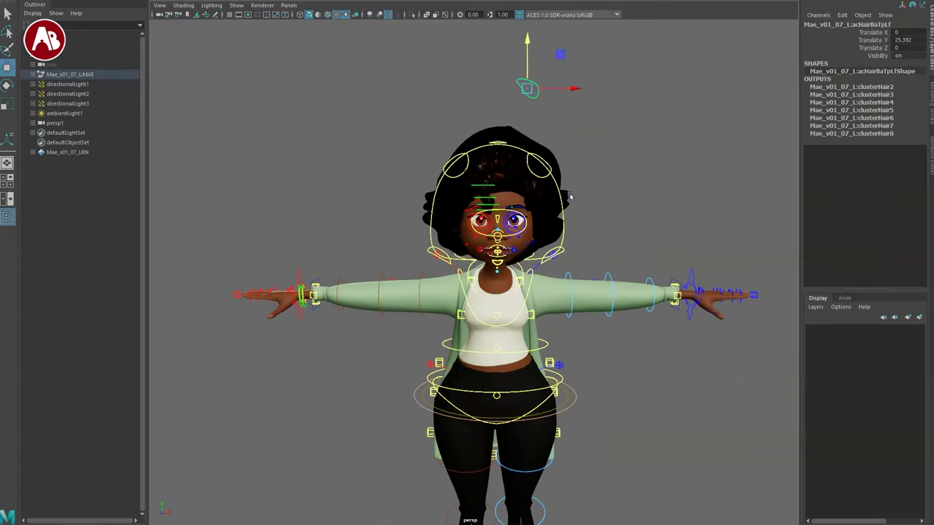
key("ctrl+z")
- Try moving the upper front right hair control about 10.8, 8.9, -1.2 and the lower front right one about -6.7, 3, -0.5
left_click(454, 178)
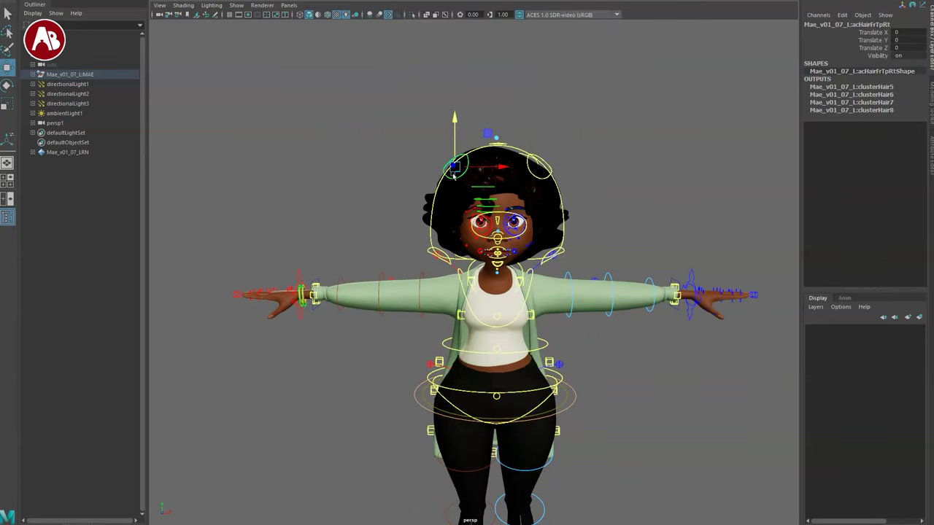
left_click_drag(356, 103, 452, 186)
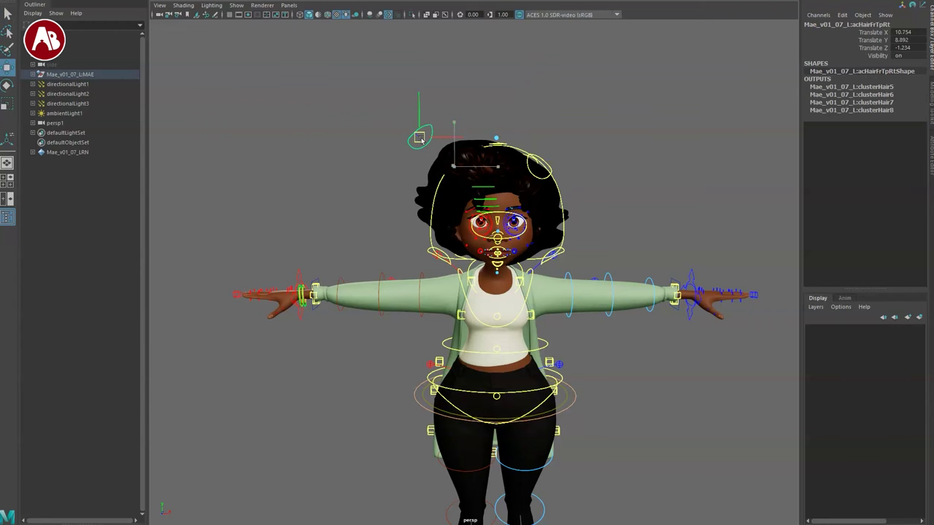
left_click(432, 258)
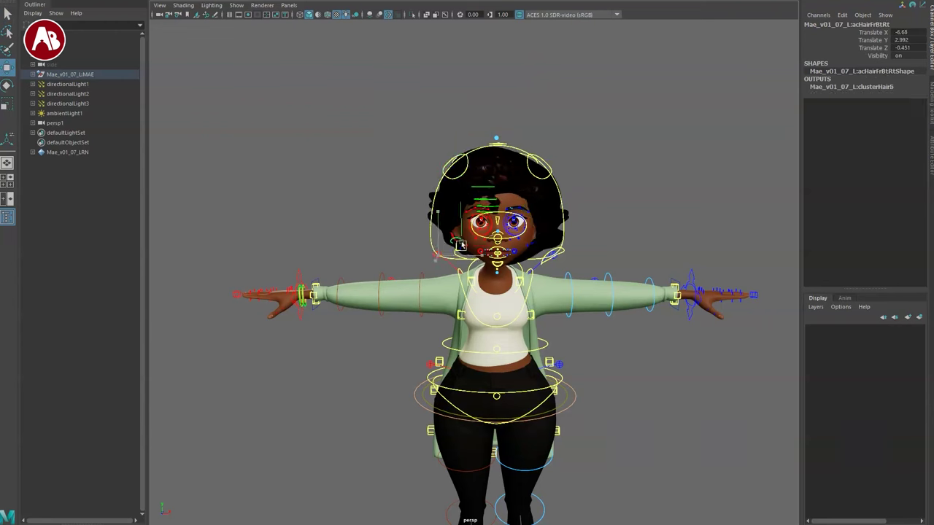
- Try moving the upper front right hair control about 79 in Z, test it from behind, and undo the hair moves
left_click(450, 179)
left_click_drag(453, 167, 445, 192)
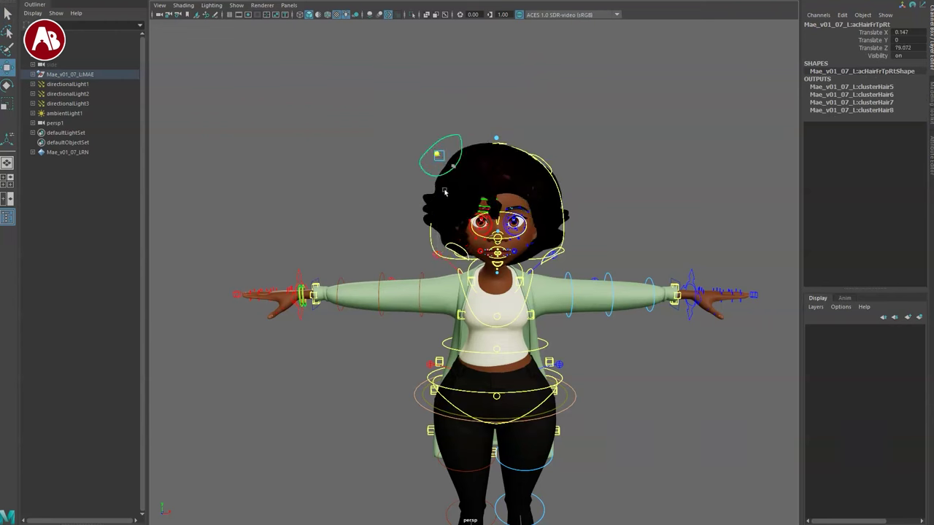
key("ctrl+z")
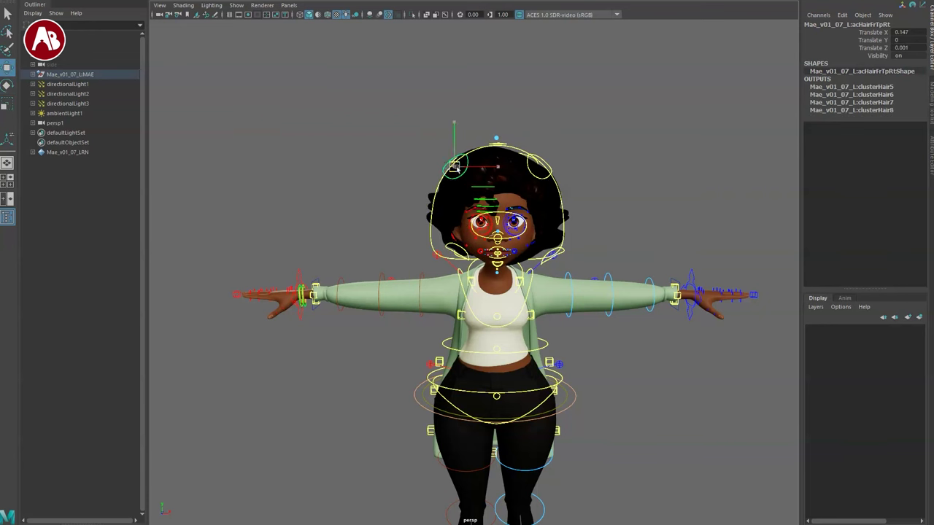
left_click_drag(460, 169, 627, 192, "alt")
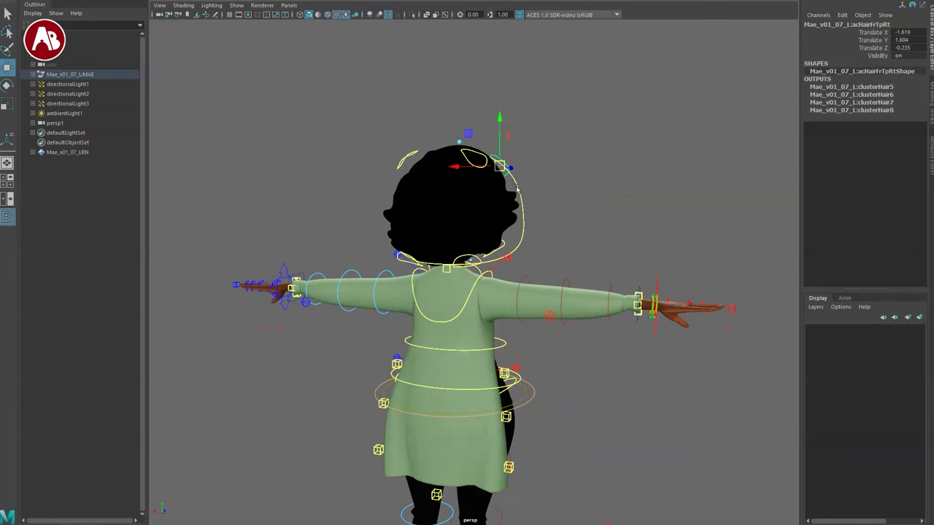
key("ctrl+z")
- Try moving the upper head control above the hair, undo it, and inspect its Rotate Z and Volume Compensation attributes
left_click_drag(569, 290, 324, 310, "alt")
key("q")
right_click_drag(325, 310, 453, 366, "alt")
middle_click_drag(416, 293, 412, 394, "alt")
right_click_drag(412, 394, 439, 418, "alt")
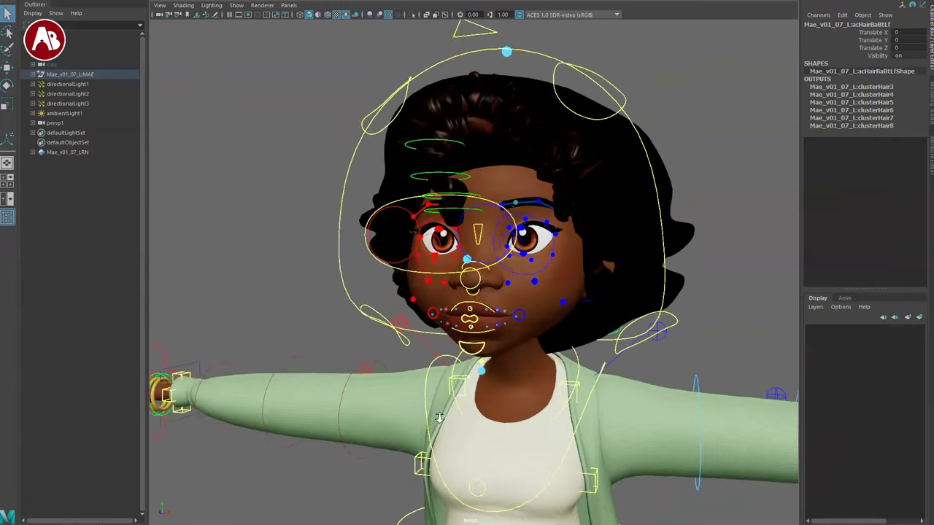
middle_click_drag(439, 418, 420, 456, "alt")
right_click_drag(420, 455, 401, 441, "alt")
left_click(496, 108)
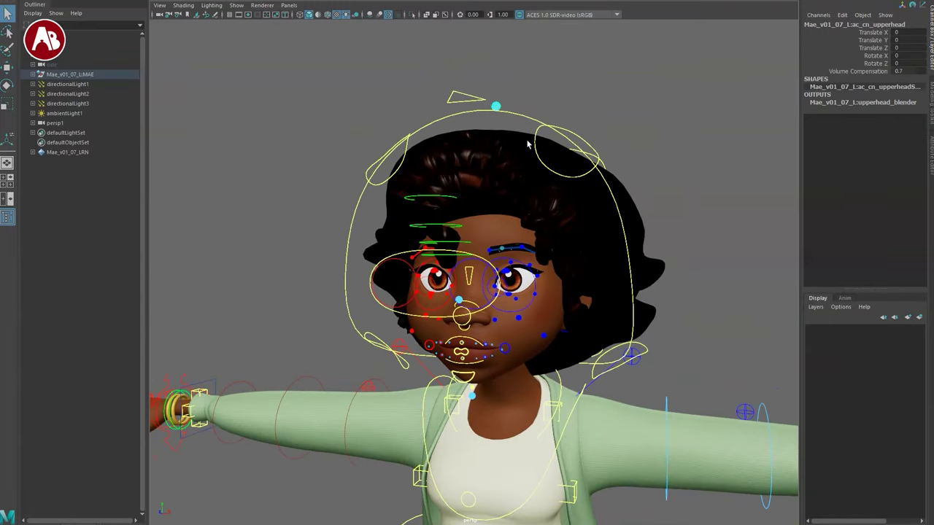
left_click_drag(495, 108, 426, 61)
key("ctrl+z")
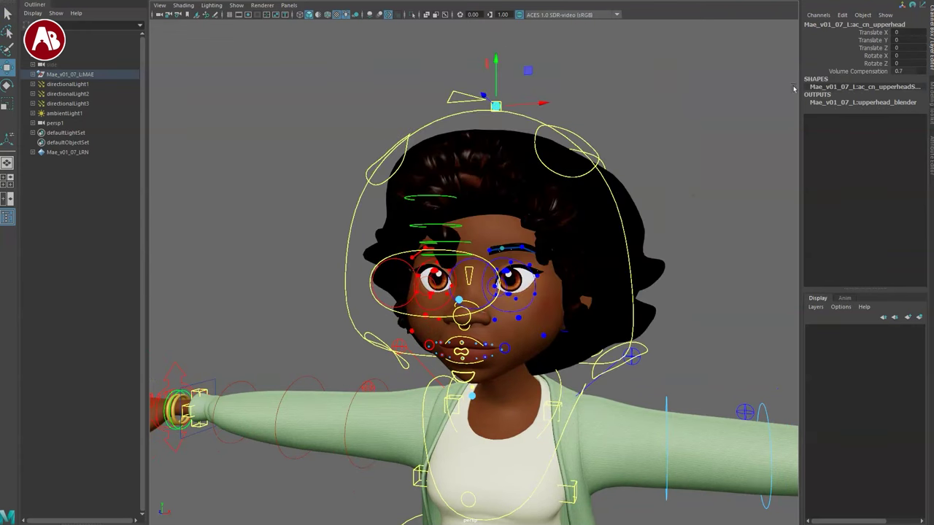
left_click(834, 64)
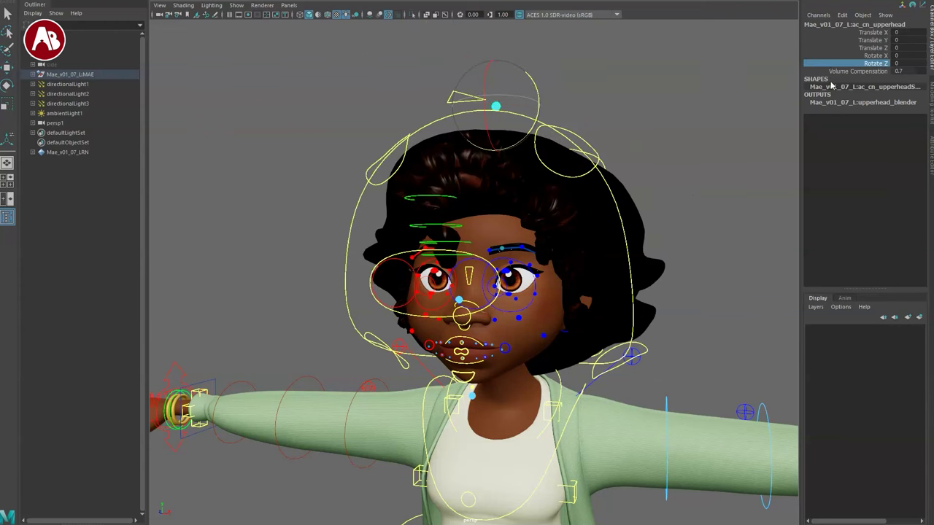
left_click(843, 71)
- Try moving the lower head control beneath the chin, undo the moves, and check the head from the side in wireframe
middle_click_drag(478, 352, 524, 278, "alt")
left_click(520, 323)
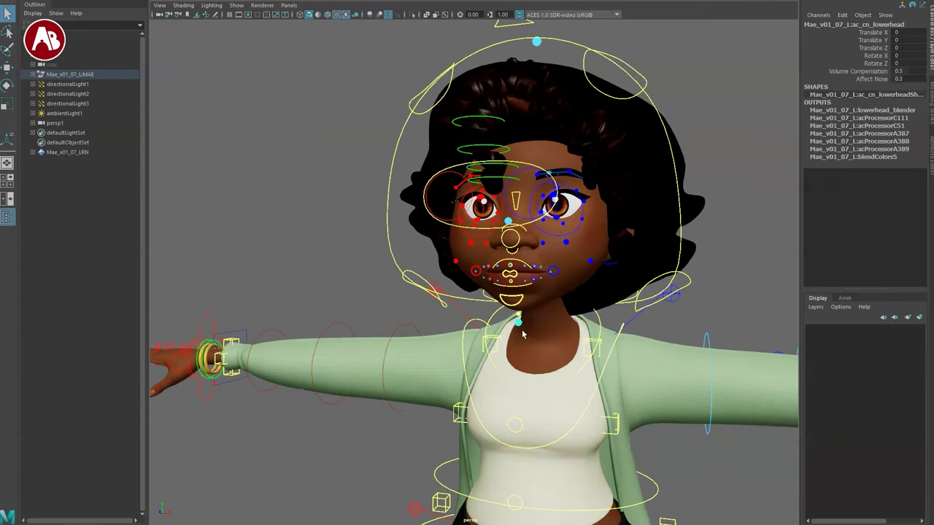
left_click_drag(520, 326, 496, 347)
left_click_drag(537, 307, 532, 319)
key("ctrl+z")
left_click_drag(540, 391, 380, 422, "alt")
key("4")
key("ctrl+z")
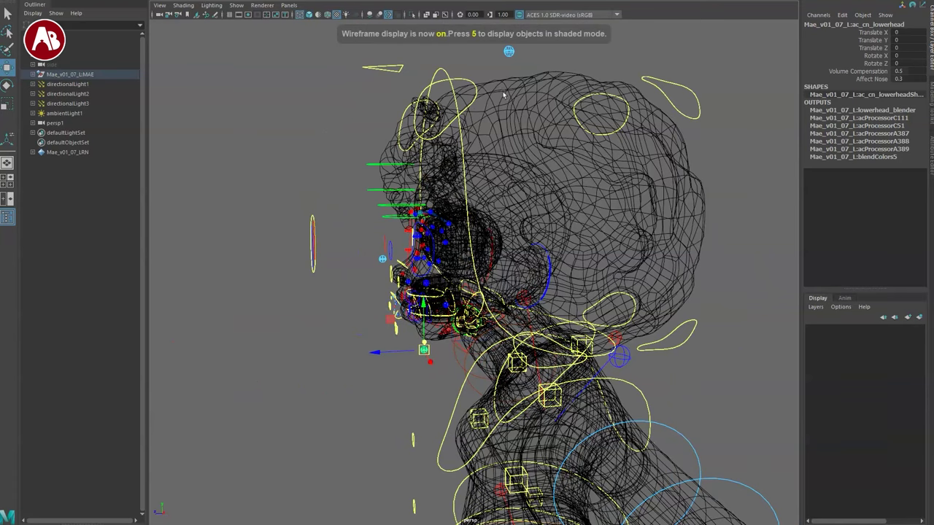
- Try raising the upper head control with shaded, textured and lit display, and undo the change
left_click(513, 53)
key("5")
left_click_drag(416, 248, 531, 259, "alt")
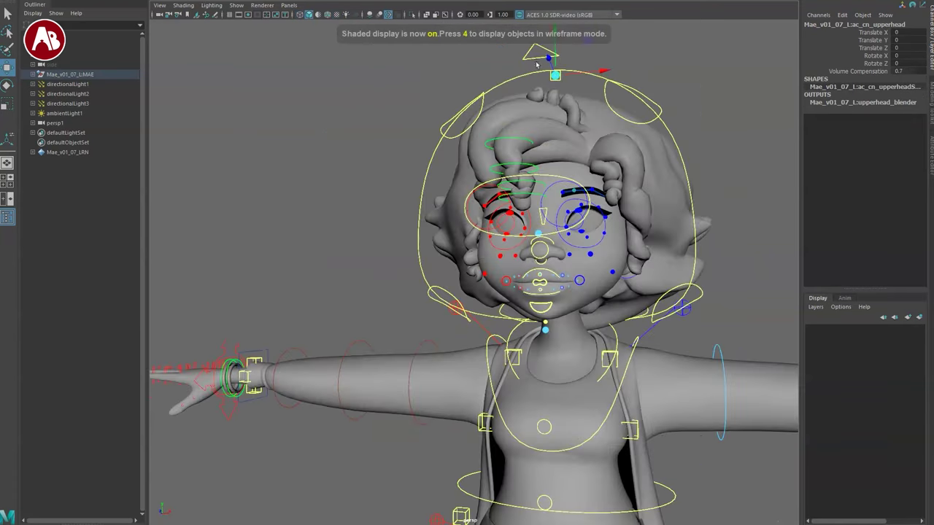
key("7")
left_click_drag(555, 75, 559, 48)
key("6")
key("7")
left_click_drag(511, 253, 463, 363, "alt")
key("ctrl+z")
key("ctrl+z")
- Try moving the chin control about -0.4 in X and -0.7 in Y and view the face from several angles
key("q")
right_click_drag(462, 362, 528, 396, "alt")
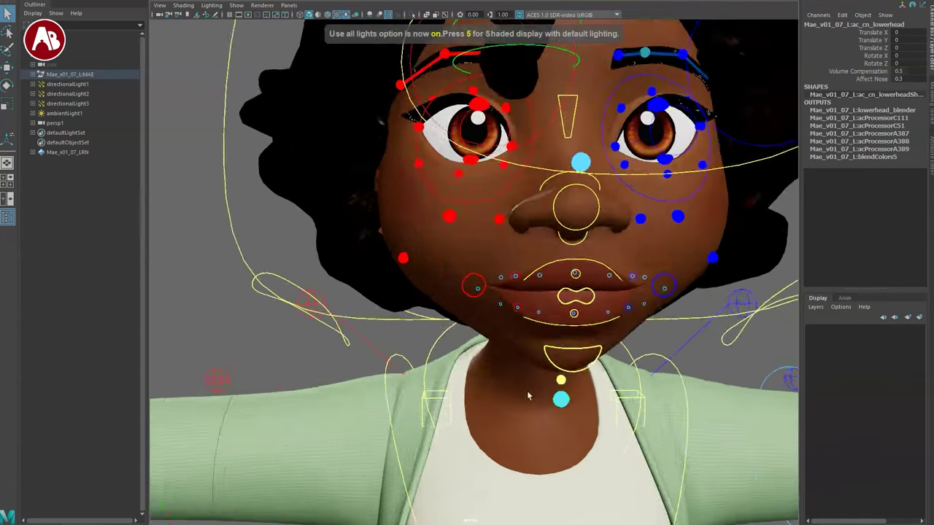
left_click_drag(528, 396, 487, 380, "alt")
left_click(495, 375)
left_click_drag(561, 376, 656, 377, "alt")
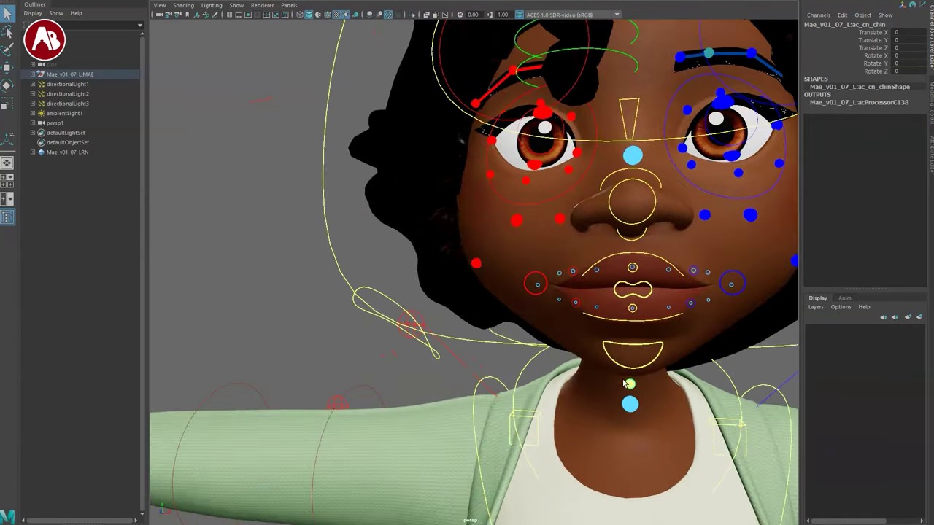
middle_click_drag(625, 384, 530, 387, "alt")
key("w")
left_click_drag(594, 388, 580, 413)
left_click_drag(580, 413, 537, 416, "alt")
right_click_drag(537, 416, 481, 409, "alt")
left_click_drag(482, 408, 463, 406, "alt")
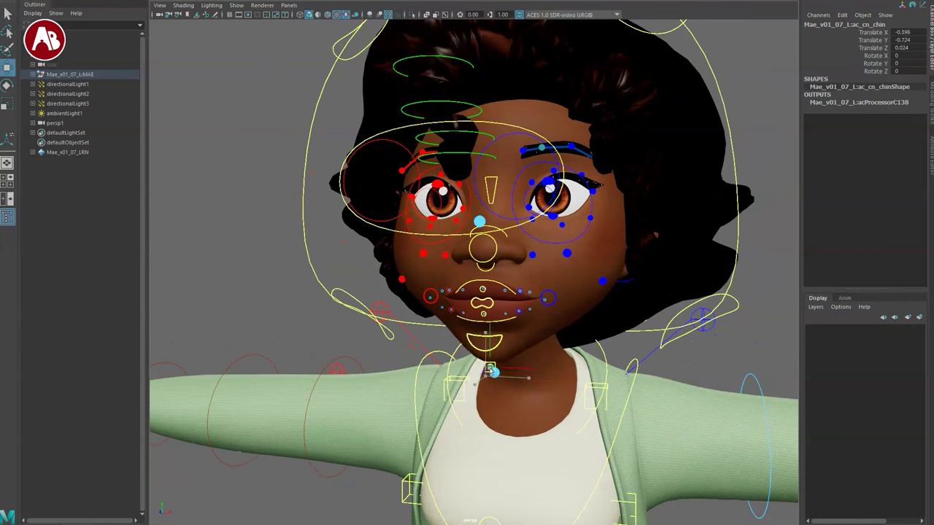
- Open the mouth by rotating the jaw control to about 18.8 in X and frame the lips
left_click(475, 354)
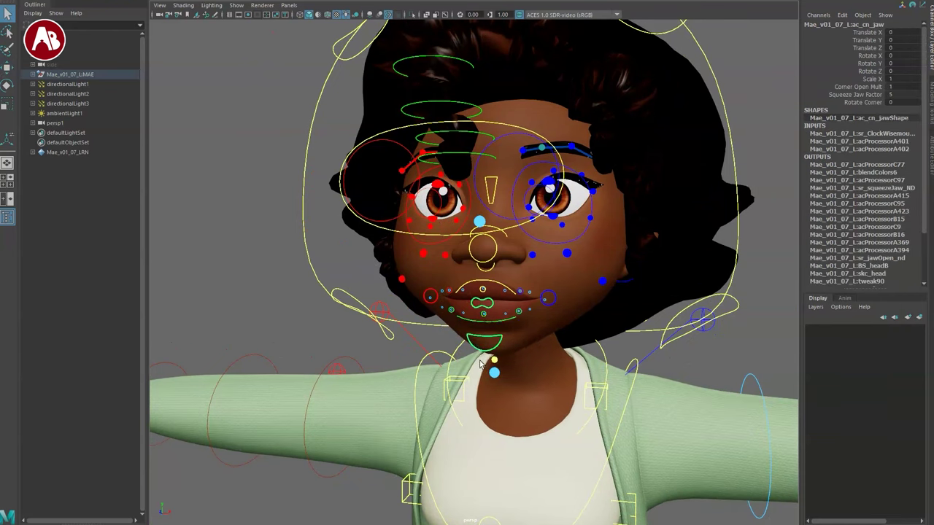
left_click_drag(503, 294, 497, 317)
key("q")
right_click_drag(497, 317, 536, 398, "alt")
mouse_move(537, 398)
left_mouse_down("alt")
mouse_move(554, 406)
mouse_move(504, 373)
mouse_move(520, 400)
left_mouse_up("alt")
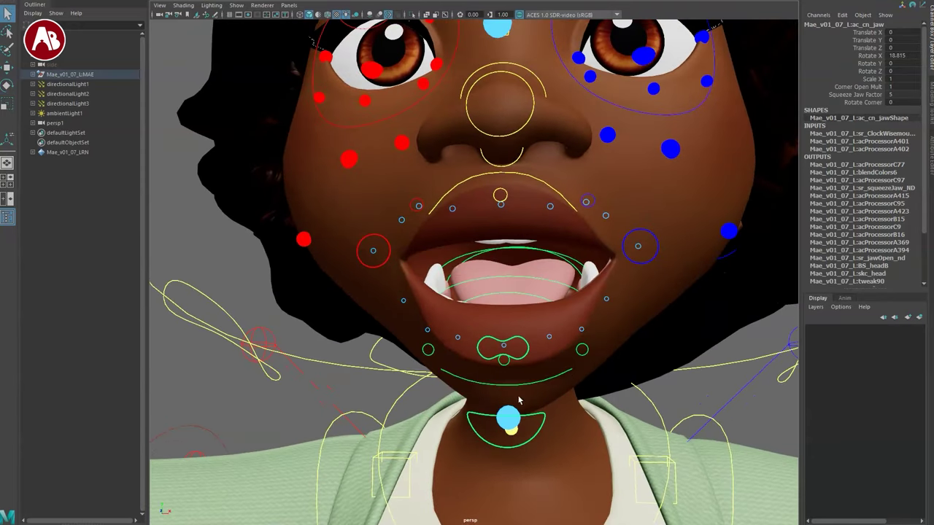
- Try pulling the left and right lower lip controls outward, undoing each move
left_click(584, 354)
key("w")
left_click_drag(583, 352, 616, 373)
key("ctrl+z")
left_click_drag(430, 351, 397, 361)
key("ctrl+z")
- Try raising the center local lower lip control about 0.2 in Y and lowering the right local lip control, and undo
left_click(507, 353)
left_click_drag(507, 352, 509, 334)
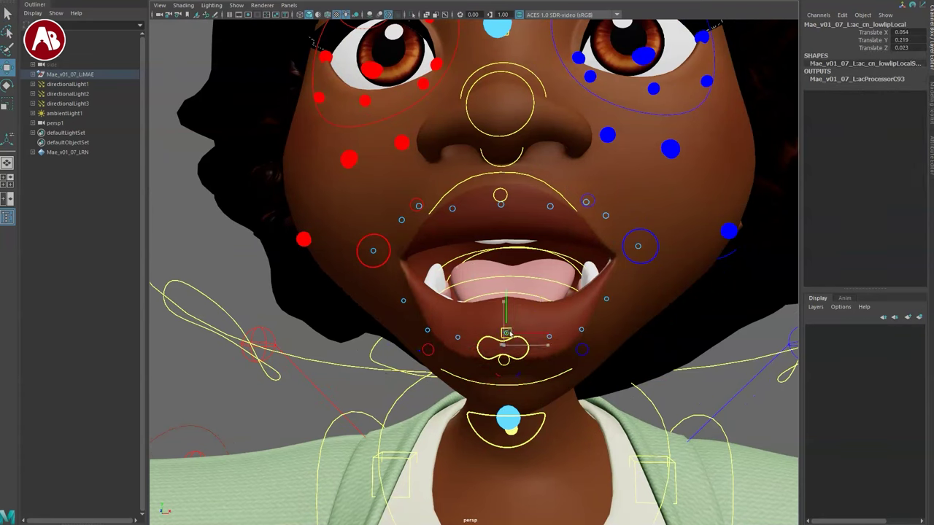
left_click(402, 305)
left_click(403, 300)
left_click_drag(404, 300, 407, 321)
key("ctrl+z")
- Pull the right mouth corner control outward and up by about 1.2 in X and 0.7 in Y
left_click(360, 259)
left_click_drag(392, 256, 344, 239)
key("q")
left_click_drag(500, 274, 514, 306, "alt")
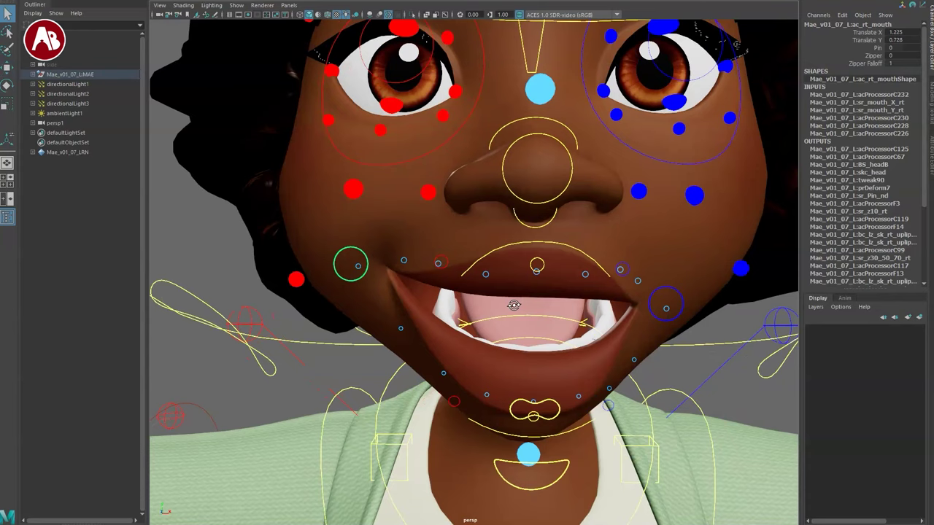
- Move the right upper lip control about 0.35 in X and 0.76 in Y, and its outer local control about 0.5 in X
left_click(440, 263)
left_click_drag(441, 264, 409, 252)
key("q")
left_click(431, 250)
key("w")
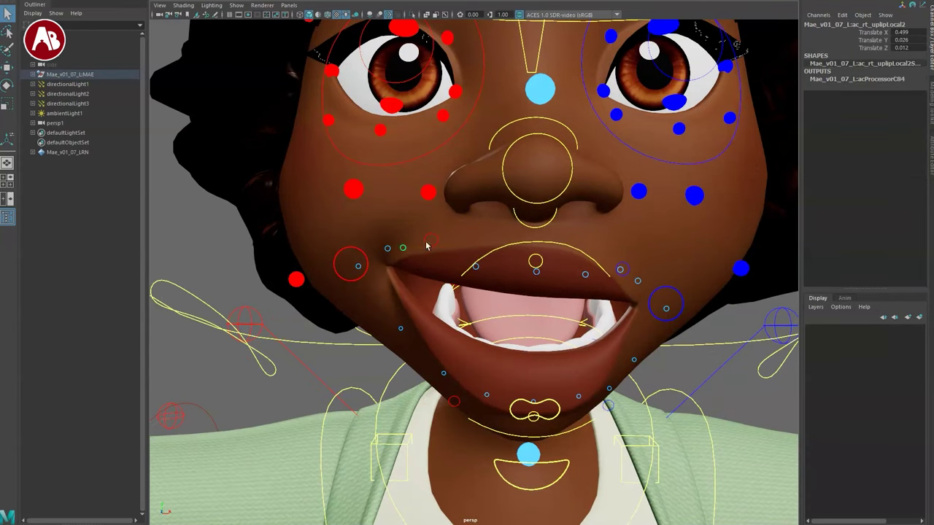
- Try rotating the right upper lip control, and undo all the mouth corner and upper lip edits
left_click(429, 244)
key("e")
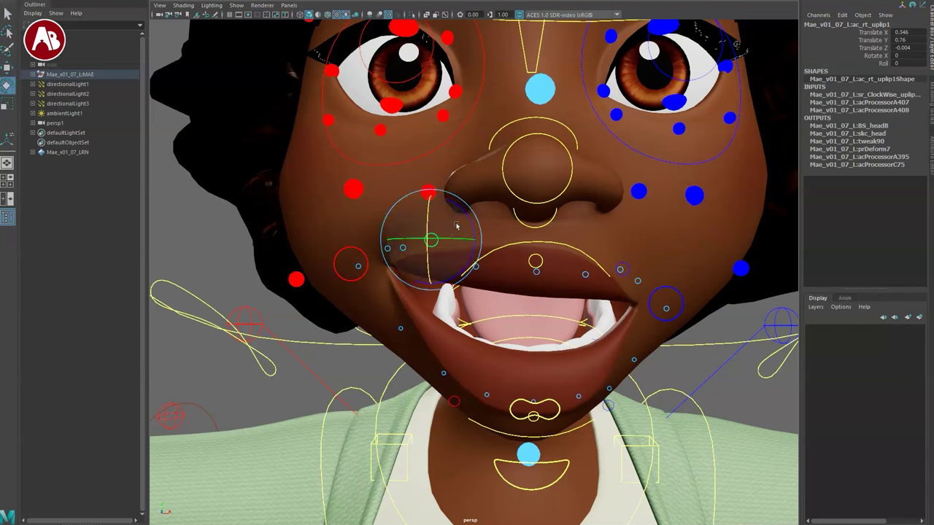
left_click_drag(429, 255, 427, 233)
key("ctrl+z")
key("ctrl+z")
key("ctrl+z")
key("ctrl+z")
key("ctrl+z")
key("ctrl+z")
key("ctrl+z")
key("ctrl+z")
key("q")
- Select the upper lip controls together, try rotating them about 51.4 in X, and undo the rotation
left_click(454, 274)
left_click_drag(587, 303, 557, 302, "alt")
left_click(453, 279, "shift")
key("ctrl+z")
left_click(449, 279, "shift")
middle_click_drag(449, 279, 552, 278, "alt")
key("e")
left_click_drag(372, 300, 403, 319)
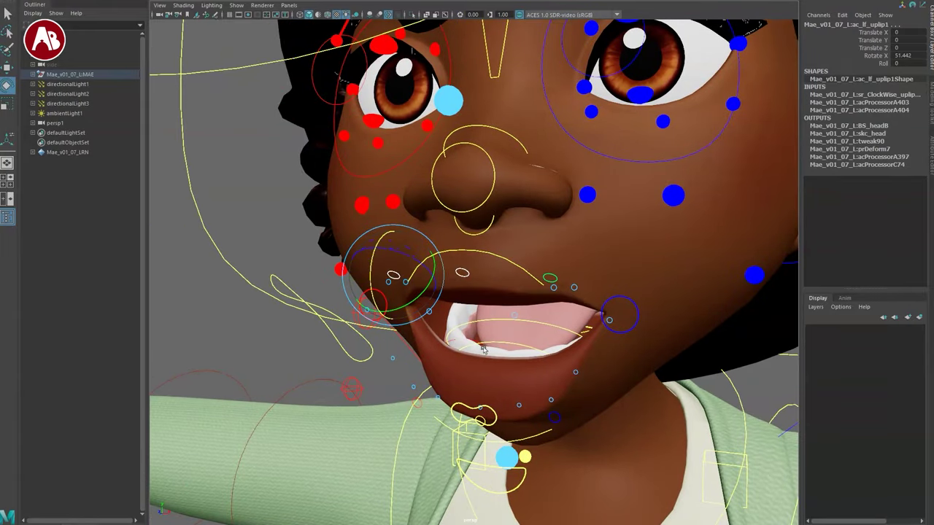
left_click_drag(483, 350, 542, 348, "alt")
key("ctrl+z")
key("ctrl+z")
- Try scrubbing an attribute of the selected upper lip controls and undo back to an empty selection
middle_click_drag(490, 310, 463, 359, "alt")
key("q")
middle_click_drag(508, 242, 577, 288)
key("ctrl+z")
key("ctrl+z")
key("ctrl+z")
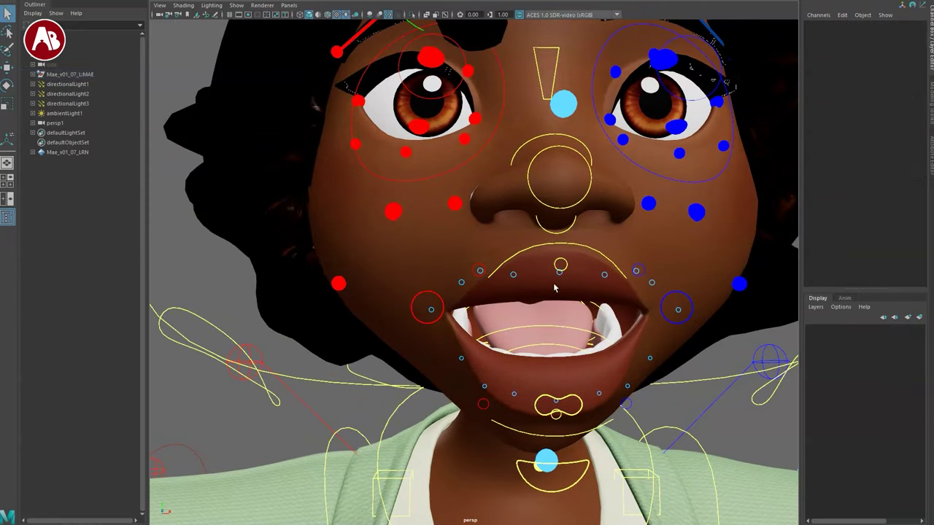
- Select the main upper lip control, try scrubbing one of its attributes, and undo the change
left_click(561, 269)
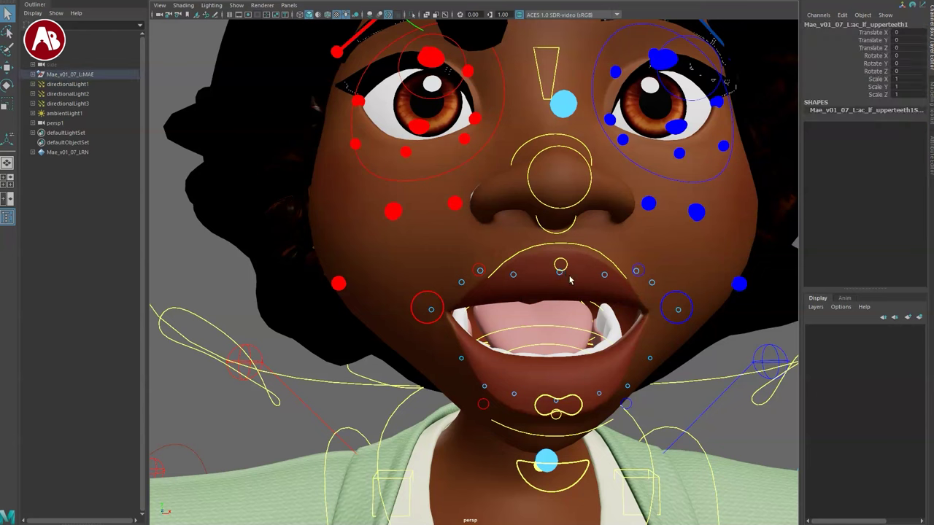
left_click(543, 315)
left_click(531, 249)
left_click_drag(517, 310, 568, 337, "alt")
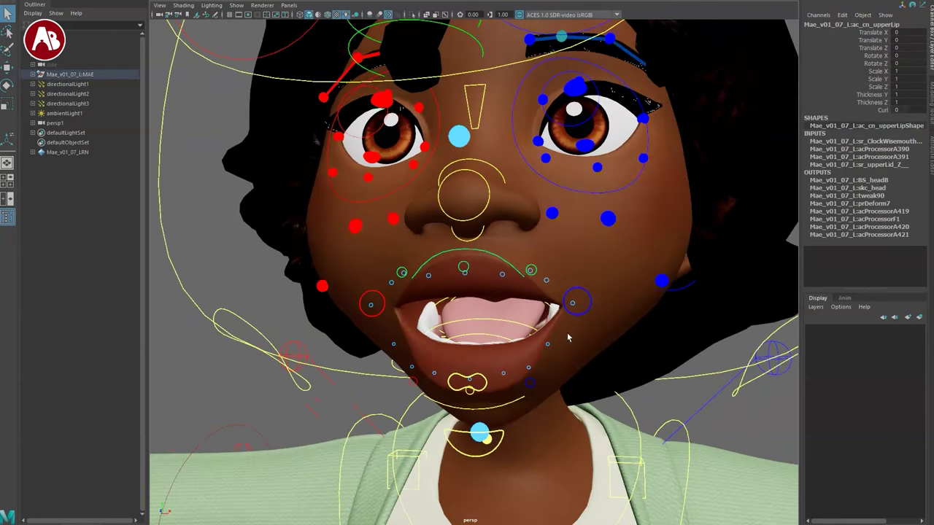
middle_click_drag(601, 195, 632, 232)
key("ctrl+z")
- Try changing the main upper lip control's Thickness Z and Thickness Y, undoing the changes
left_click(828, 103)
middle_click_drag(688, 182, 728, 210)
key("ctrl+z")
left_click(849, 97)
key("ctrl+z")
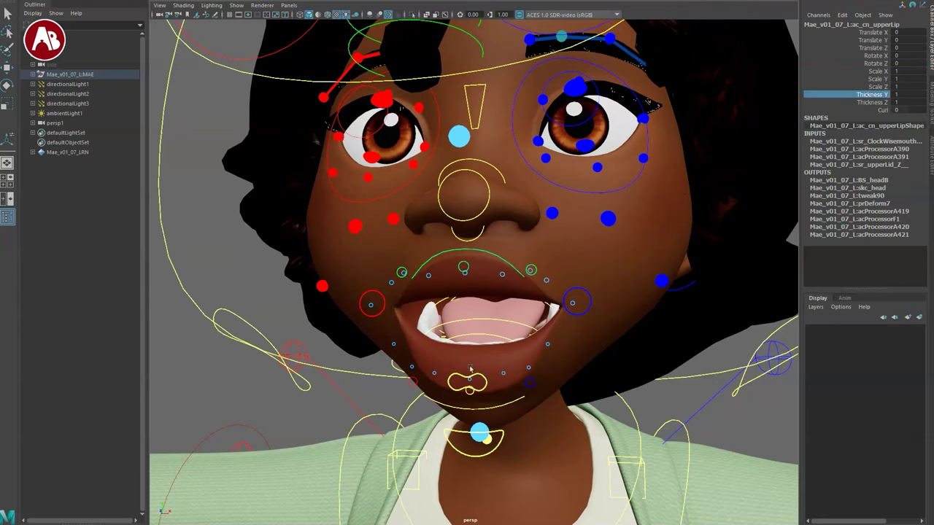
- Rotate the first tongue control about -20.6, -17.7 and -2.4 in X, Y and Z, checking it in wireframe and lit display
left_click_drag(469, 383, 502, 386, "alt")
middle_click_drag(502, 386, 450, 323, "alt")
right_click_drag(450, 324, 517, 382, "alt")
left_click_drag(516, 381, 510, 372, "alt")
left_click_drag(402, 337, 421, 366, "alt")
mouse_move(464, 289)
left_mouse_down("alt")
mouse_move(446, 277)
mouse_move(449, 247)
mouse_move(476, 294)
left_mouse_up("alt")
left_click(439, 243)
left_click(425, 235)
key("e")
key("q")
key("4")
left_click_drag(496, 338, 473, 346, "alt")
key("7")
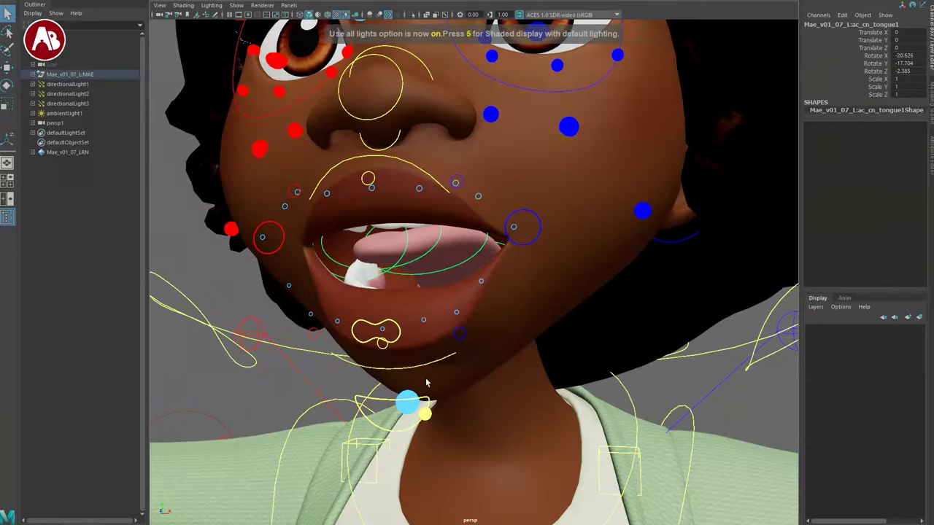
left_click_drag(429, 381, 452, 361, "alt")
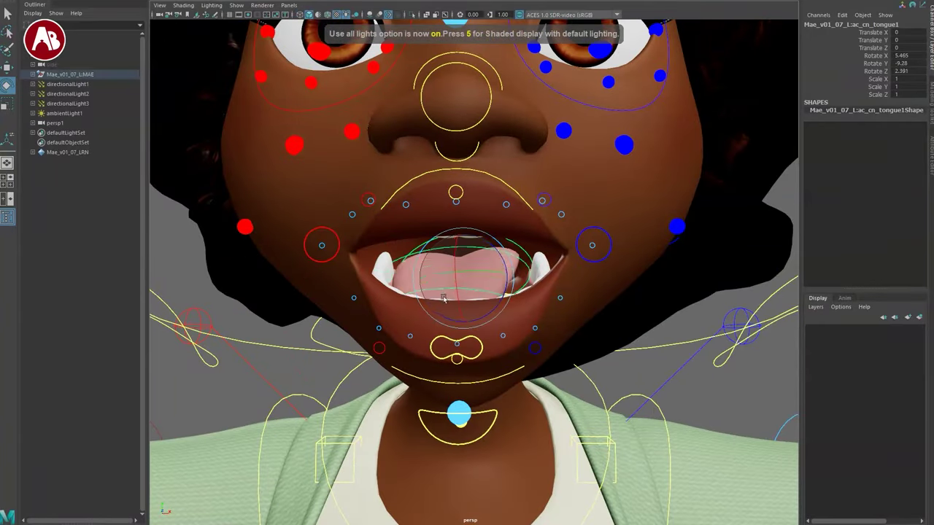
- Select the jaw control below the lower lip and rotate it further to open the mouth wider
left_click(445, 380)
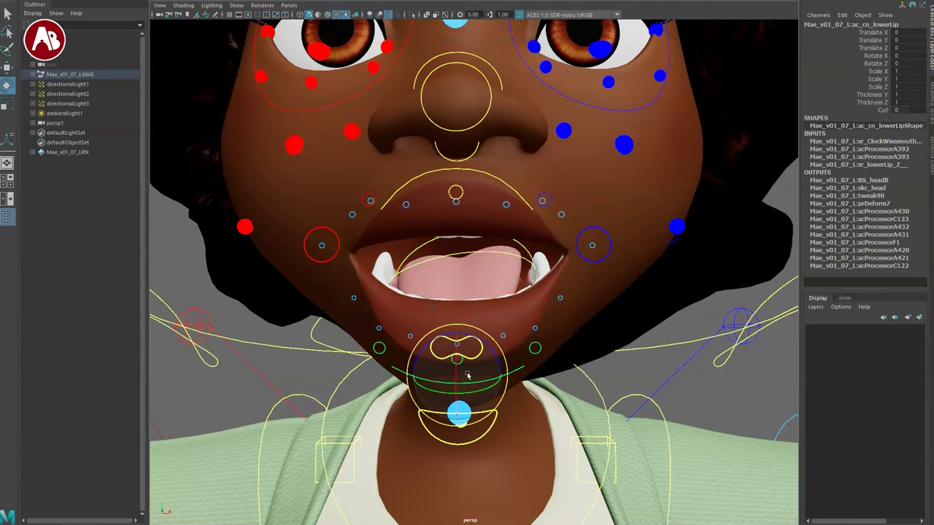
left_click(465, 447)
left_click(489, 420)
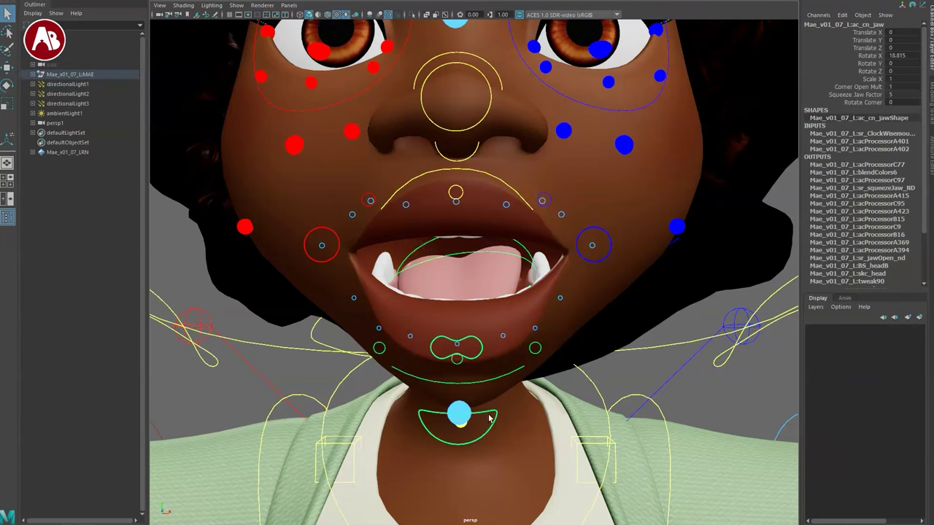
left_click_drag(485, 255, 476, 276)
key("q")
left_click_drag(487, 333, 500, 365, "alt")
- Select the left lower teeth control inside the mouth, try moving it, and undo the move
key("bracketleft")
left_click(496, 398)
key("w")
key("ctrl+z")
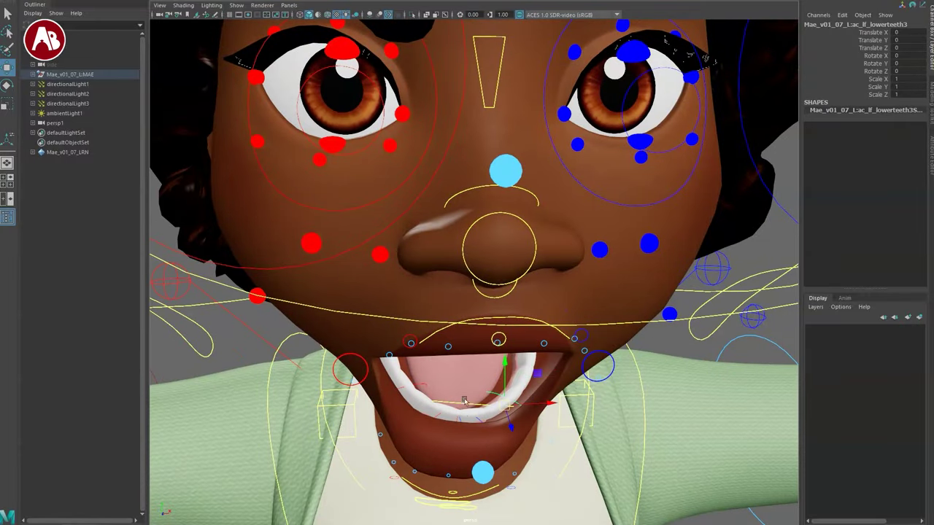
- Find the center lower teeth control in wireframe, and try raising the lower teeth and lowering the upper teeth
key("4")
mouse_move(490, 428)
left_mouse_down("alt")
mouse_move(453, 394)
mouse_move(458, 332)
mouse_move(462, 343)
left_mouse_up("alt")
left_click(440, 331)
key("7")
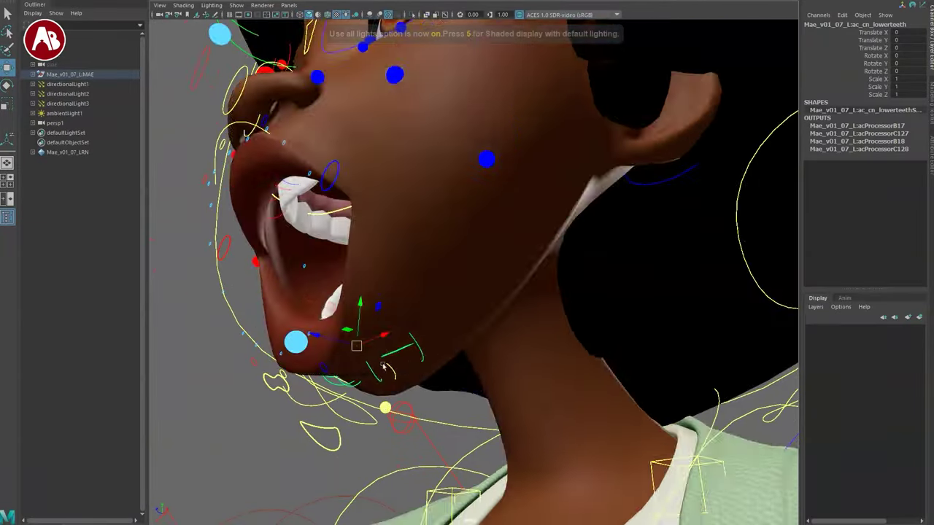
left_click_drag(385, 367, 440, 366, "alt")
mouse_move(439, 320)
left_mouse_down()
mouse_move(447, 254)
mouse_move(448, 269)
left_mouse_up()
left_click(457, 168)
left_click_drag(465, 120, 455, 163)
- Undo the teeth and jaw edits back to an earlier rotation of the first tongue control
key("ctrl+z")
key("ctrl+z")
key("ctrl+z")
key("ctrl+z")
key("ctrl+z")
key("ctrl+z")
key("ctrl+z")
key("ctrl+z")
key("ctrl+z")
key("ctrl+z")
key("ctrl+z")
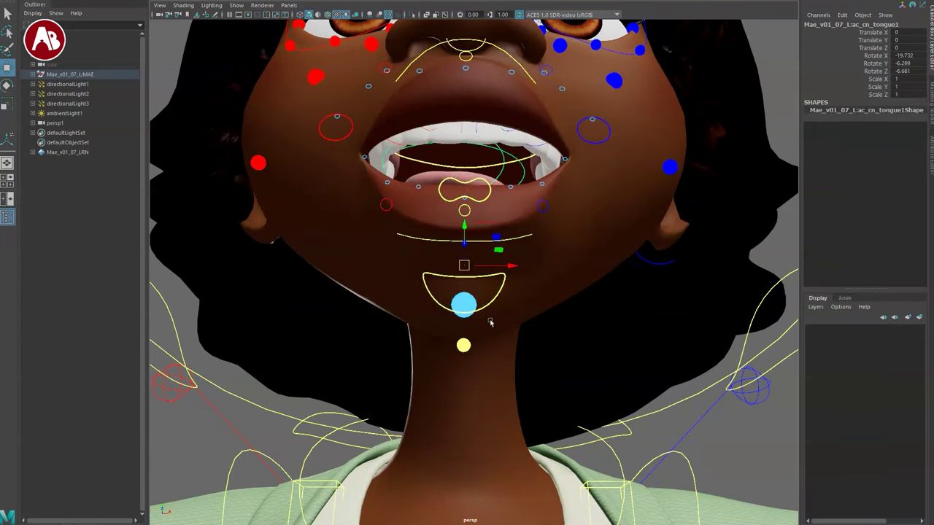
- Select the upper lip control, try rotating it with the curve controls hidden, and undo the rotation
middle_click_drag(432, 324, 428, 386, "alt")
left_click_drag(428, 385, 456, 382, "alt")
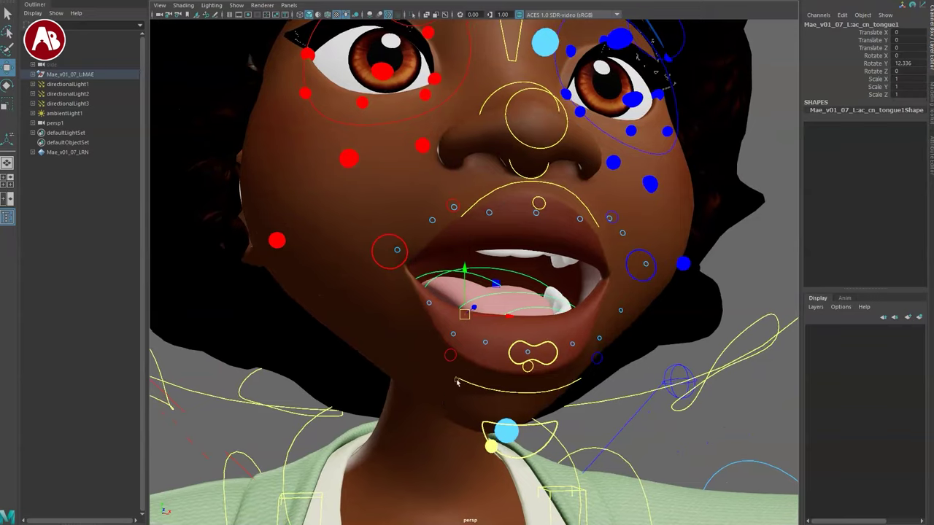
left_click(482, 198)
left_click(482, 199)
left_click_drag(508, 283, 522, 272, "alt")
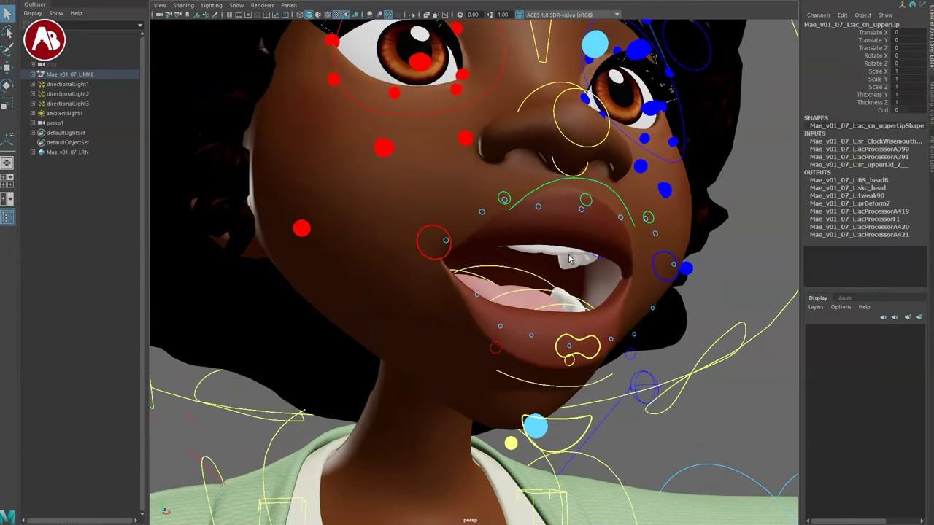
key("alt+1")
key("e")
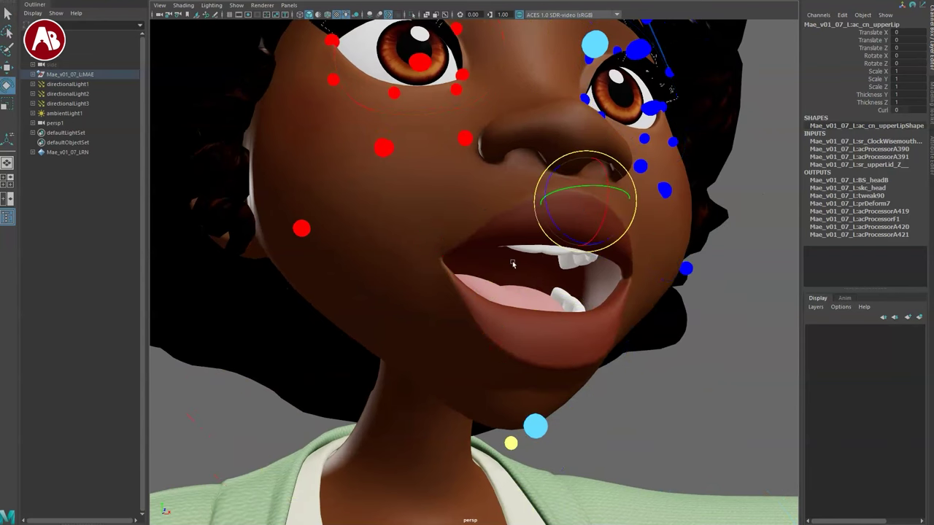
left_click_drag(561, 213, 559, 216)
key("ctrl+z")
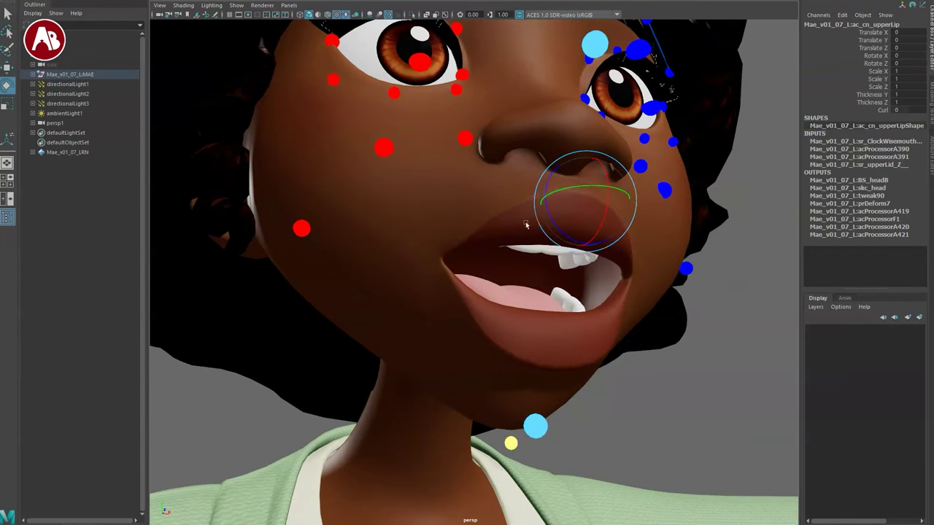
- Select the upper teeth control in wireframe, return to the lit view, and try rotating and moving the upper teeth
key("4")
key("alt+1")
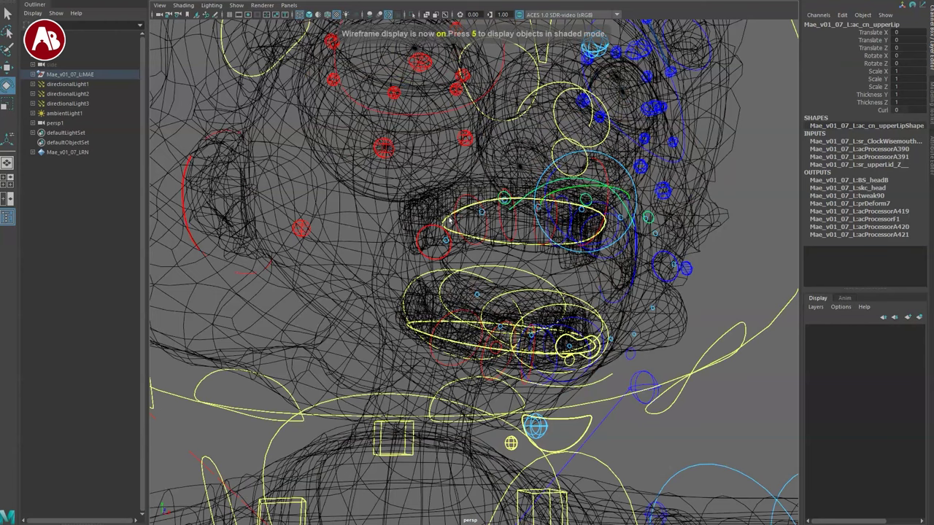
left_click(449, 221)
key("alt+1")
key("6")
key("7")
mouse_move(555, 240)
left_mouse_down()
mouse_move(550, 249)
mouse_move(544, 234)
left_mouse_up()
key("w")
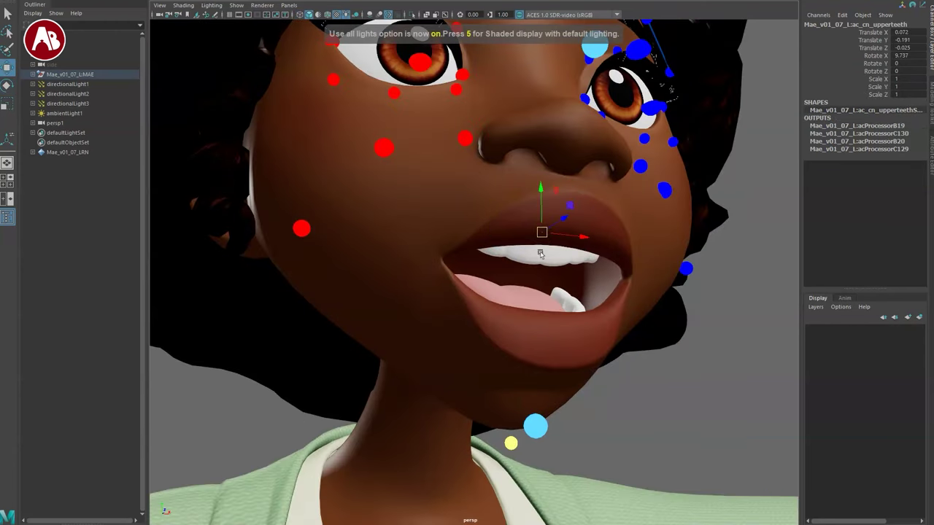
- Undo the upper teeth edits back to the view with no control selected
key("q")
key("ctrl+z")
key("ctrl+z")
key("ctrl+z")
key("ctrl+z")
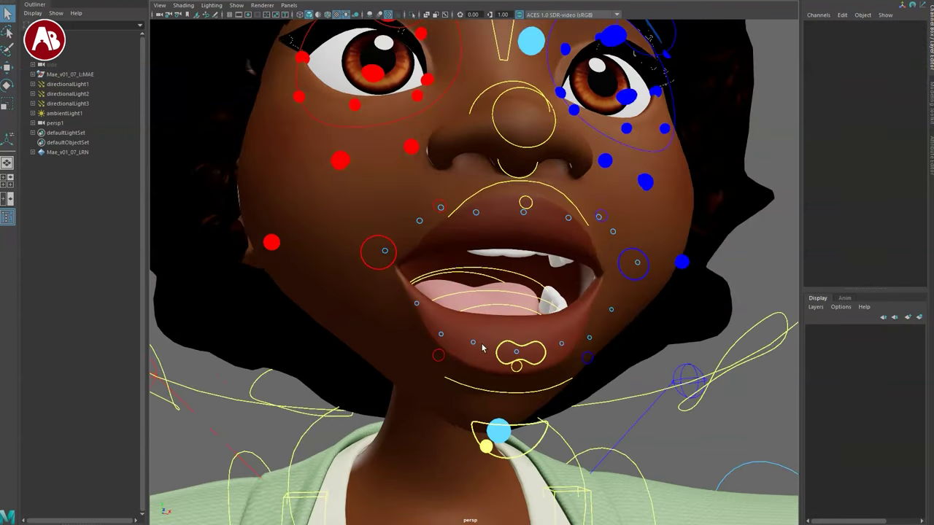
- Try moving the nose bottom control and the left nostril control, undoing each move
left_click_drag(467, 386, 447, 351, "alt")
left_click(479, 268)
left_click_drag(485, 288, 478, 267, "alt")
key("w")
key("ctrl+z")
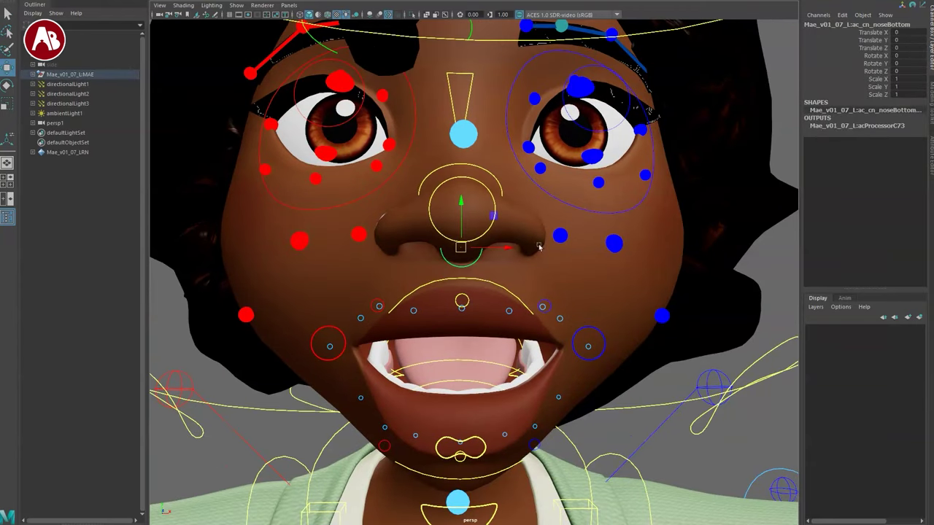
left_click(559, 237)
mouse_move(560, 235)
left_mouse_down()
mouse_move(563, 267)
mouse_move(559, 244)
left_mouse_up()
key("ctrl+z")
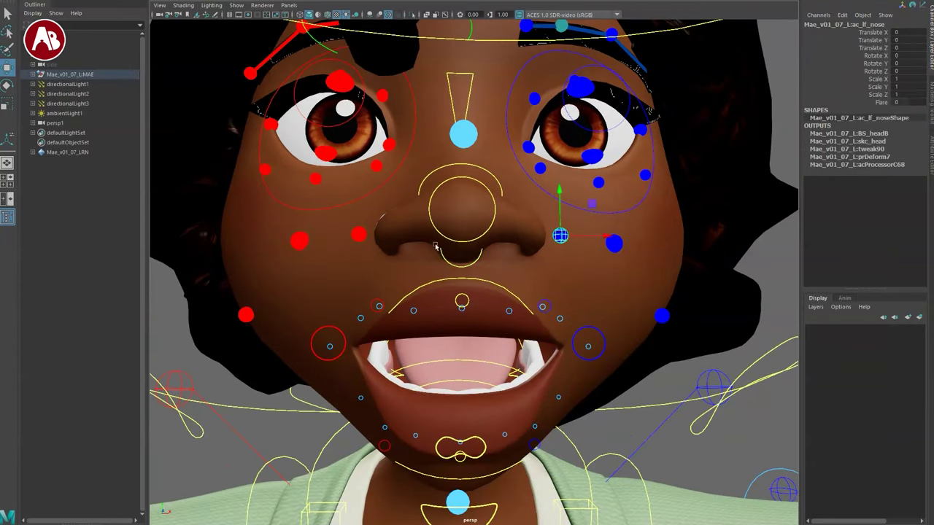
- Try moving the nose bottom control again and adjusting the nose tip control with Move and Scale, undoing the edits
left_click(440, 247)
left_click_drag(460, 247, 467, 261)
key("ctrl+z")
left_click(436, 230)
left_click_drag(462, 210, 424, 279)
left_click_drag(473, 300, 649, 315, "alt")
key("r")
left_click_drag(402, 269, 463, 285)
key("ctrl+z")
key("q")
key("ctrl+z")
left_click(436, 302)
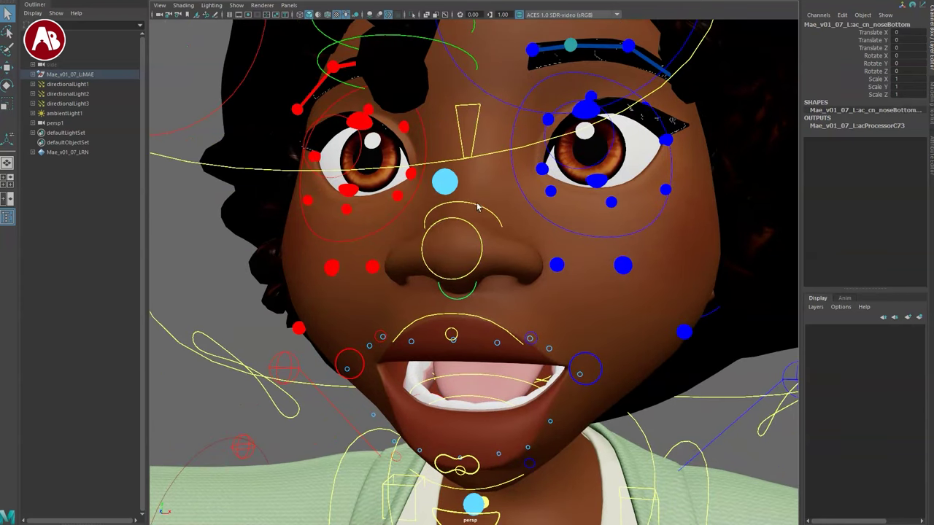
- Try rotating the nose bridge and nose base controls, undoing each change
left_click_drag(461, 250, 469, 169, "alt")
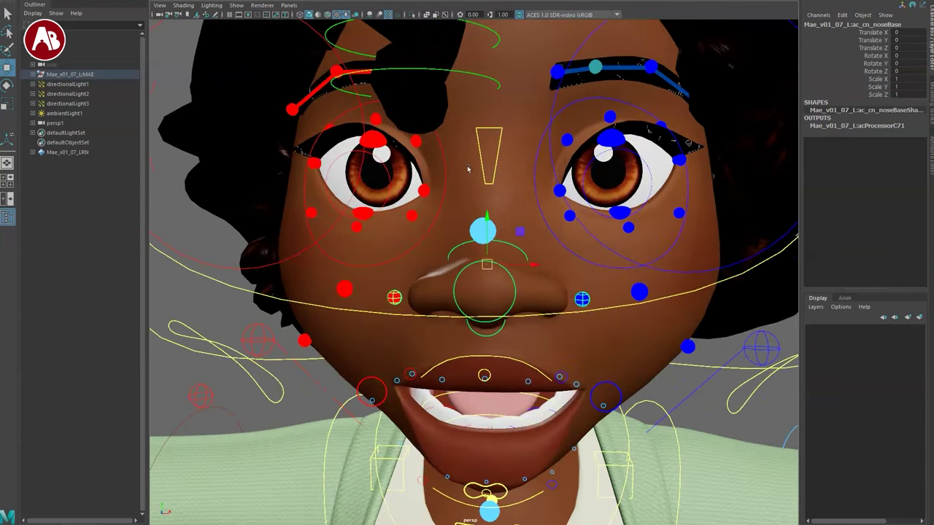
left_click_drag(531, 204, 525, 216)
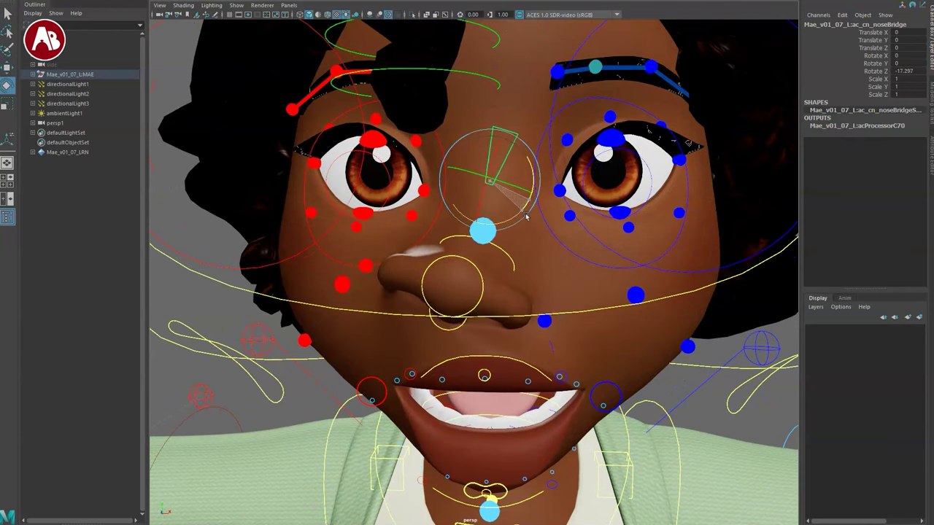
key("ctrl+z")
left_click(509, 292)
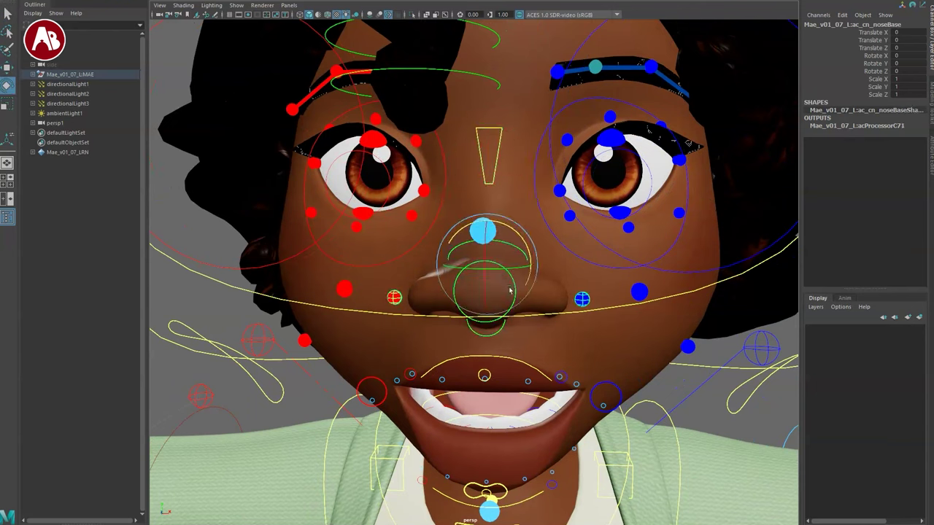
left_click_drag(521, 235, 450, 279)
key("w")
key("ctrl+z")
key("ctrl+z")
left_click(487, 180)
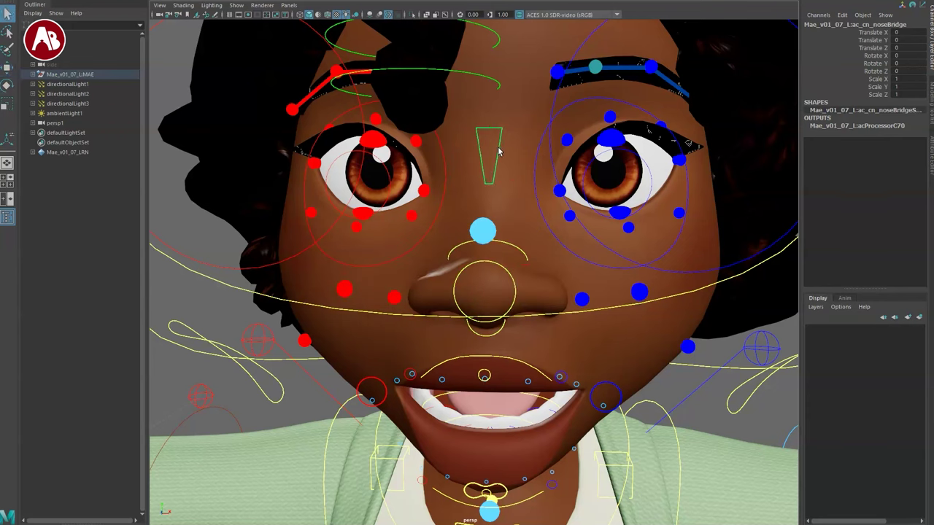
left_click_drag(510, 224, 523, 247)
key("ctrl+z")
key("q")
- Select the middle head control, try moving it from a side view, and undo the move
left_click(540, 317)
middle_click_drag(539, 327, 562, 346, "alt")
scroll(561, 346, "down", 5)
left_click_drag(561, 346, 387, 321, "alt")
key("w")
left_click_drag(383, 259, 377, 296)
key("ctrl+z")
left_click_drag(359, 287, 489, 354, "alt")
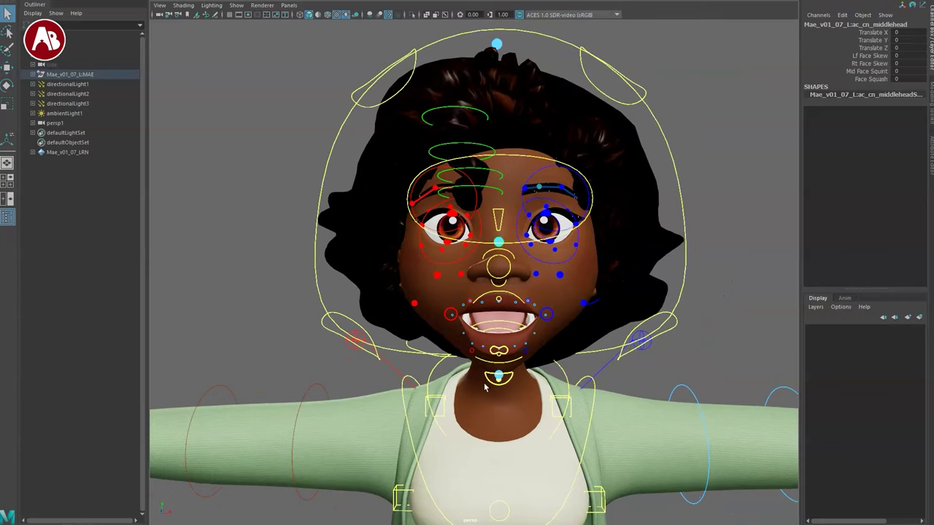
- Select the right squint control on the cheek, try moving it up and outward, and undo the move
right_click_drag(413, 328, 539, 451, "alt")
middle_click_drag(538, 451, 519, 455, "alt")
left_click(375, 283)
key("w")
left_click_drag(374, 283, 345, 252)
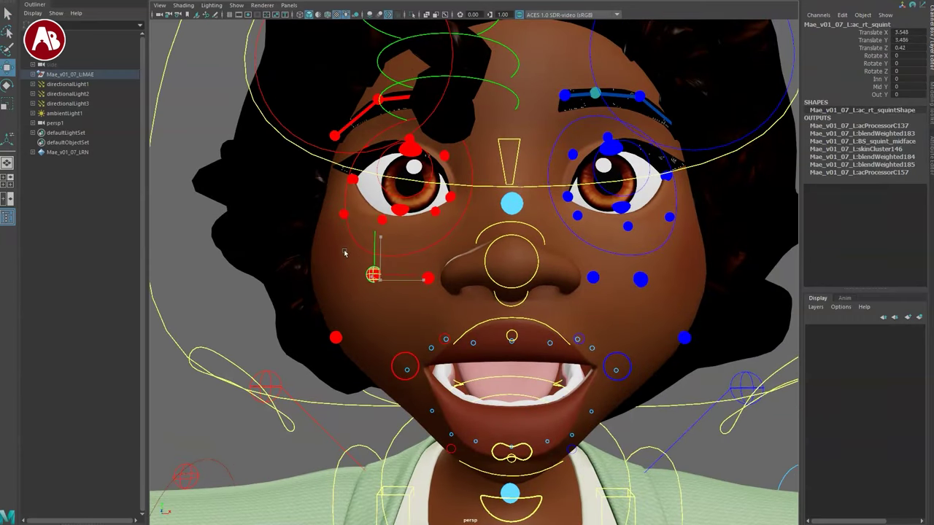
key("ctrl+z")
key("ctrl+z")
- Try moving the right outer cheek control and adjusting one of its channel attributes, undoing both changes
left_click(333, 341)
left_click_drag(335, 339, 306, 334)
key("ctrl+z")
left_click(873, 56)
middle_click_drag(531, 222, 551, 223)
key("ctrl+z")
- Raise the left squint control slightly, and inspect the left nostril and outer cheek controls
middle_click_drag(508, 296, 448, 312, "alt")
right_click_drag(448, 312, 567, 307, "alt")
key("q")
left_click_drag(573, 258, 574, 275, "alt")
left_click(618, 315)
key("w")
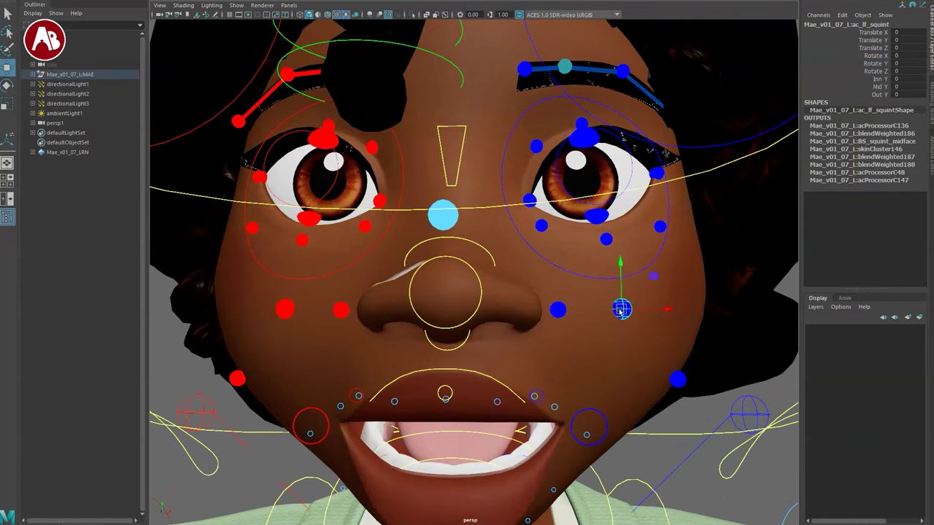
left_click_drag(620, 310, 601, 261)
left_click(558, 310)
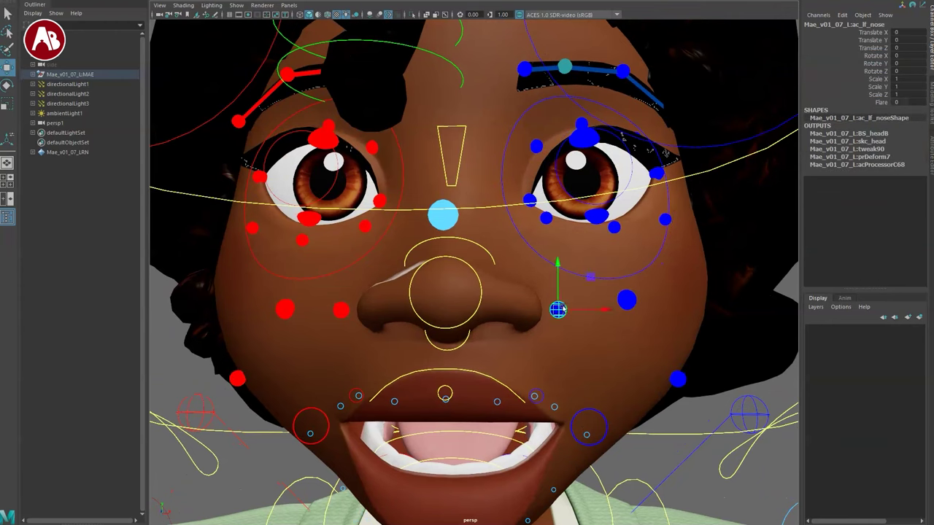
left_click(678, 379)
key("q")
- Select the second left lower eye socket control, try moving it around, and undo the move
left_click_drag(595, 262, 600, 292, "alt")
left_click(620, 266)
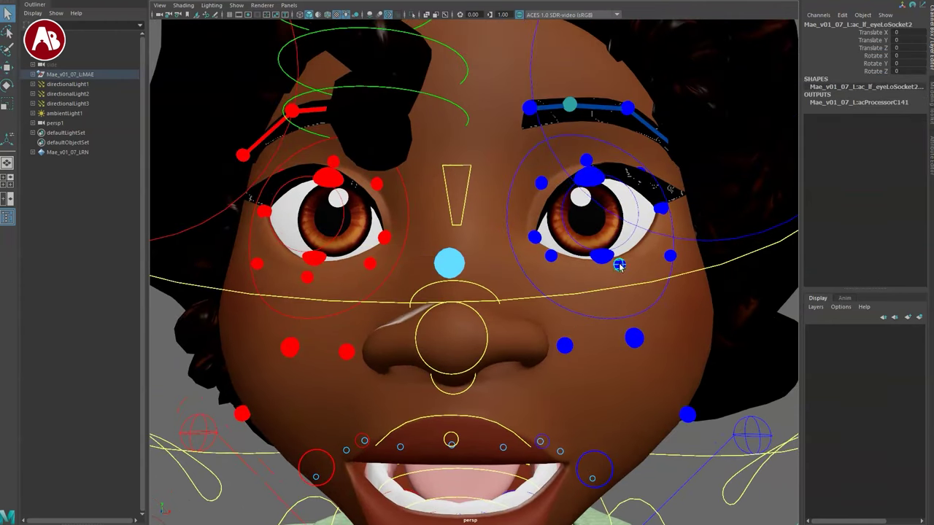
middle_click_drag(613, 330, 648, 214)
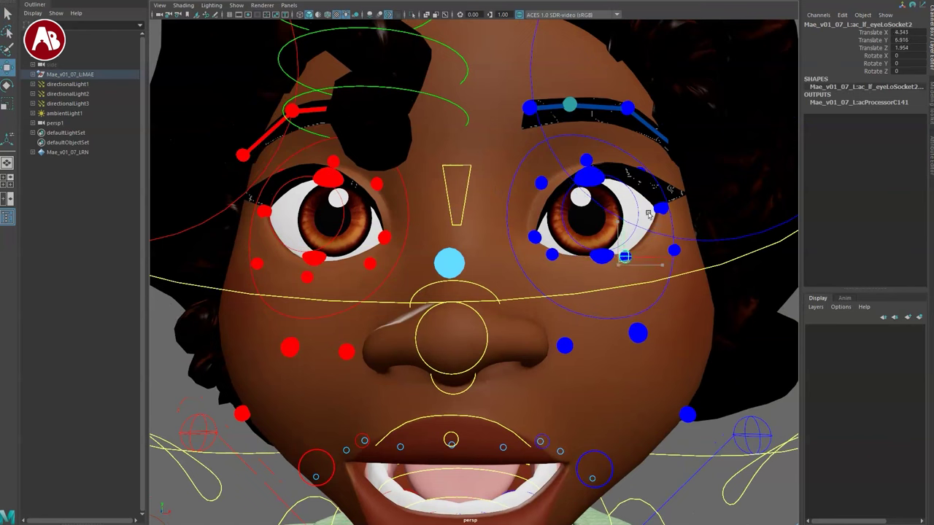
mouse_move(632, 251)
middle_mouse_down()
mouse_move(637, 245)
mouse_move(623, 257)
middle_mouse_up()
key("ctrl+z")
key("q")
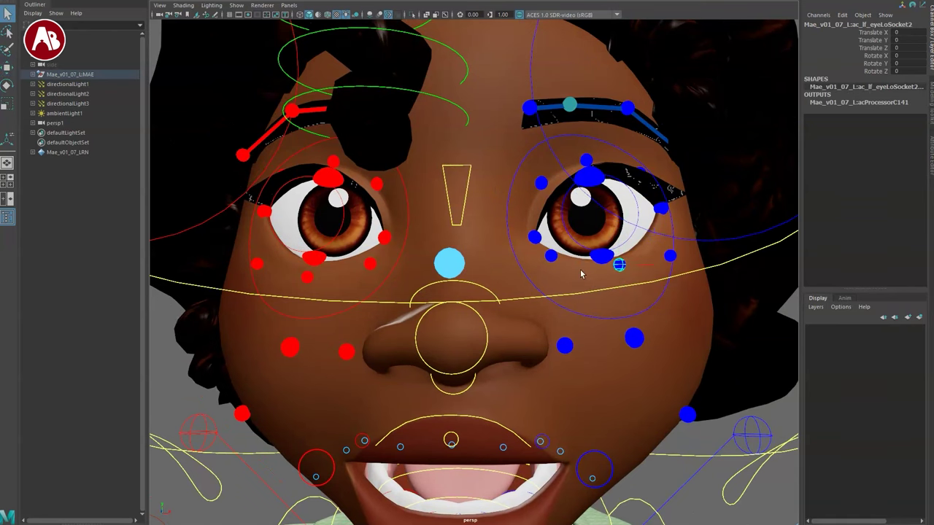
- Raise the left lower eyelid control to narrow the eye
left_click(596, 258)
key("e")
key("w")
left_click_drag(602, 232, 603, 219)
middle_click_drag(603, 221, 604, 217)
- Select the inner left lower socket control, then try moving the left inner eye corner control and undo it
left_click(550, 256)
key("w")
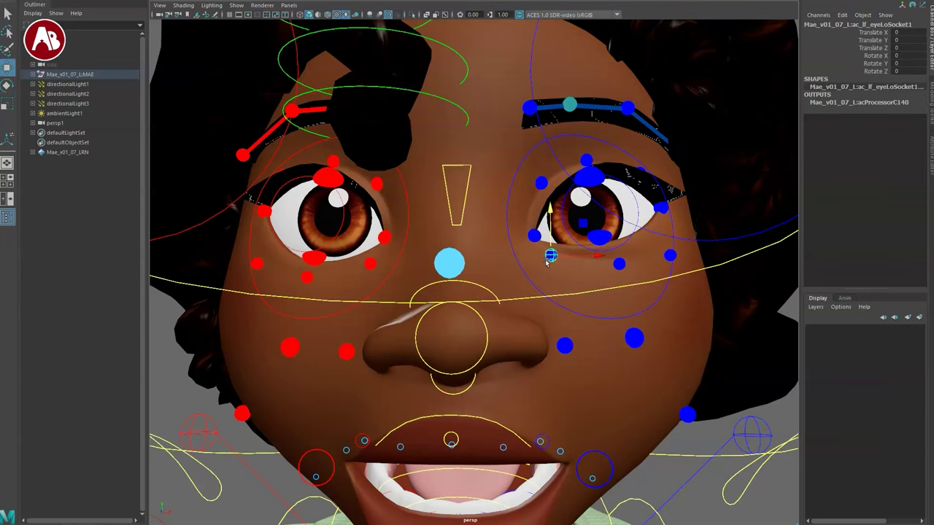
left_click(534, 235)
left_click_drag(534, 236, 508, 140)
key("ctrl+z")
- Raise the second left upper eye socket control to about X 0.398, Y 1.321, Z 0.238
left_click(541, 183)
key("w")
left_click_drag(583, 160, 607, 95)
left_click_drag(609, 245, 551, 335, "alt")
right_click_drag(551, 336, 549, 392, "alt")
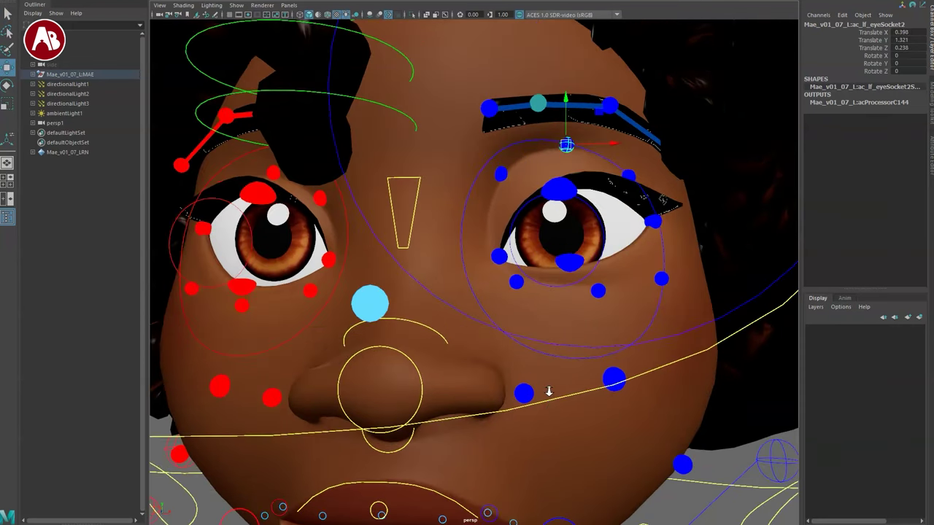
- Raise the outer left upper socket control slightly, and nudge the left outer eye corner control
left_click_drag(549, 391, 531, 428, "alt")
left_click(638, 196)
key("w")
left_click_drag(636, 198, 643, 179)
key("q")
left_click(665, 250)
key("w")
mouse_move(662, 249)
left_mouse_down()
mouse_move(678, 258)
mouse_move(672, 208)
mouse_move(664, 249)
left_mouse_up()
- Try moving the left upper eyelid control to Translate Y 0.877 and Translate X 0.516, and undo both changes
left_click(548, 234)
key("e")
key("w")
left_click_drag(551, 191, 555, 159)
middle_click_drag(555, 159, 627, 186)
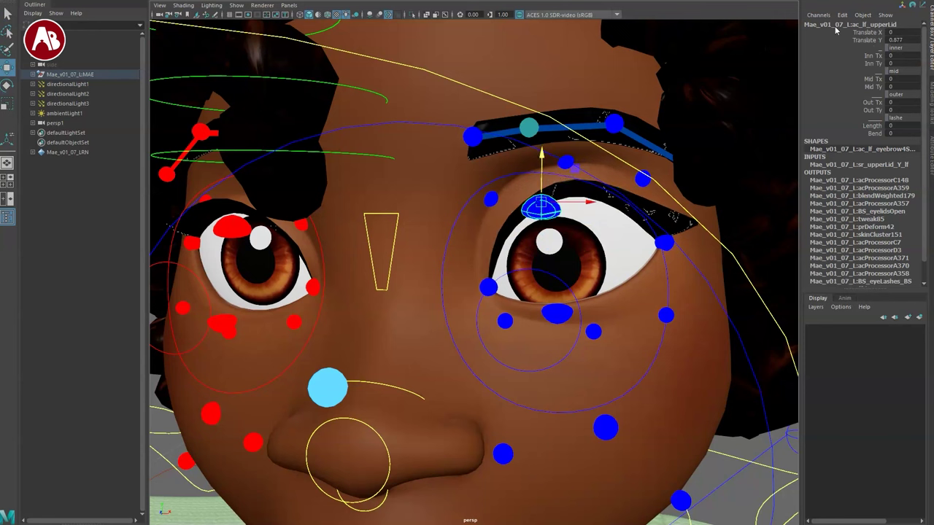
middle_click_drag(716, 171, 757, 198)
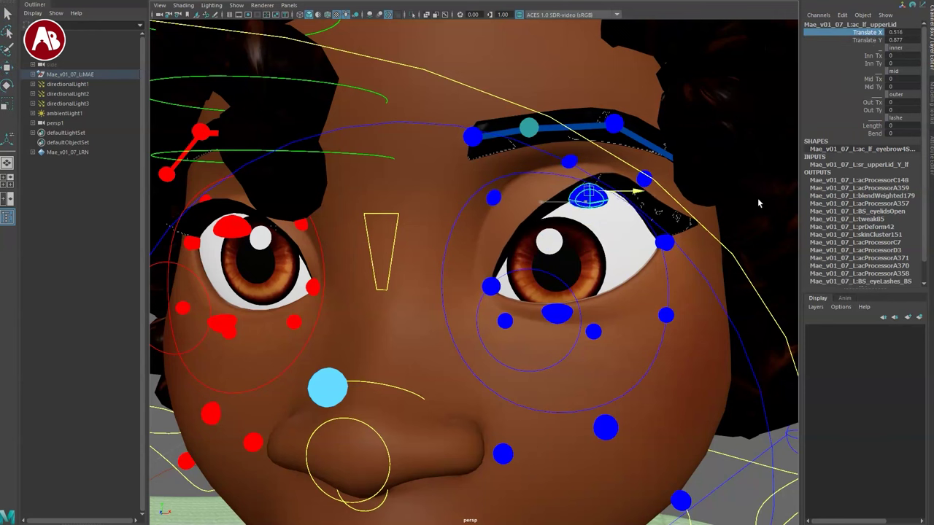
key("ctrl+z")
key("ctrl+z")
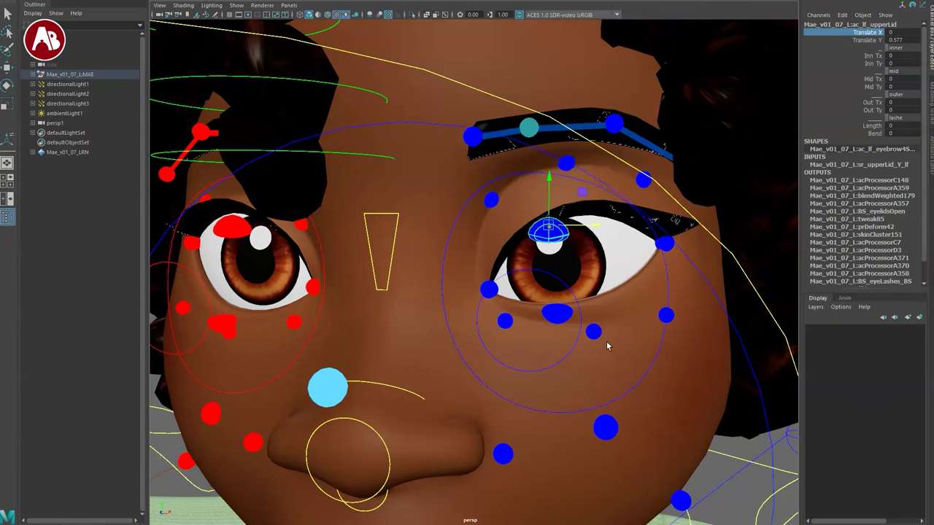
- Select the left eyeball control and try moving it up and outward to redirect the gaze
right_click_drag(606, 344, 595, 345, "alt")
left_click(560, 280)
left_click(551, 282)
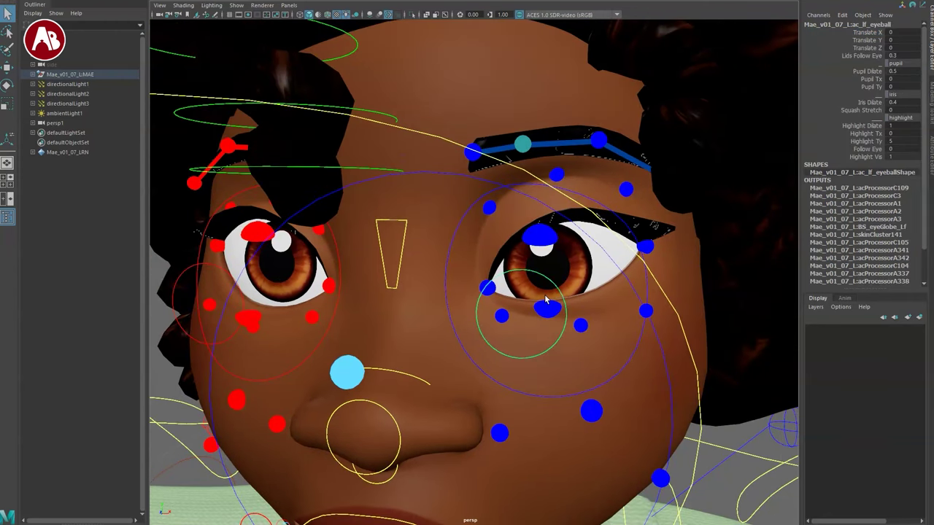
key("e")
key("w")
left_click_drag(521, 317, 597, 239)
- Try moving the left upper eyelid control outward over the iris, then inward to X -0.34, Y 0.642
left_click(538, 231)
key("w")
key("q")
left_click_drag(562, 307, 560, 272, "alt")
left_click_drag(570, 185, 561, 179)
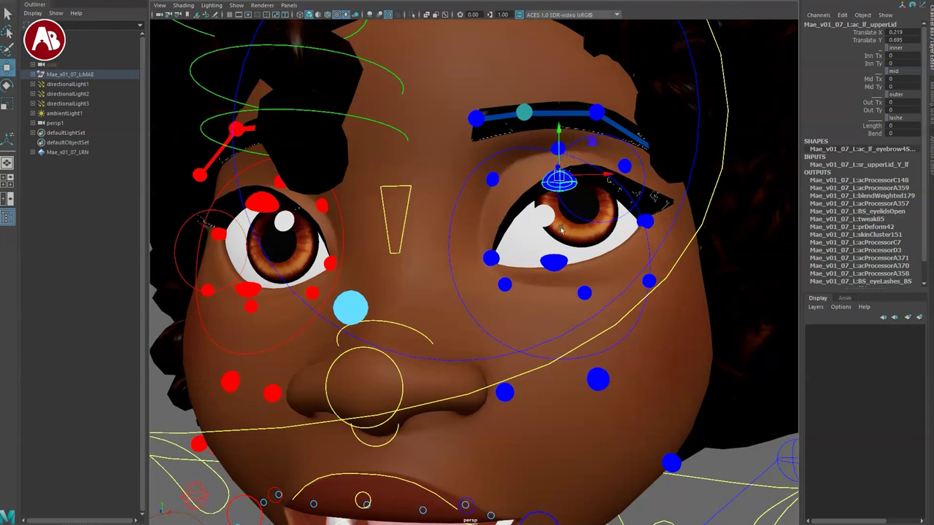
key("q")
key("w")
middle_click_drag(556, 188, 527, 206)
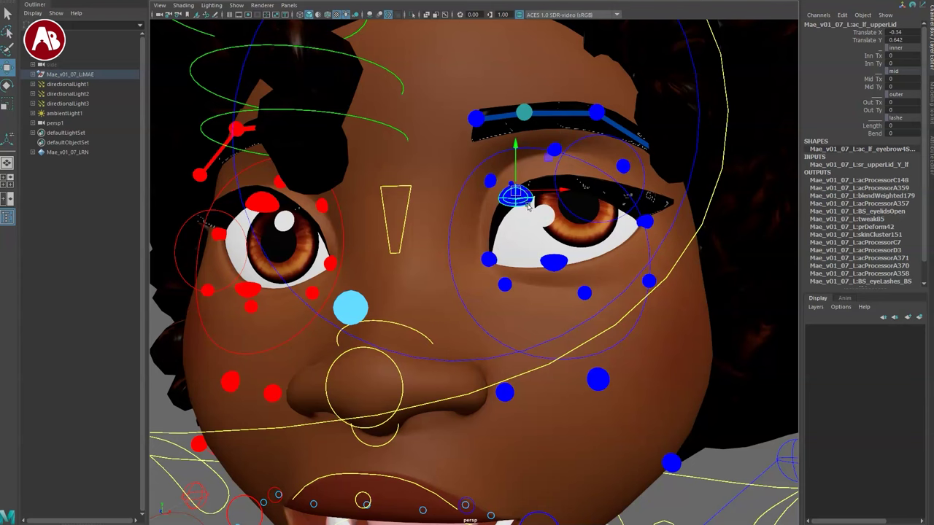
- Undo the left upper eyelid and eyeball moves
key("q")
key("ctrl+z")
key("ctrl+z")
key("ctrl+z")
key("ctrl+z")
key("ctrl+z")
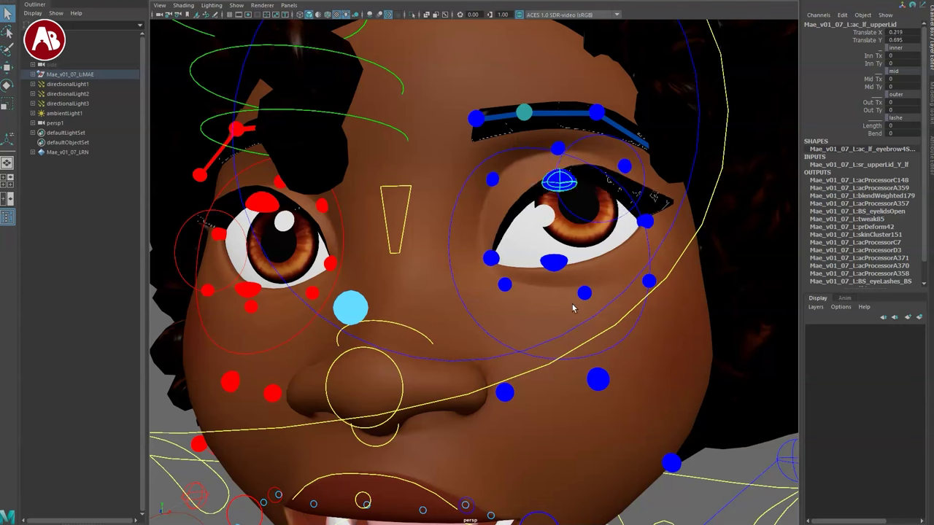
- Select the left upper eyelid control, try changing its inner Inn Tx and Inn Ty attributes, and undo the change
left_click_drag(535, 321, 590, 329, "alt")
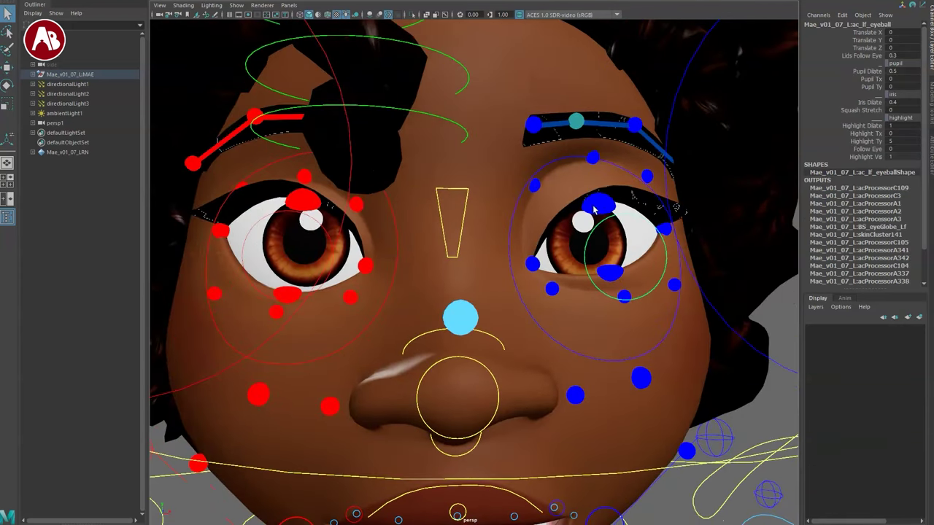
left_click(594, 207)
left_click(847, 57)
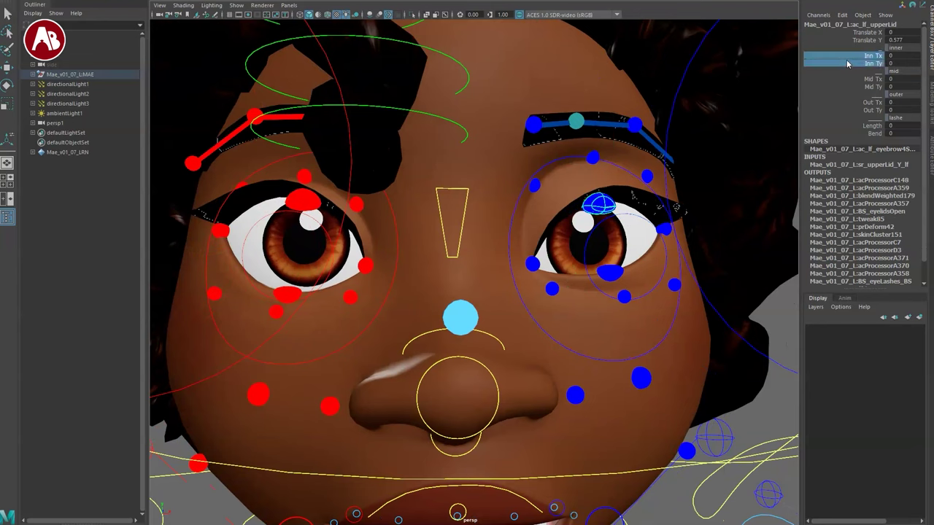
middle_click_drag(776, 117, 801, 110)
key("ctrl+z")
key("ctrl+z")
key("ctrl+z")
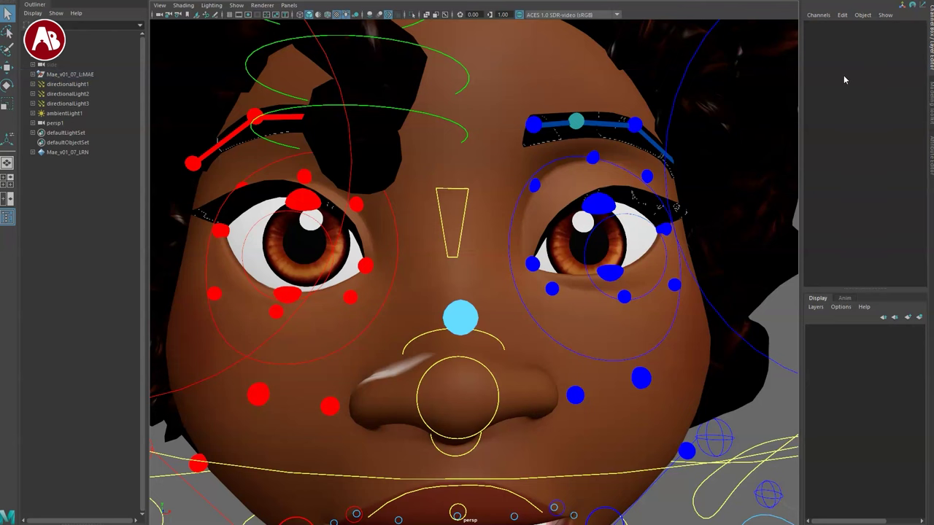
- Try the left upper eyelid's Out Ty and lash Length and Bend attributes, undoing the changes
left_click(598, 214)
middle_click_drag(723, 116, 766, 148)
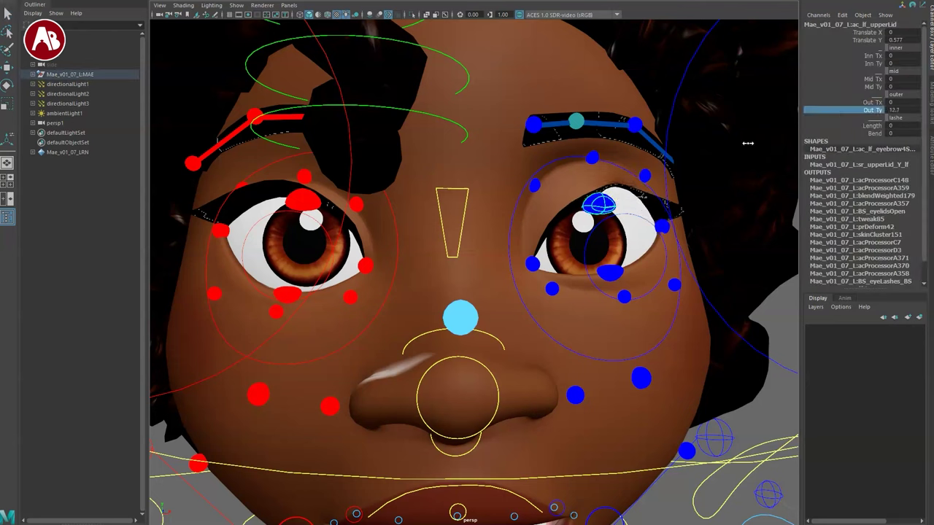
left_click(870, 127)
mouse_move(740, 145)
middle_mouse_down()
mouse_move(761, 156)
mouse_move(722, 136)
mouse_move(737, 152)
middle_mouse_up()
key("ctrl+z")
left_click(859, 135)
key("ctrl+z")
key("q")
left_click_drag(585, 252, 573, 261, "alt")
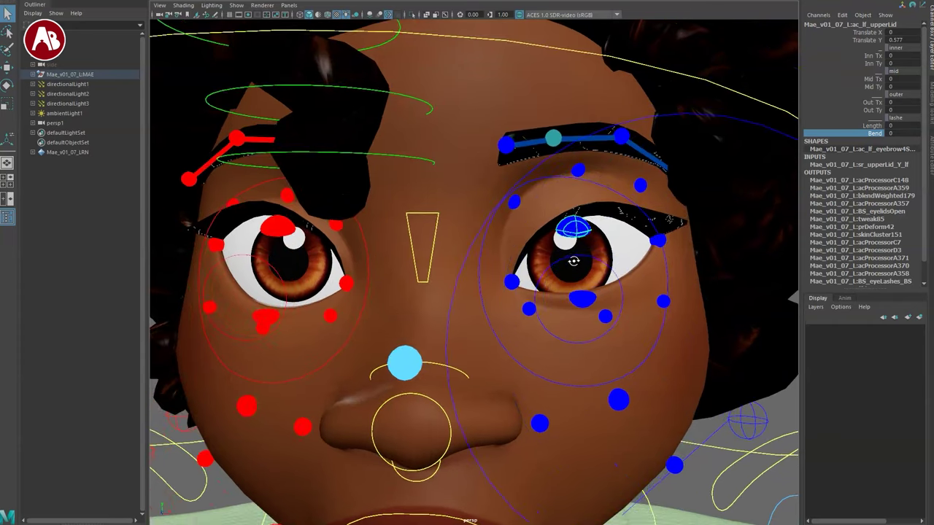
- Select the left eyeball control, try changing its Lids Follow Eye attribute, and undo the change
left_click(591, 259)
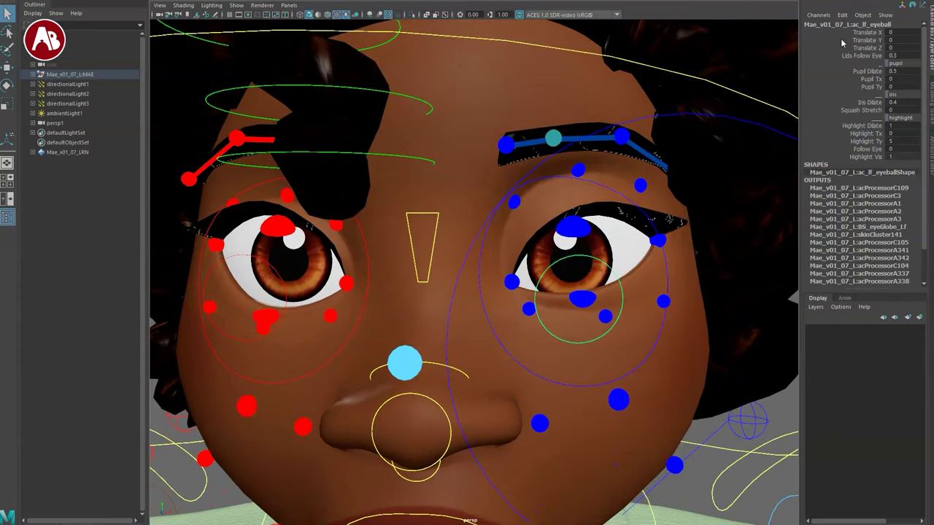
left_click_drag(837, 56, 833, 64)
middle_click_drag(660, 94, 683, 104)
key("ctrl+z")
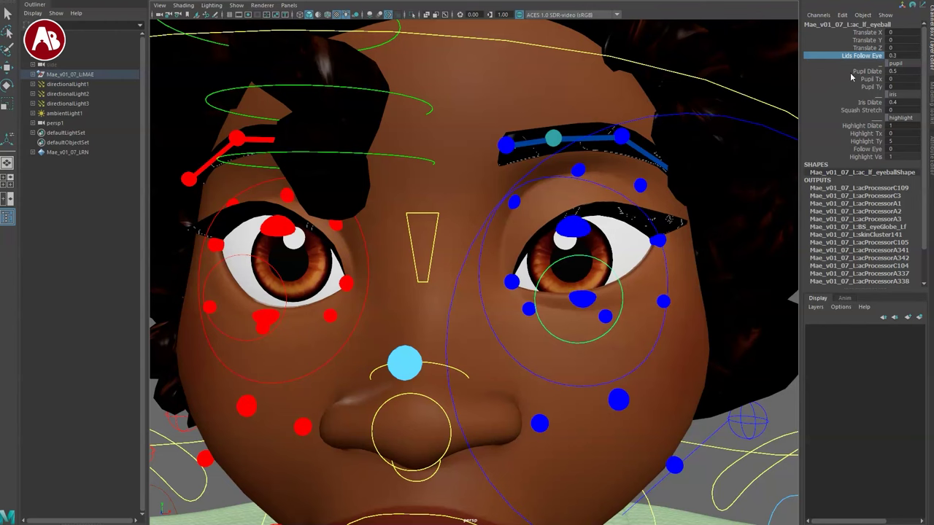
- Try the left eyeball's pupil attributes, taking Pupil Dilate down to 0.1 and shifting Pupil Tx and Pupil Ty, undoing the changes
left_click(849, 72)
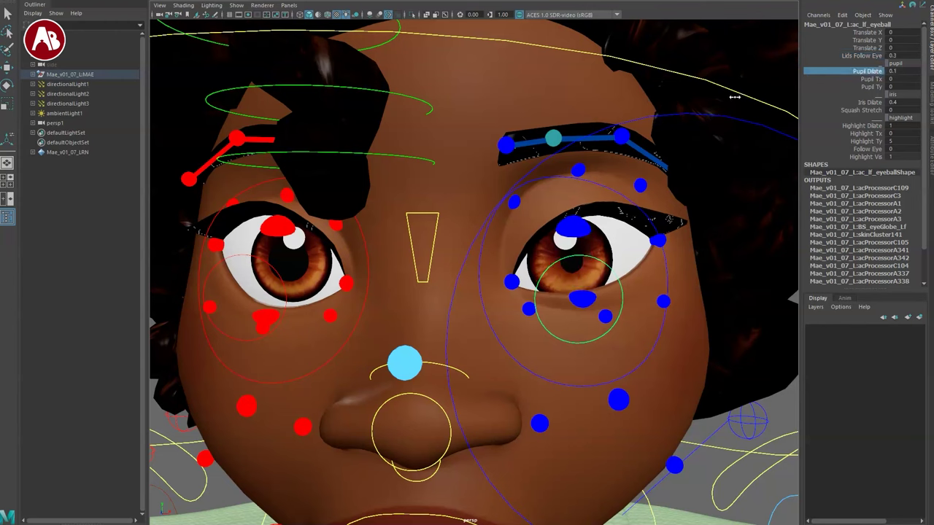
left_click_drag(851, 81, 853, 88)
middle_click_drag(784, 87, 768, 96)
- Try the left eyeball's Iris Dilate up to 1.9 and its Squash Stretch, undoing the changes
left_click(839, 102)
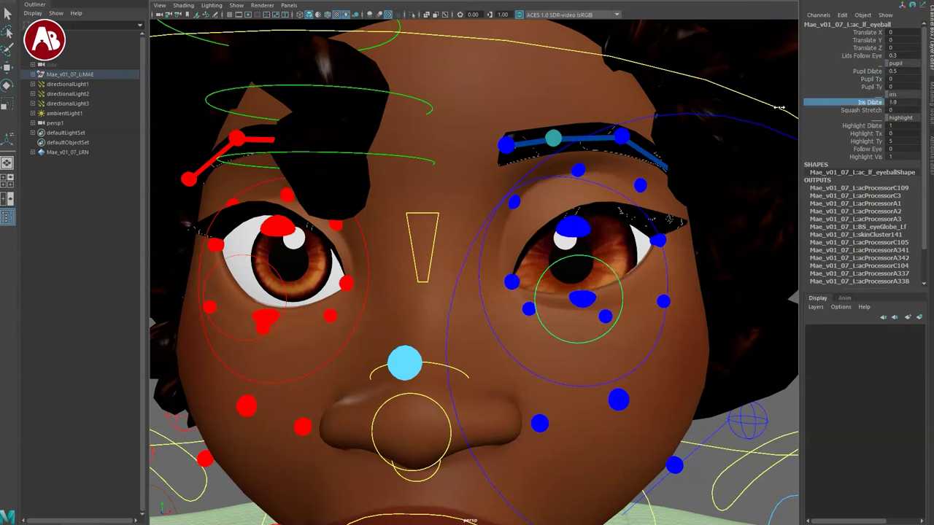
left_click(840, 111)
middle_click_drag(781, 101, 750, 119)
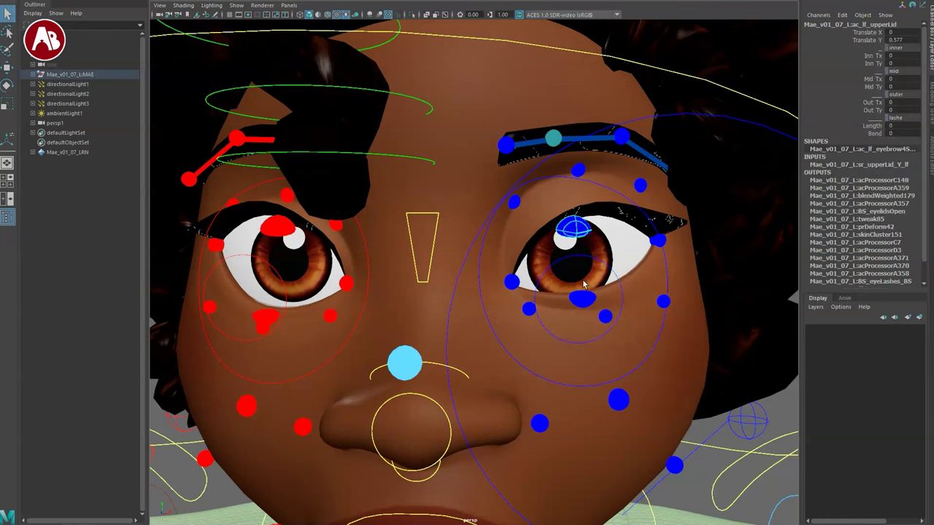
- Reselect the left eyeball control and try its highlight attributes, including Follow Eye at 1, undoing the changes
left_click(611, 266)
left_click(844, 127)
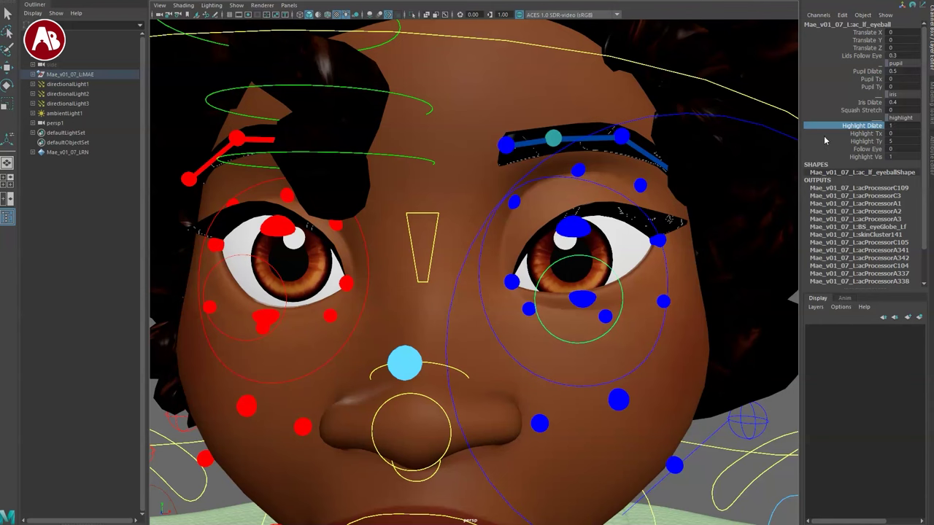
left_click(830, 134)
left_click(839, 150)
middle_click_drag(759, 149, 769, 149)
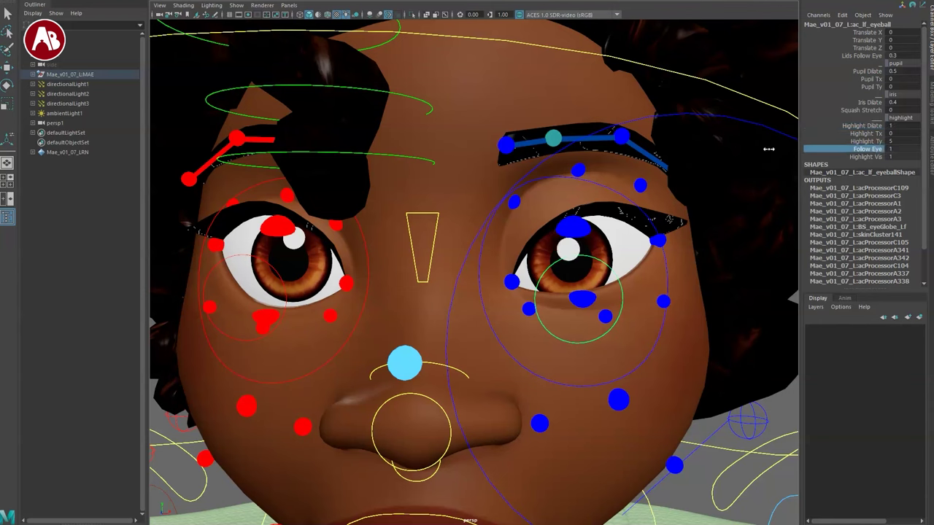
left_click(839, 157)
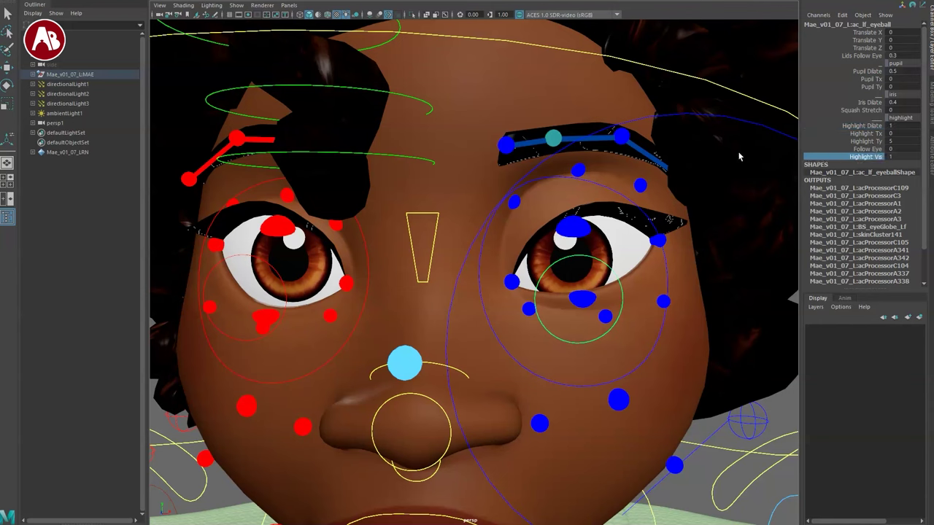
- Select the look-at control and move it forward, away from the face, to Translate Z 27.651
key("q")
scroll(508, 326, "down", 4)
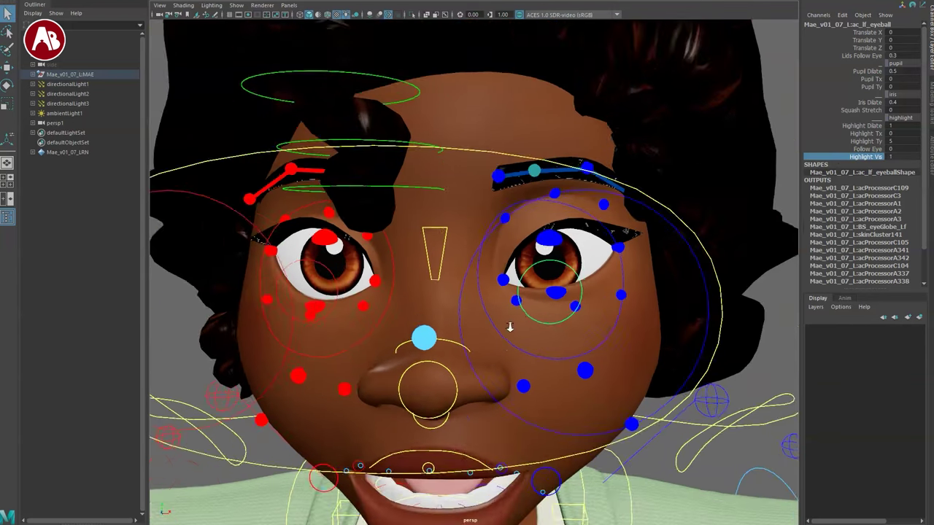
left_click(506, 332)
left_click_drag(533, 330, 482, 340, "alt")
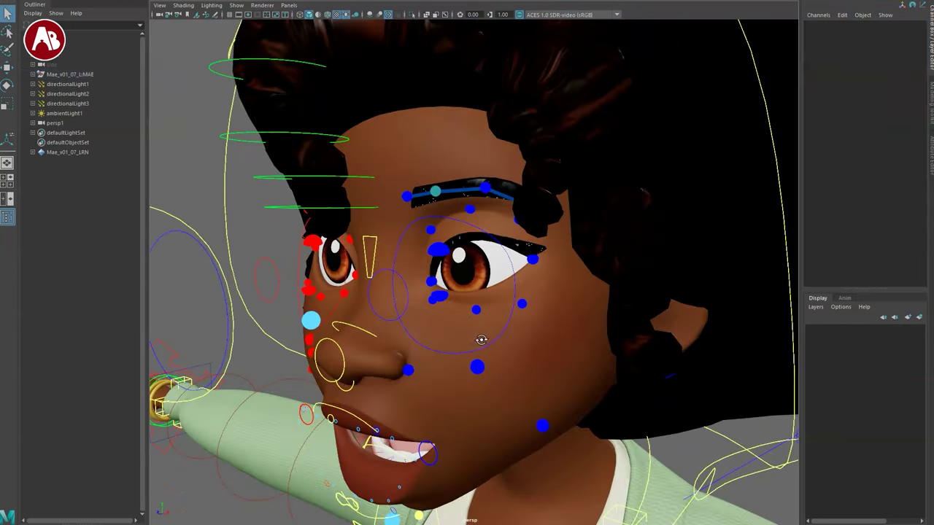
middle_click_drag(372, 327, 510, 317, "alt")
right_click_drag(510, 317, 251, 257, "alt")
left_click(353, 237)
key("w")
left_click_drag(333, 282, 40, 403)
left_click_drag(440, 372, 481, 368, "alt")
right_click_drag(480, 368, 475, 431, "alt")
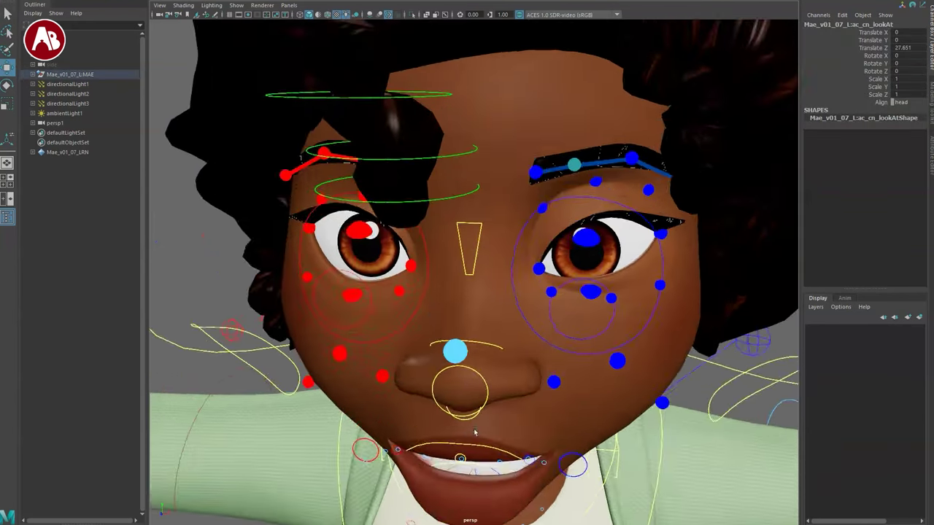
- Select the left eye socket control, try moving it, and undo the move
left_click_drag(475, 431, 478, 399, "alt")
left_click(549, 320)
left_click_drag(549, 333, 556, 350, "alt")
mouse_move(576, 235)
left_mouse_down()
mouse_move(611, 259)
mouse_move(576, 206)
mouse_move(567, 226)
left_mouse_up()
key("ctrl+z")
middle_click_drag(533, 263, 496, 271, "alt")
right_click_drag(495, 271, 420, 297, "alt")
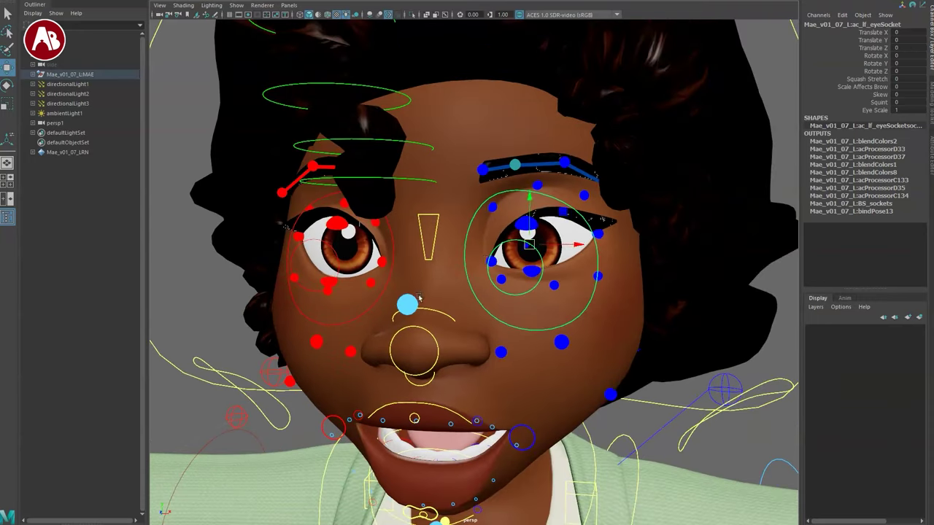
- Try changing the left eye socket's Eye Scale attribute and undo the change
key("r")
left_click_drag(498, 274, 512, 273, "alt")
left_click(851, 110)
mouse_move(707, 156)
middle_mouse_down()
mouse_move(700, 169)
mouse_move(721, 168)
middle_mouse_up()
key("ctrl+z")
- Test the left eye socket's Squint attribute, leaving it at 1.3
left_click(832, 104)
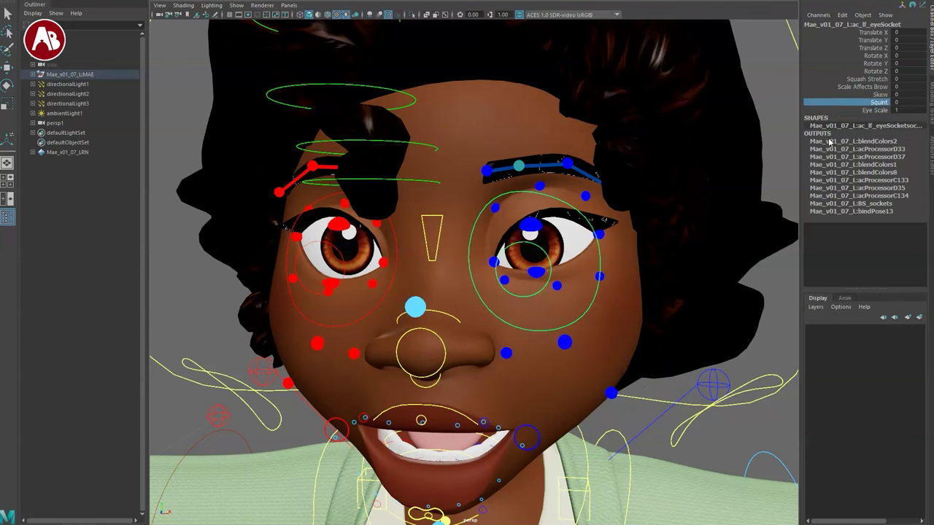
middle_click_drag(712, 147, 747, 154)
key("ctrl+z")
- Try changing the left eye socket's Skew attribute and undo the change
left_click(842, 95)
mouse_move(713, 124)
middle_mouse_down()
mouse_move(678, 144)
mouse_move(711, 142)
middle_mouse_up()
key("ctrl+z")
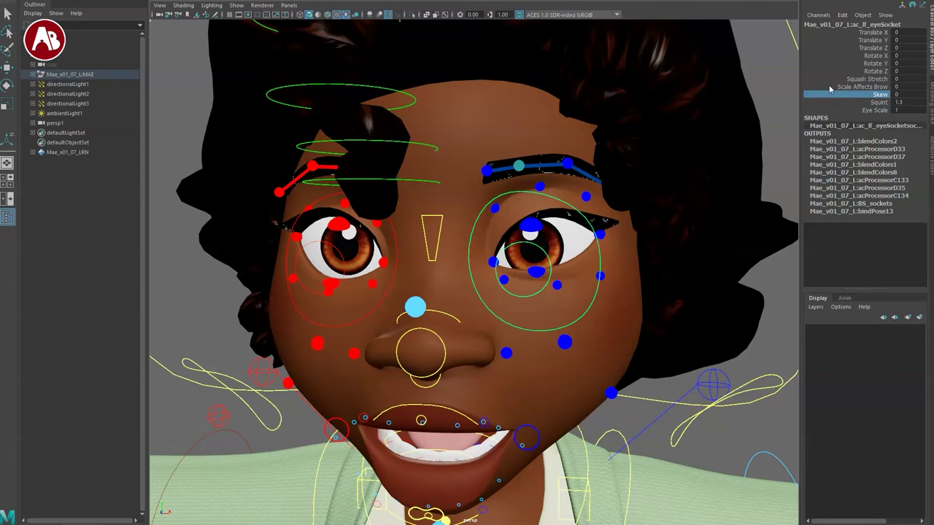
- Pick the left eye socket's Scale Affects Brow attribute, then try its Squash Stretch and undo the change
left_click(831, 86)
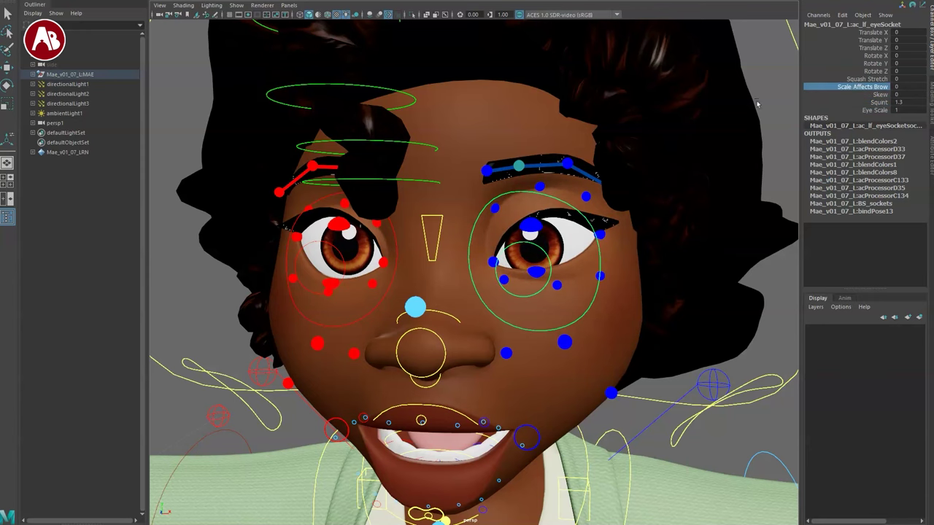
left_click(831, 79)
middle_click_drag(695, 112, 720, 128)
key("ctrl+z")
- Select all the Translate and Rotate channels of the left eye socket control
left_click(844, 71)
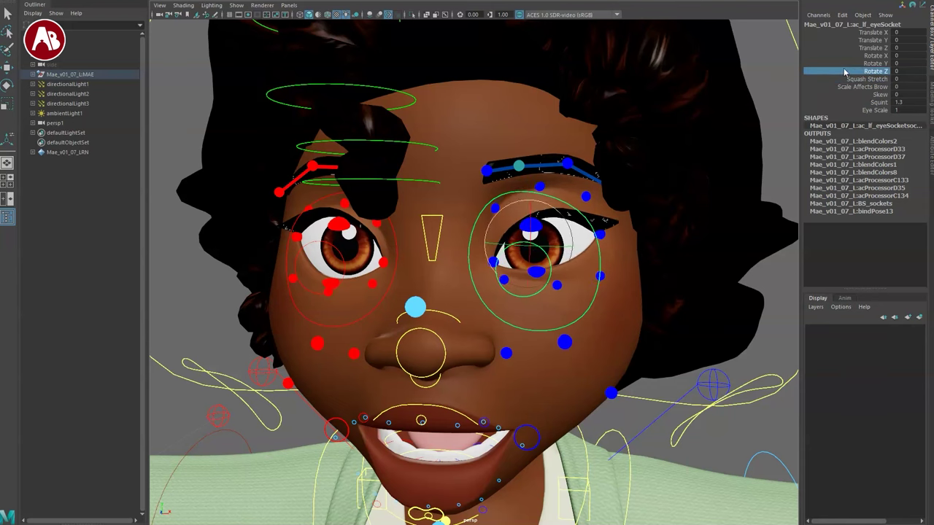
left_click_drag(844, 70, 839, 32)
key("q")
- Move the left inner brow control up and inward to X -0.529, Y 0.558
left_click_drag(481, 340, 507, 346, "alt")
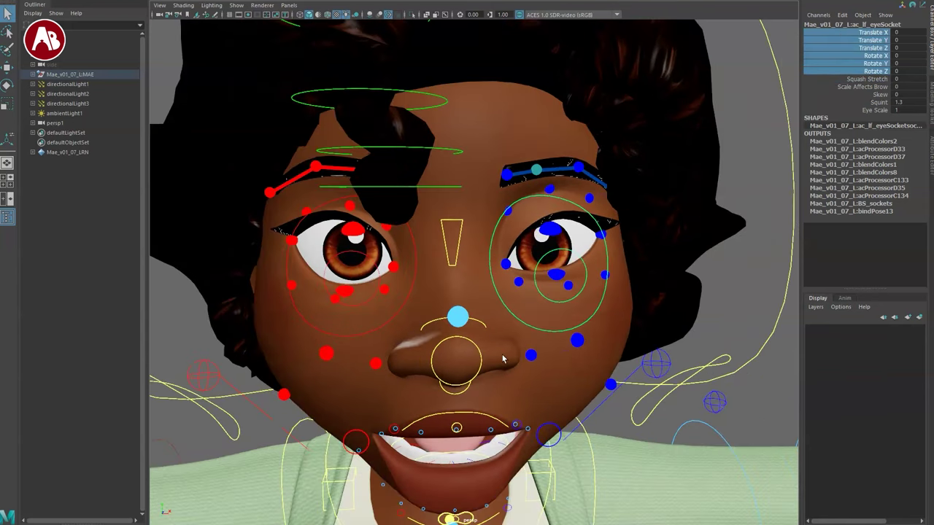
right_click_drag(443, 294, 494, 334, "alt")
left_click_drag(494, 333, 466, 330, "alt")
middle_click_drag(508, 218, 477, 276, "alt")
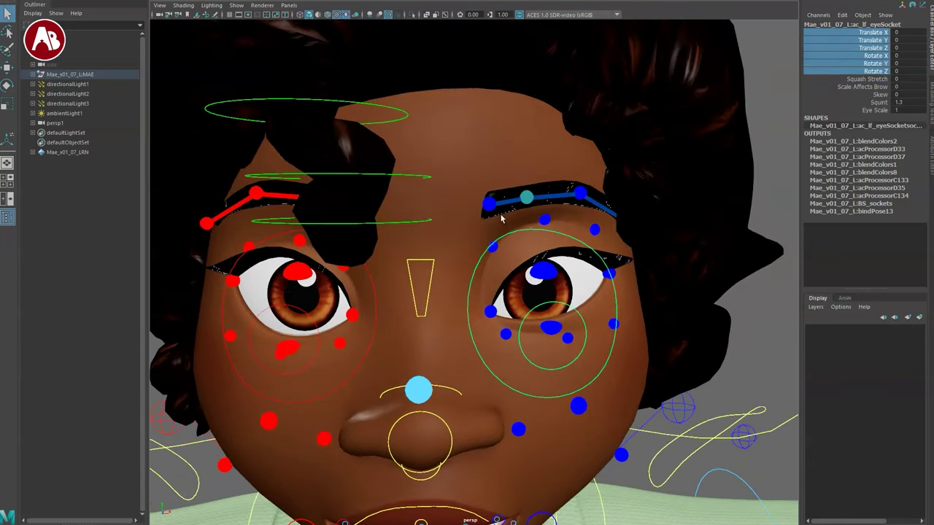
left_click(493, 209)
left_click_drag(489, 204, 437, 147)
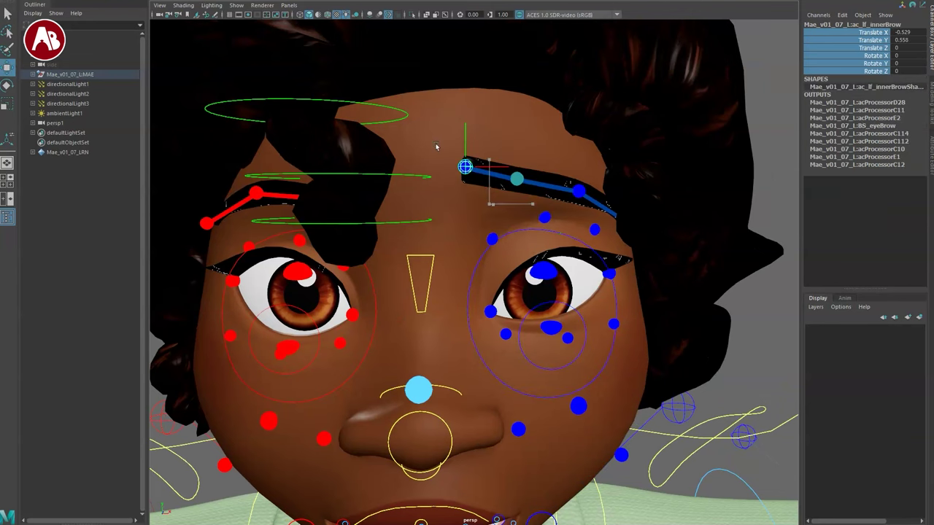
- Raise the left tense brow control, and move the left mid brow control to X -0.081, Y 0.554
left_click(516, 179)
left_click_drag(517, 179, 525, 122)
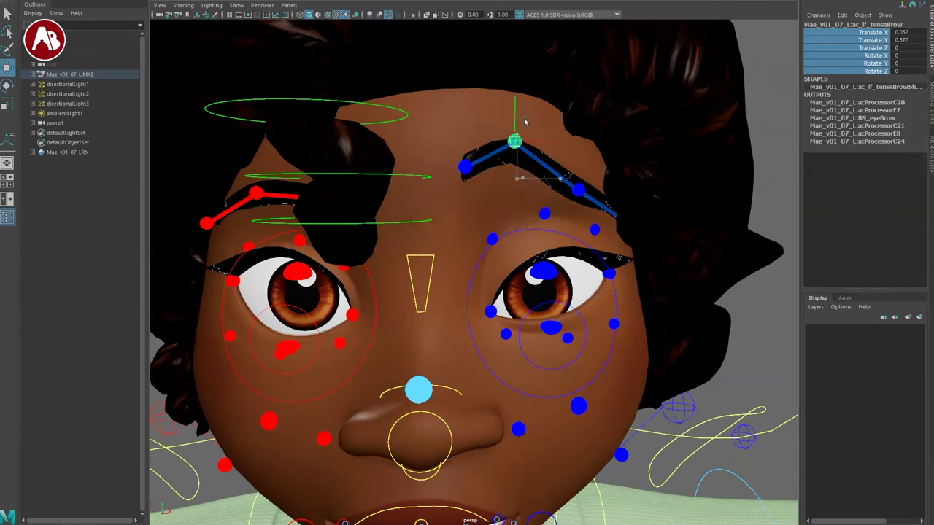
left_click(578, 190)
left_click_drag(578, 190, 573, 165)
- Select the left outer brow control hidden under the hair using wireframe display, and raise it to X 0.212, Y 1.065
key("4")
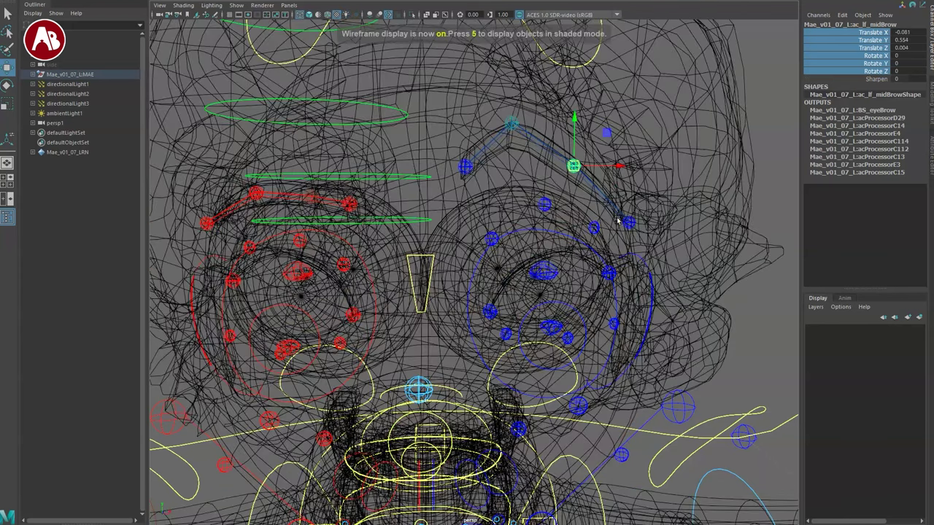
left_click(627, 223)
key("5")
key("7")
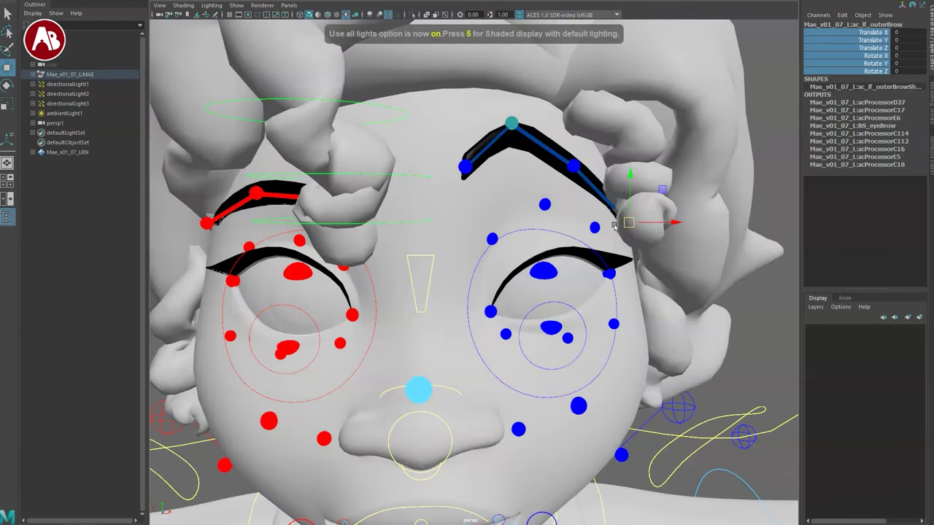
key("6")
left_click_drag(619, 224, 619, 178)
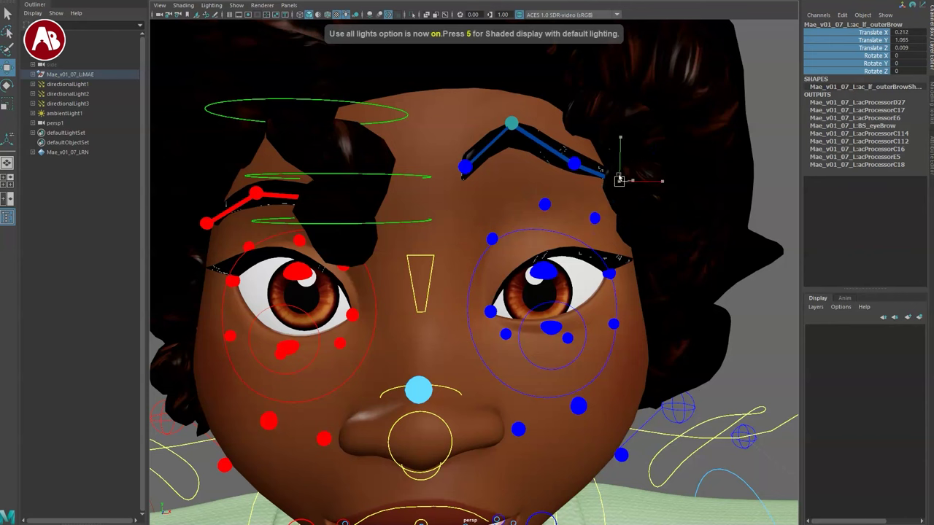
- Lower the left tense brow control to X 0.284, Y 0.046, Z 0.079
left_click(511, 125)
middle_click_drag(526, 143, 546, 206)
key("q")
left_click_drag(422, 269, 494, 279, "alt")
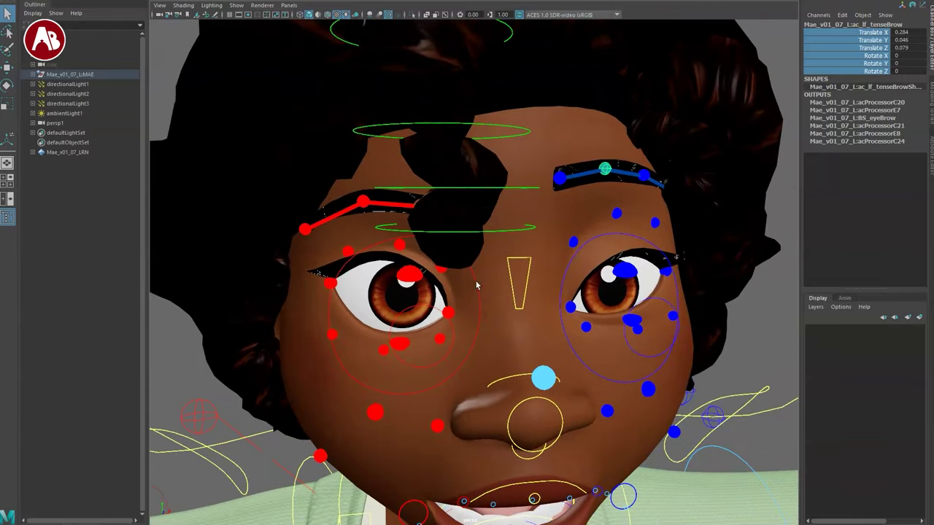
- Select another control on the head, try scaling it, and undo the change
left_click_drag(568, 350, 548, 348, "alt")
right_click_drag(634, 380, 534, 294, "alt")
mouse_move(492, 276)
left_mouse_down("alt")
mouse_move(458, 281)
mouse_move(477, 286)
left_mouse_up("alt")
right_click_drag(477, 286, 629, 390, "alt")
left_click(476, 289)
left_click_drag(471, 300, 342, 217, "alt")
key("w")
key("e")
key("r")
left_click_drag(319, 278, 379, 306)
key("ctrl+z")
- Rotate the first hair chain control of the front curl to Rotate X -74.001 and clear the selection
left_click(330, 120)
key("e")
left_click_drag(361, 143, 366, 86)
key("q")
scroll(365, 210, "down", 5)
left_click_drag(408, 331, 432, 300, "alt")
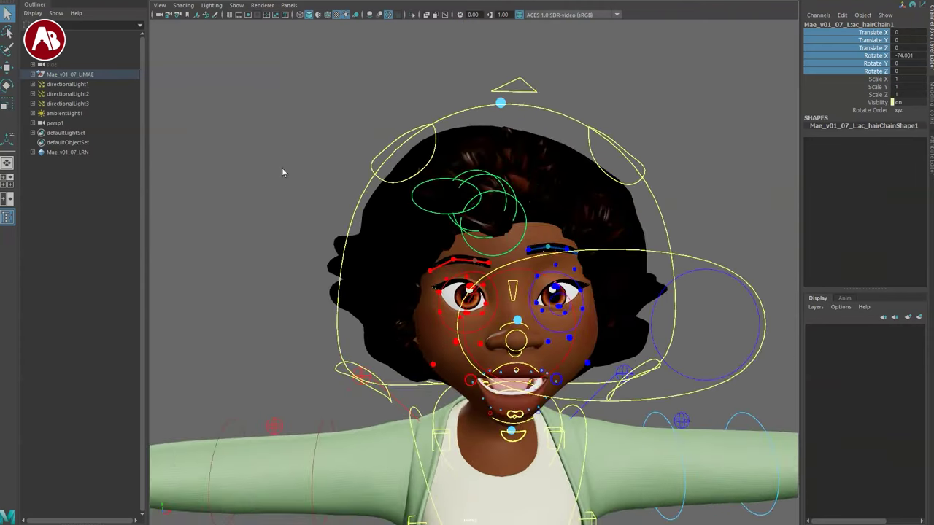
left_click(285, 173)
- Move the look-at control to X -0.542, Y 0.862, Z 27.711, try scaling it to 2.333, and undo the scaling
middle_click_drag(428, 300, 402, 264, "alt")
left_click(611, 317)
scroll(584, 314, "down", 5)
left_click_drag(576, 310, 488, 376, "alt")
key("w")
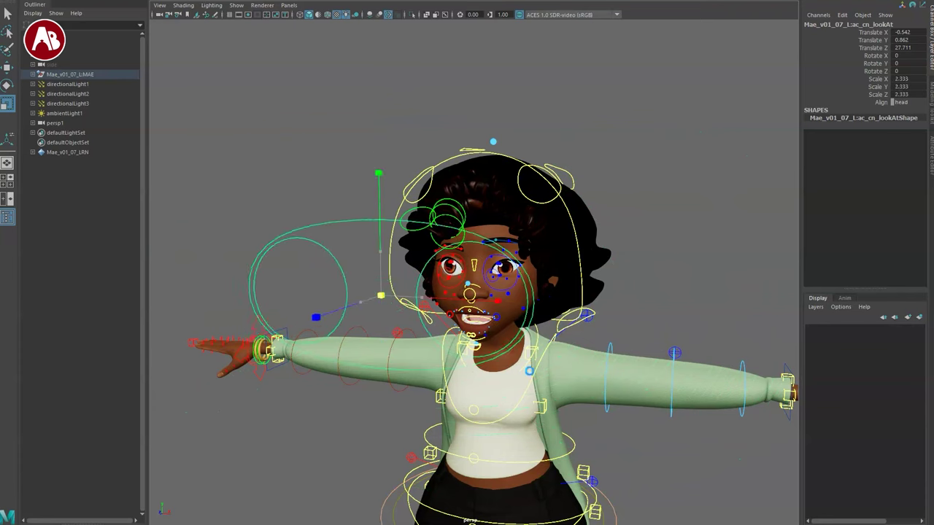
key("ctrl+z")
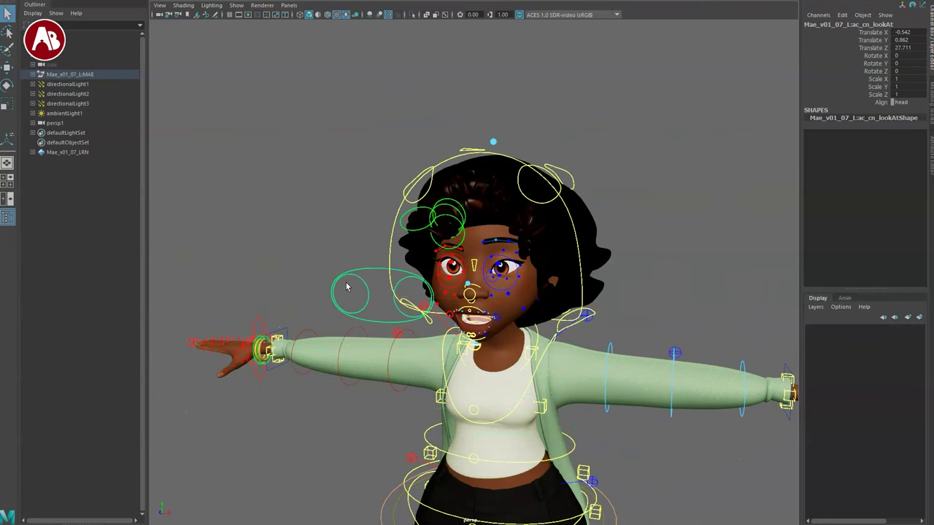
- Try moving the individual eye targets inside the look-at control
left_click(346, 279)
key("w")
left_click_drag(350, 295, 375, 285)
left_click(400, 312)
key("w")
- Undo the eye target moves and the look-at control move
key("ctrl+z")
key("ctrl+z")
key("ctrl+z")
key("ctrl+z")
key("ctrl+z")
key("ctrl+z")
- Select the head control, try rotating it to test how the look-at control follows, and undo the rotation
left_click(525, 134)
left_click(579, 246)
key("e")
mouse_move(515, 280)
left_mouse_down()
mouse_move(527, 269)
mouse_move(500, 287)
left_mouse_up()
key("ctrl+z")
key("q")
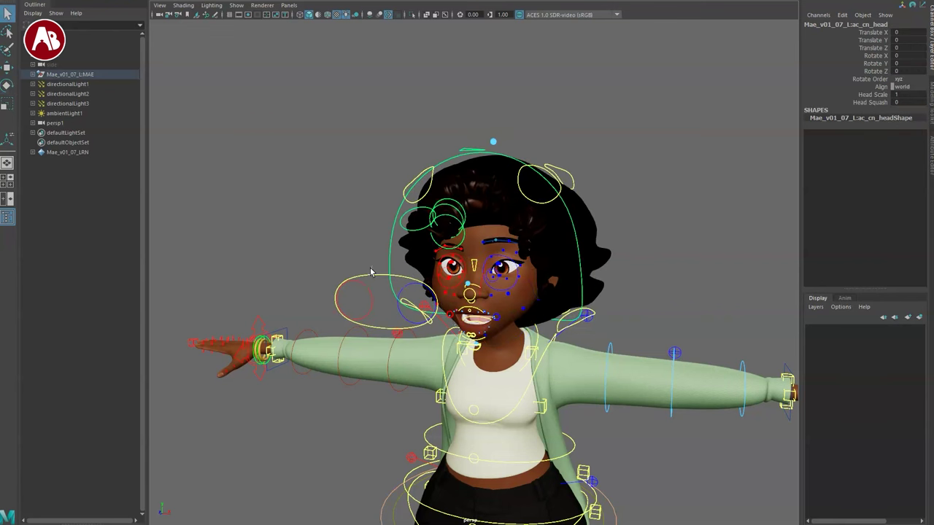
- Set the look-at control's Align attribute to world
left_click(371, 273)
left_click(906, 101)
left_click(913, 121)
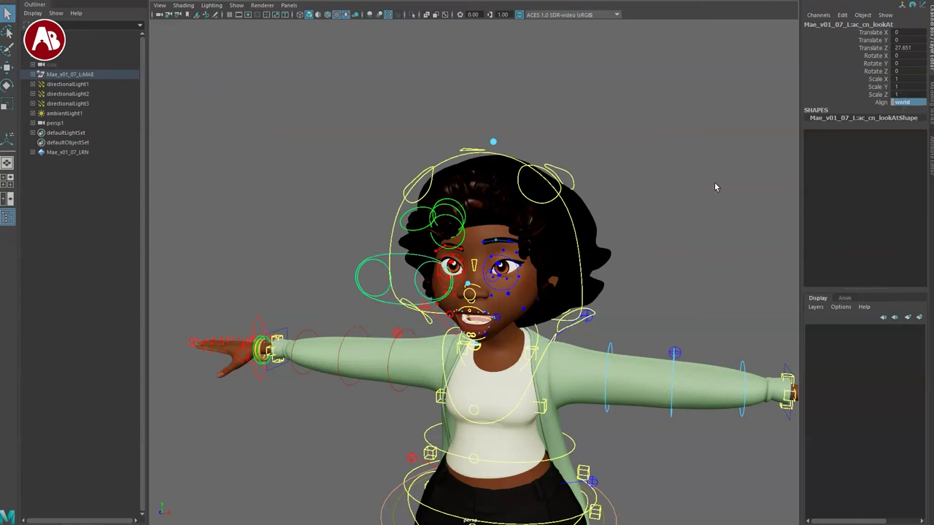
- Rotate the head control to about X -12.65, Y 14.482, Z -2.399 to test the world-aligned eyes
left_click(645, 136)
left_click(515, 159)
key("e")
left_click_drag(502, 309, 530, 300)
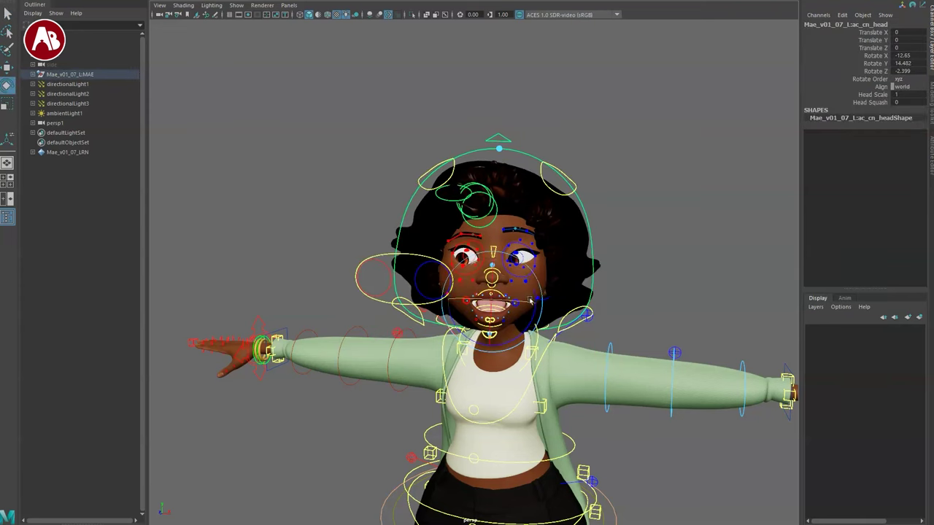
- Try moving the world-aligned look-at control, then undo that move and the head rotation
left_click(388, 303)
key("w")
key("ctrl+z")
key("ctrl+z")
key("ctrl+z")
key("ctrl+z")
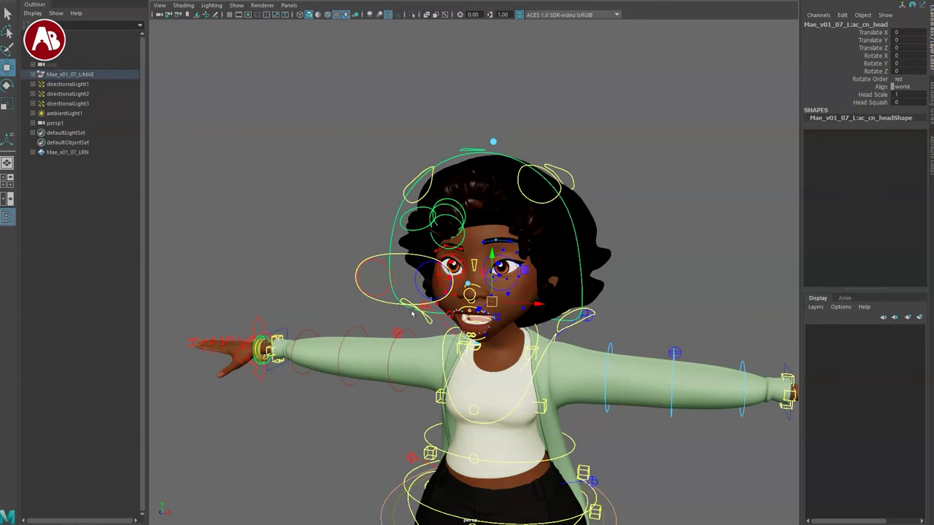
- Try rotating the head again with the look-at control aligned to the head, and undo the rotation
left_click(447, 161)
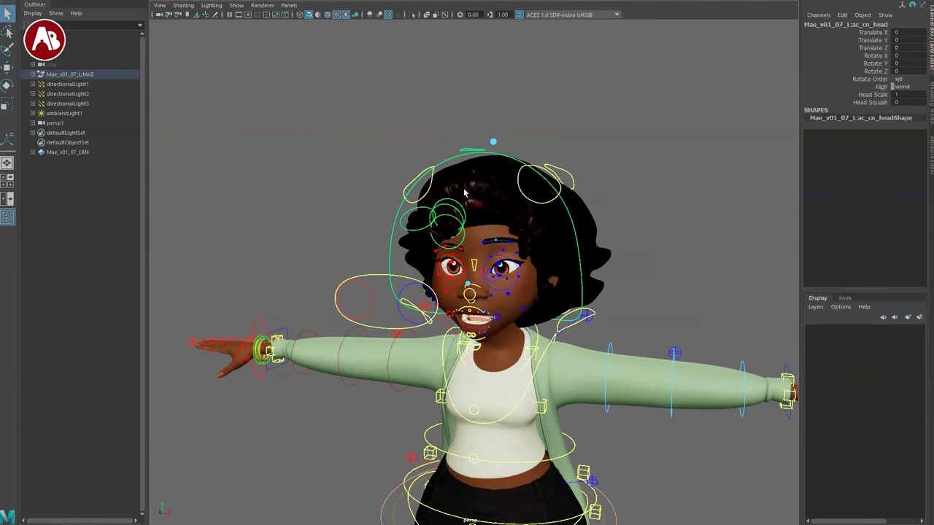
left_click_drag(507, 290, 471, 291)
key("ctrl+z")
- Select the head gimbal control above the hair, try moving it, and undo the move
key("alt+1")
left_click_drag(414, 294, 462, 314, "alt")
right_click_drag(462, 314, 485, 334, "alt")
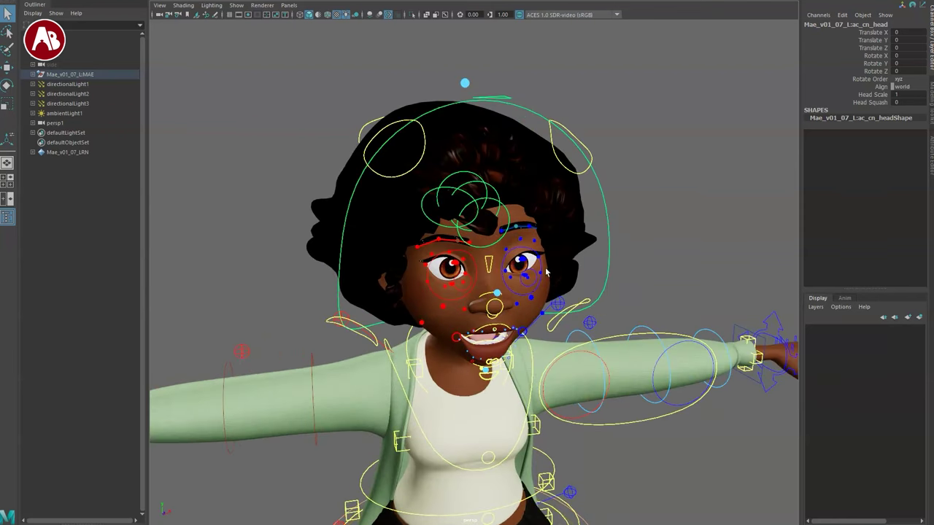
middle_click_drag(522, 286, 557, 353, "alt")
left_click_drag(557, 353, 394, 231, "alt")
left_click_drag(379, 197, 399, 202)
left_click(474, 212)
left_click_drag(474, 252, 443, 232, "alt")
key("w")
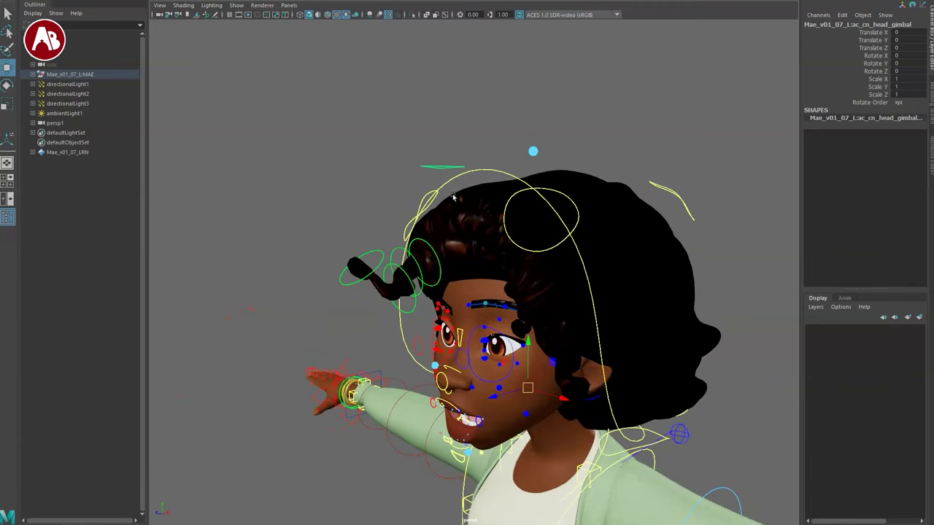
mouse_move(508, 343)
left_mouse_down()
mouse_move(501, 354)
mouse_move(523, 327)
mouse_move(505, 343)
mouse_move(510, 328)
left_mouse_up()
key("ctrl+z")
key("q")
left_click_drag(585, 291, 586, 273, "alt")
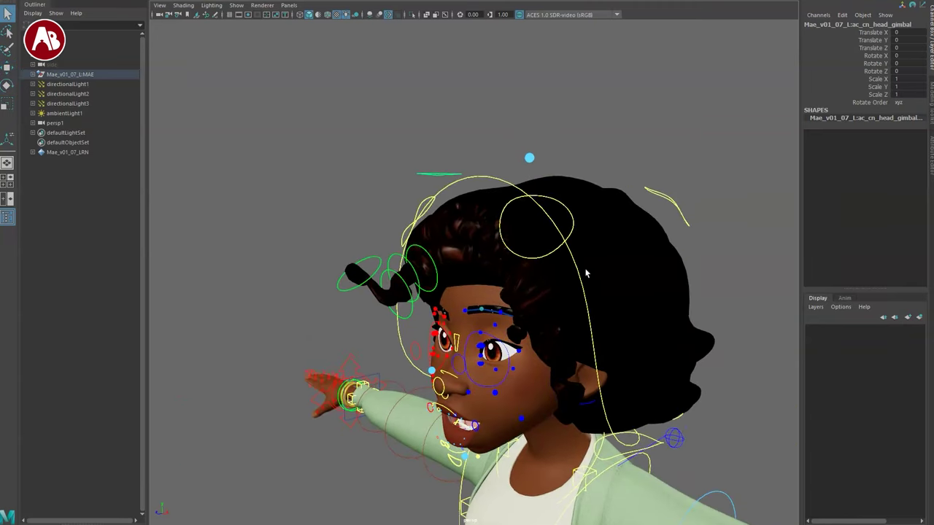
- Select the back top left hair control and examine the hair, head and upper-body controls in wireframe and lit display
left_click(656, 199)
key("q")
scroll(574, 341, "down", 4)
mouse_move(540, 325)
left_mouse_down("alt")
mouse_move(369, 249)
mouse_move(390, 256)
mouse_move(348, 260)
mouse_move(430, 250)
mouse_move(595, 254)
left_mouse_up("alt")
key("4")
mouse_move(410, 369)
middle_mouse_down("alt")
mouse_move(435, 317)
mouse_move(421, 210)
middle_mouse_up("alt")
left_click_drag(404, 337, 612, 344, "alt")
right_click_drag(612, 345, 511, 333, "alt")
left_click_drag(512, 334, 382, 346, "alt")
middle_click_drag(395, 274, 395, 331, "alt")
left_click_drag(394, 331, 431, 314, "alt")
key("7")
middle_click_drag(431, 314, 434, 397, "alt")
right_click_drag(434, 398, 457, 404, "alt")
left_click_drag(457, 404, 432, 276, "alt")
middle_click_drag(433, 275, 440, 280, "alt")
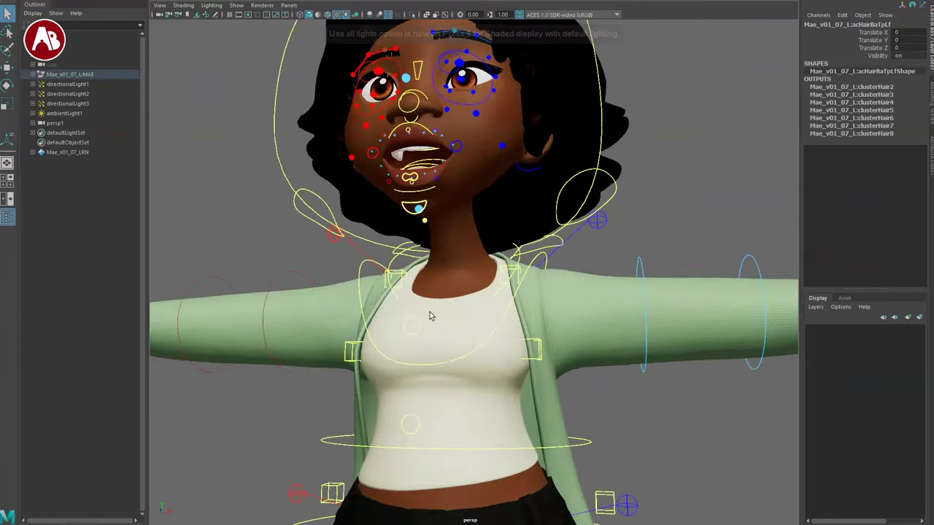
- Select the right shoulder control and the left sweater cuff control, comparing the torso and sleeve controls in wireframe and lit display
left_click(432, 318)
key("4")
left_click_drag(445, 333, 460, 347, "alt")
key("7")
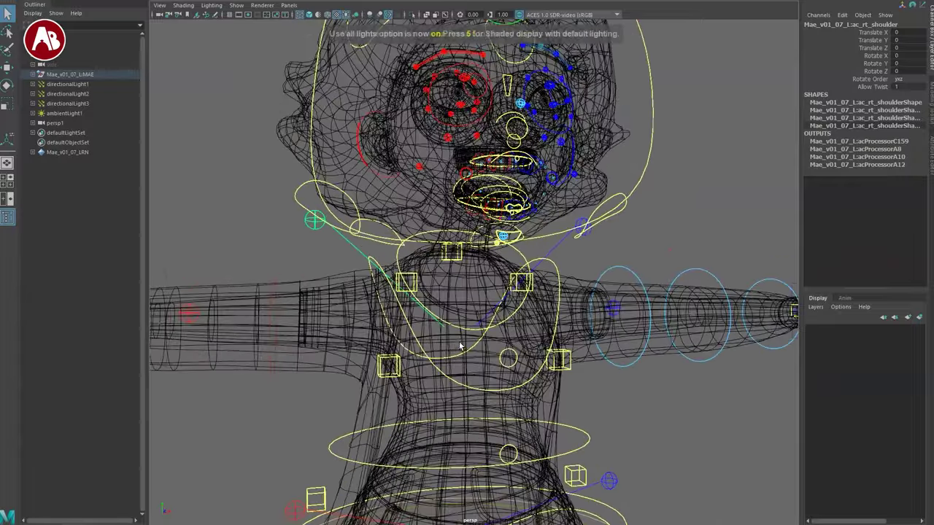
key("6")
key("7")
right_click_drag(623, 390, 594, 373, "alt")
mouse_move(705, 346)
left_mouse_down("alt")
mouse_move(687, 341)
mouse_move(690, 354)
left_mouse_up("alt")
left_click(709, 317)
- Try shifting the upper left jacket control at the collar to about X -0.682, Y -0.185, Z -0.029
key("w")
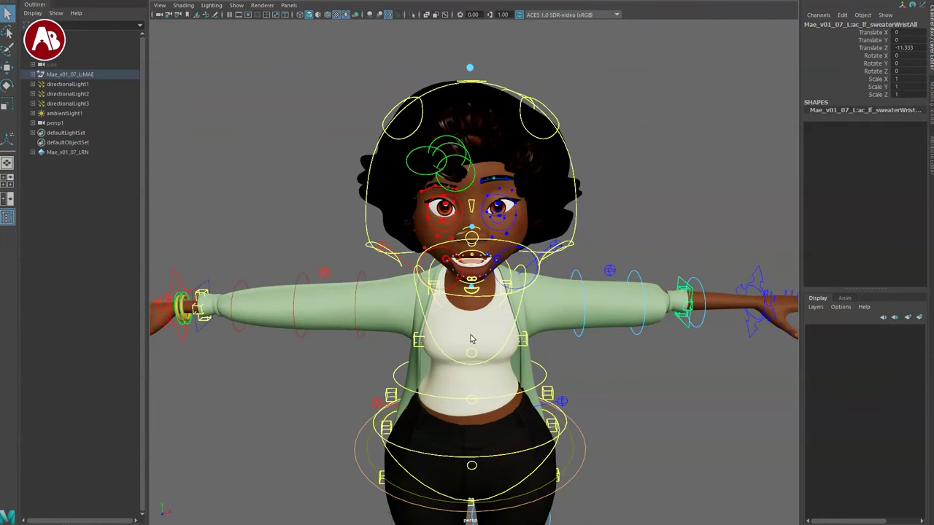
scroll(471, 339, "up", 5)
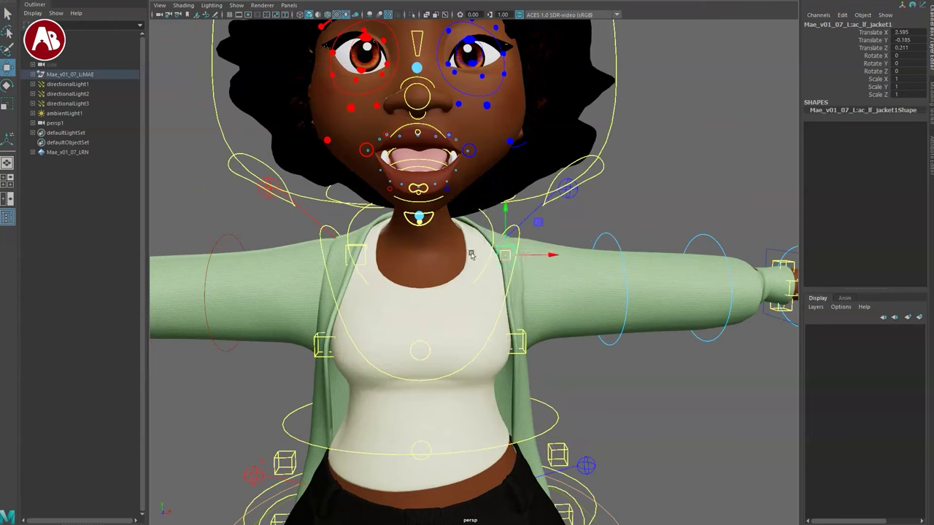
left_click(391, 277)
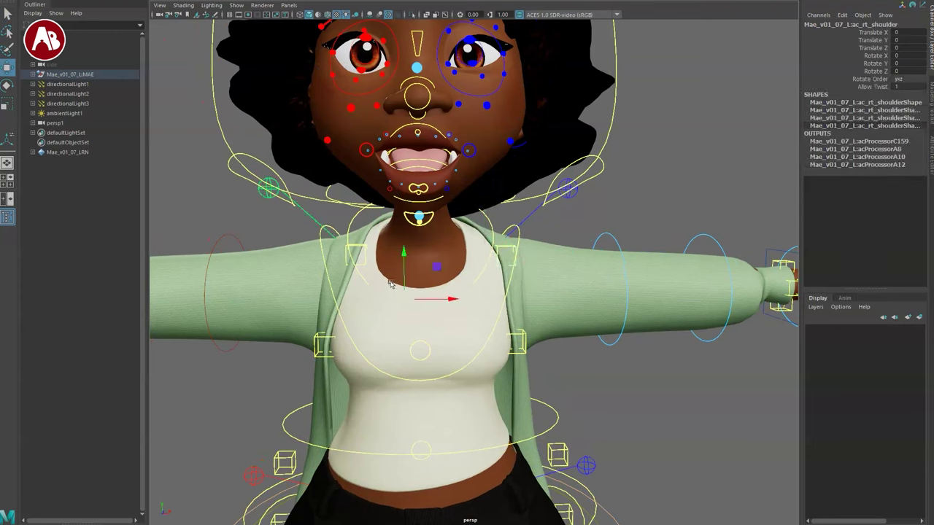
left_click(402, 265)
left_click(481, 252)
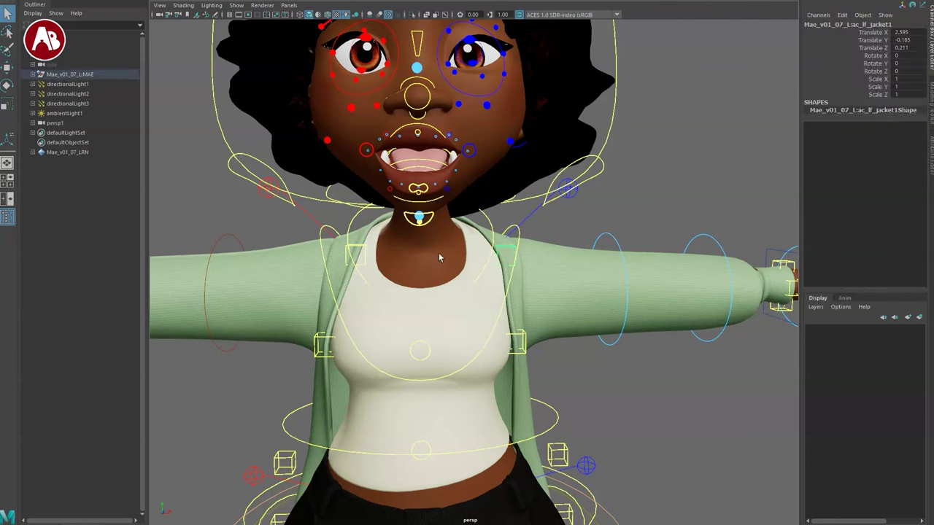
key("w")
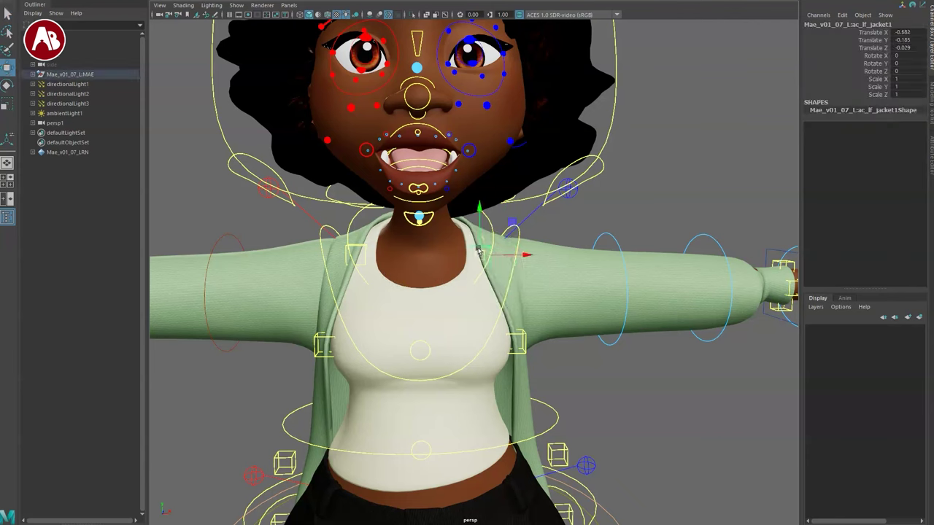
- Try pulling the chest-level left jacket control inward across the tank top
left_click_drag(518, 371, 500, 370, "alt")
left_click_drag(489, 337, 439, 321)
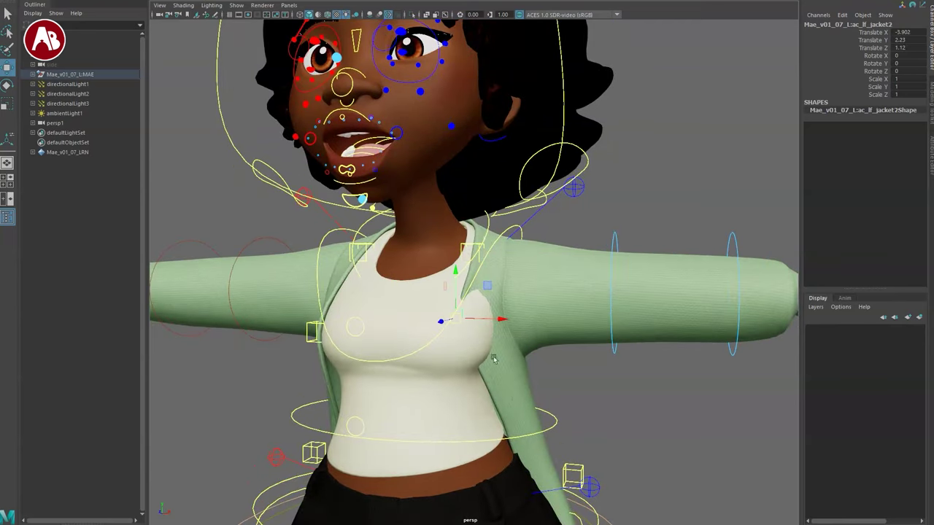
left_click_drag(494, 356, 386, 349, "alt")
left_click_drag(399, 319, 366, 310)
- Try moving and rotating the lower left jacket controls, taking the hip-level one to about X 2.352, Y -0.002, Z 11.833, rotation Y -94.84
left_click_drag(412, 433, 401, 347, "alt")
left_click(556, 404)
middle_click_drag(400, 346, 434, 258, "alt")
scroll(434, 257, "down", 2)
left_click_drag(388, 372, 432, 355, "alt")
mouse_move(477, 382)
left_mouse_down("alt")
mouse_move(504, 411)
mouse_move(521, 396)
mouse_move(513, 382)
mouse_move(419, 389)
left_mouse_up("alt")
key("4")
key("7")
middle_click_drag(468, 365, 461, 310, "alt")
scroll(461, 312, "down", 2)
left_click_drag(461, 311, 469, 358, "alt")
key("e")
key("6")
left_click_drag(417, 291, 395, 282)
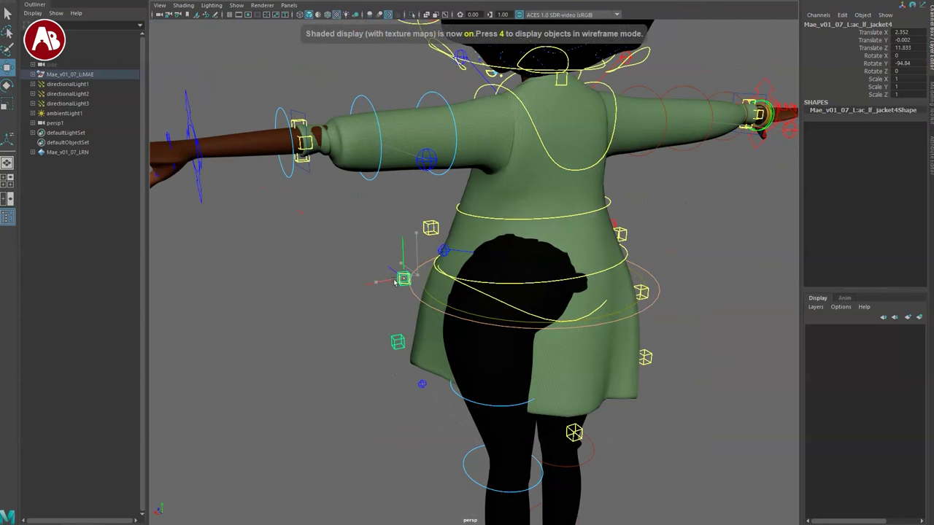
- Try moving the center back jacket control at the hem to about X 4.134, Y 1.686, Z -2.592
left_click(567, 435)
left_click(573, 436)
left_click_drag(573, 436, 439, 442, "alt")
key("w")
left_click_drag(343, 401, 642, 404, "alt")
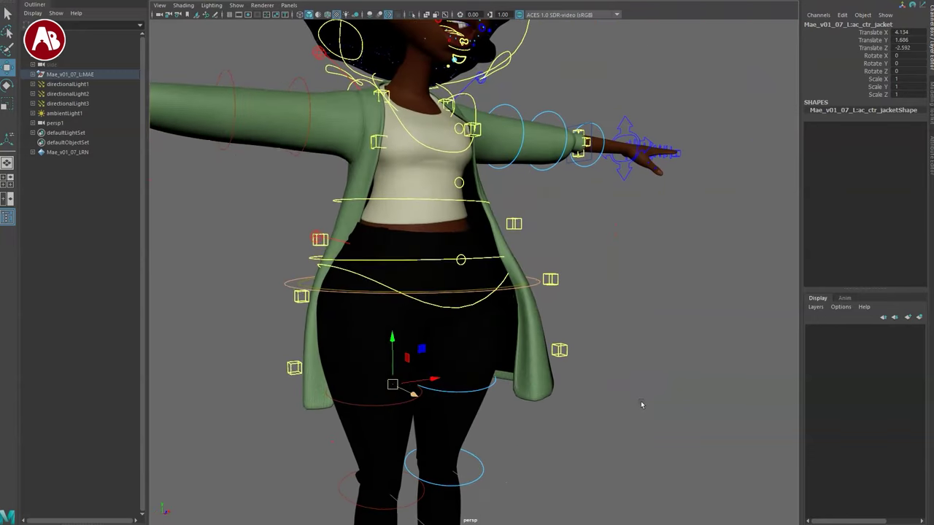
key("q")
middle_click_drag(429, 299, 523, 326, "alt")
left_click_drag(523, 325, 475, 299, "alt")
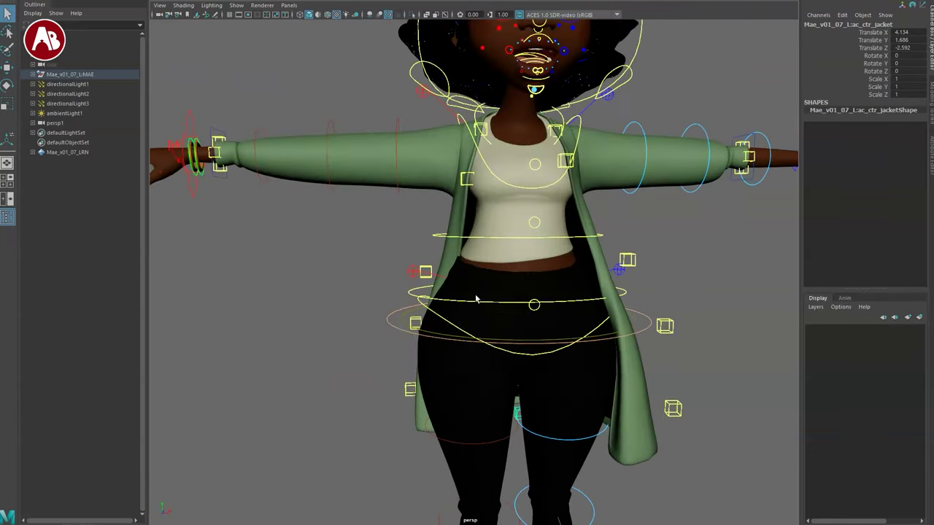
- Undo all the test moves and rotations made on the jacket controls
key("ctrl+z")
key("ctrl+z")
key("ctrl+z")
key("ctrl+z")
key("ctrl+z")
key("ctrl+z")
key("ctrl+z")
key("ctrl+z")
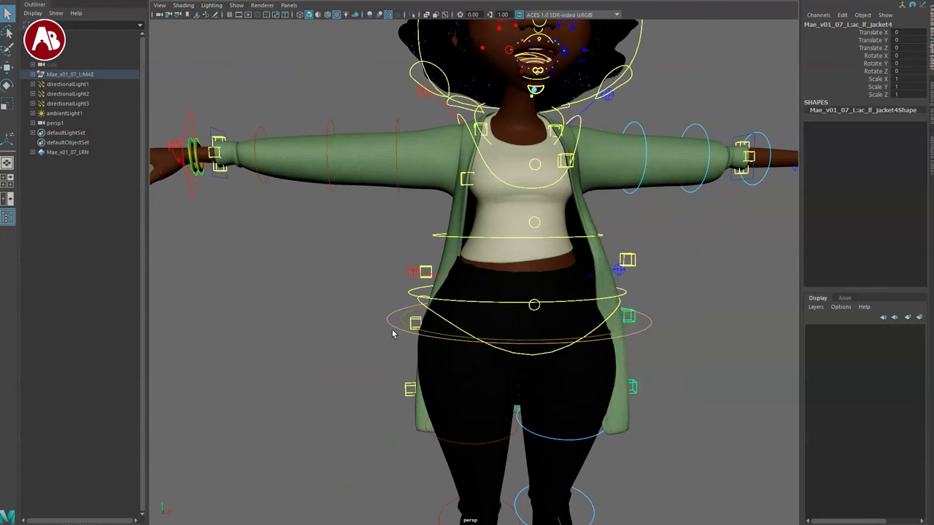
key("ctrl+z")
key("ctrl+z")
key("ctrl+z")
key("ctrl+z")
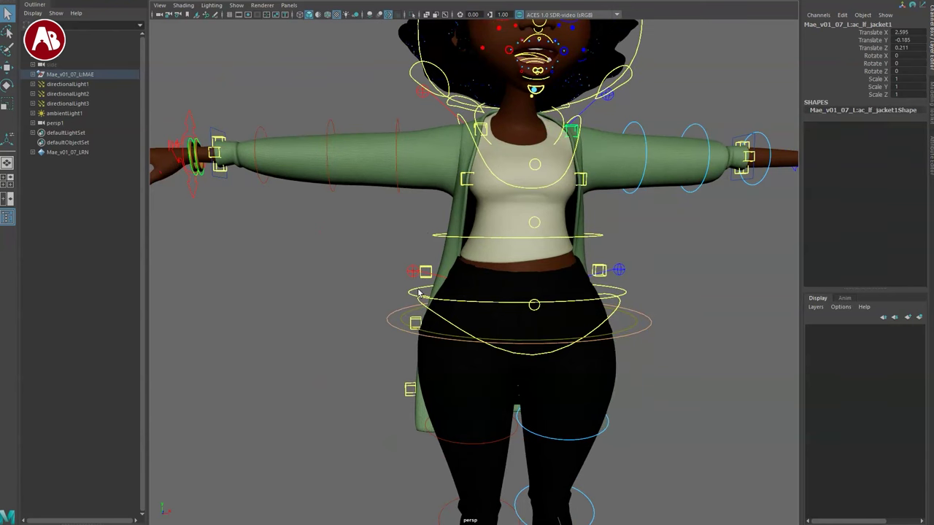
middle_click_drag(427, 270, 361, 345, "alt")
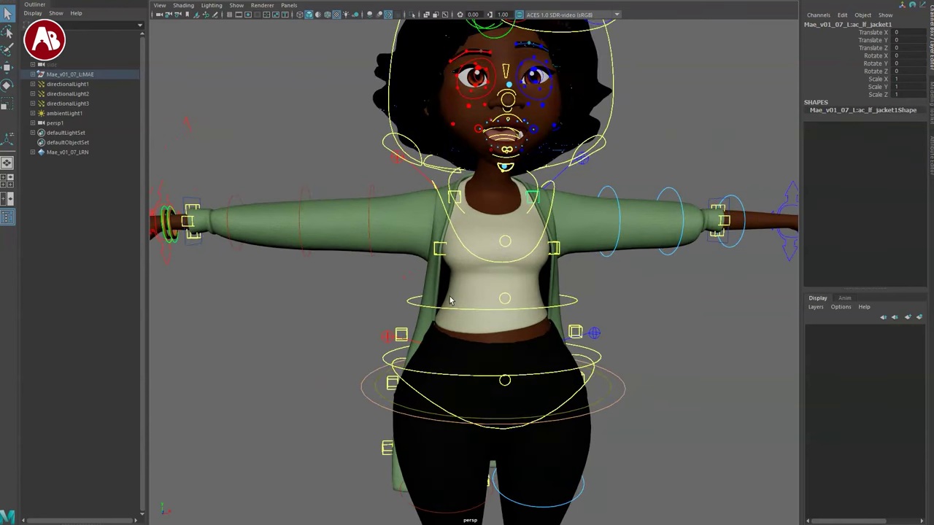
- Hide the rig's control curves and show the character with textures and all lights on
right_click_drag(450, 300, 410, 312, "alt")
mouse_move(410, 311)
middle_mouse_down("alt")
mouse_move(436, 348)
mouse_move(422, 302)
middle_mouse_up("alt")
key("alt+1")
key("5")
key("6")
key("7")
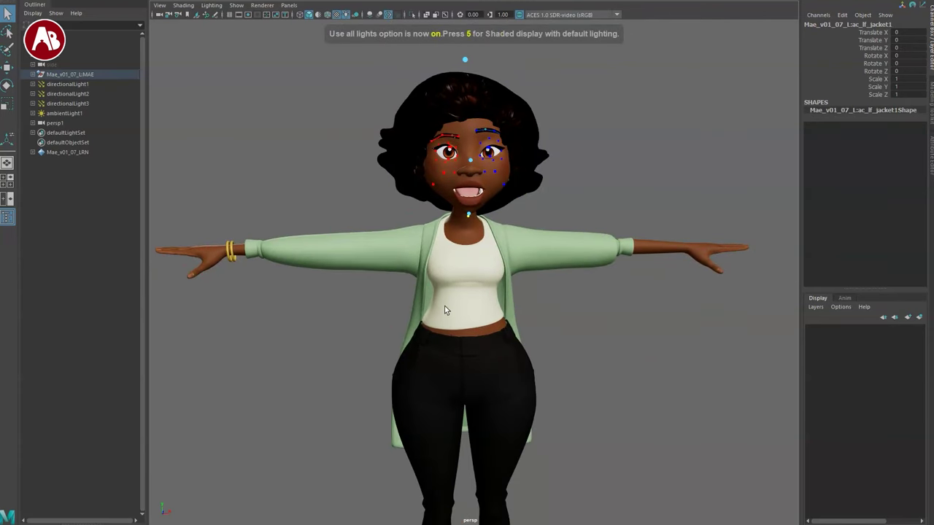
- Examine the character's body and outfit from all sides, toggling the control curves' visibility and leaving them shown
key("alt+1")
middle_click_drag(454, 400, 489, 379, "alt")
right_click_drag(489, 380, 465, 357, "alt")
middle_click_drag(465, 357, 471, 295, "alt")
left_click_drag(437, 348, 401, 352, "alt")
middle_click_drag(454, 364, 452, 272, "alt")
right_click_drag(452, 272, 409, 310, "alt")
left_click_drag(388, 348, 664, 348, "alt")
left_click_drag(435, 338, 566, 335, "alt")
middle_click_drag(486, 313, 486, 345, "alt")
left_click_drag(442, 346, 475, 348, "alt")
key("alt+1")
key("alt+1")
left_click_drag(398, 303, 692, 312, "alt")
left_click_drag(375, 313, 538, 321, "alt")
middle_click_drag(461, 317, 449, 336, "alt")
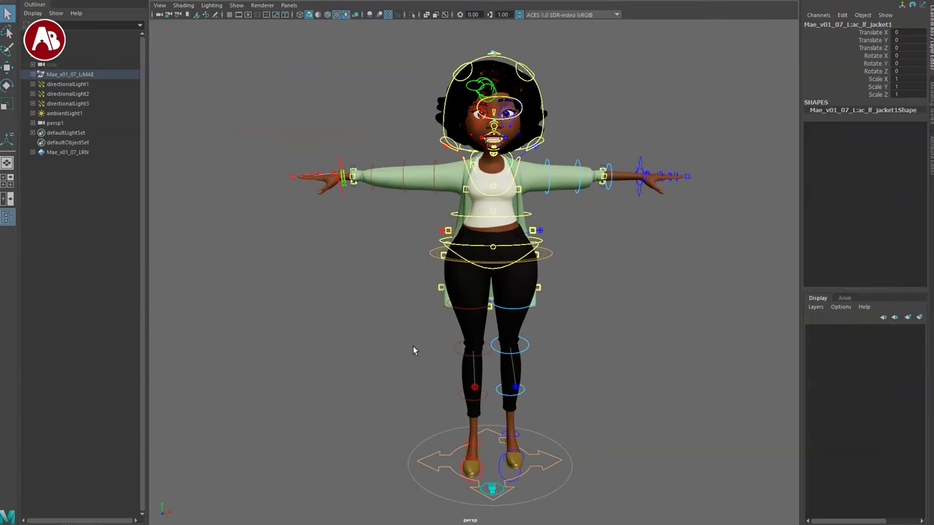
- Examine the full-body character rig from several angles with its control curves displayed
left_click_drag(413, 347, 310, 340, "alt")
left_click_drag(317, 302, 385, 303, "alt")
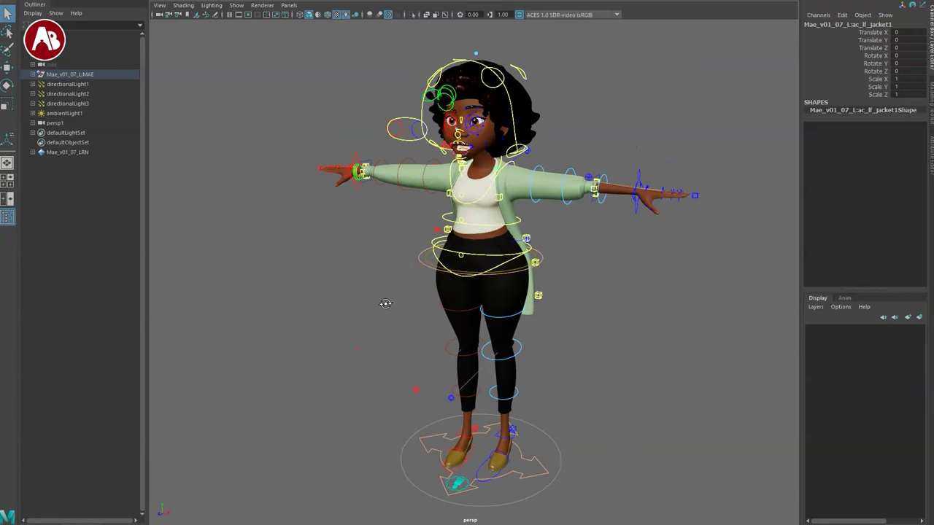
mouse_move(383, 263)
left_mouse_down("alt")
mouse_move(411, 265)
mouse_move(391, 260)
left_mouse_up("alt")
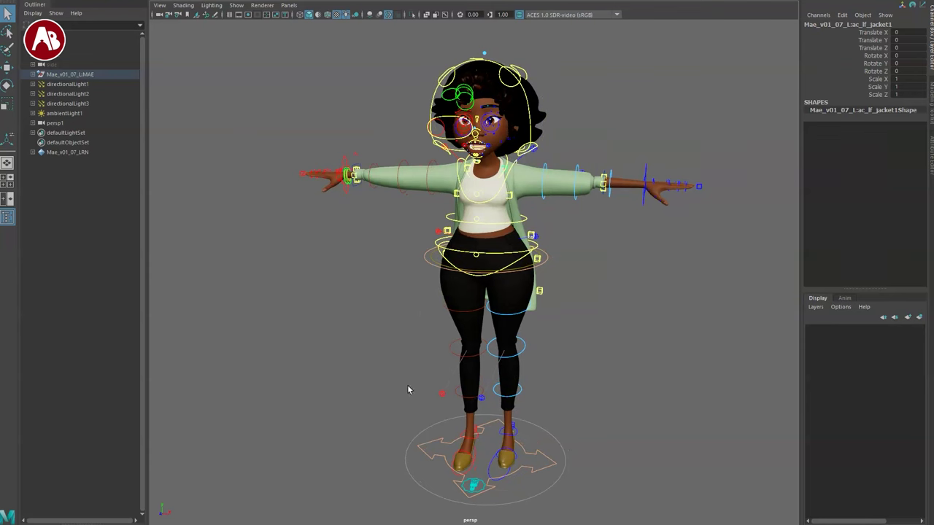
left_click_drag(341, 350, 579, 332, "alt")
left_click_drag(325, 291, 546, 306, "alt")
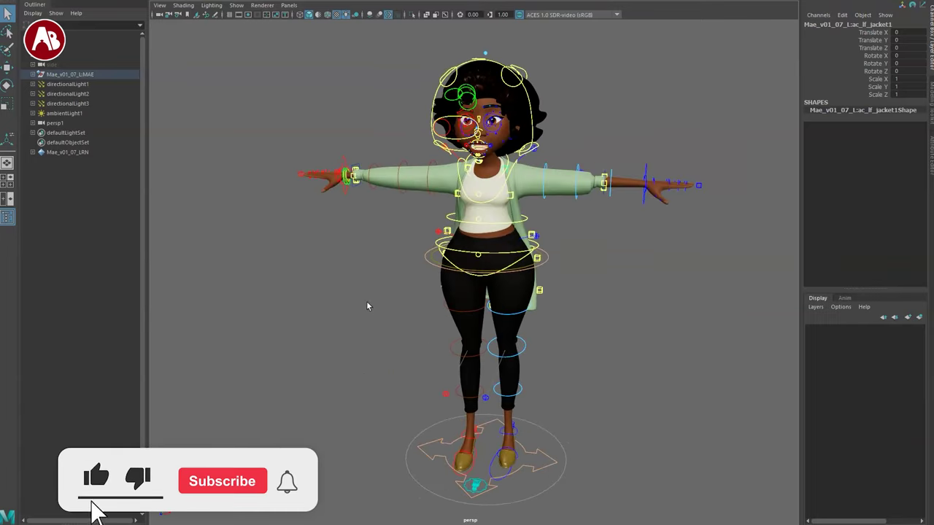
left_click_drag(367, 302, 511, 315, "alt")
left_click_drag(325, 292, 400, 334, "alt")
middle_click_drag(380, 304, 369, 302, "alt")
right_click_drag(369, 302, 426, 348, "alt")
left_click_drag(427, 351, 362, 335, "alt")
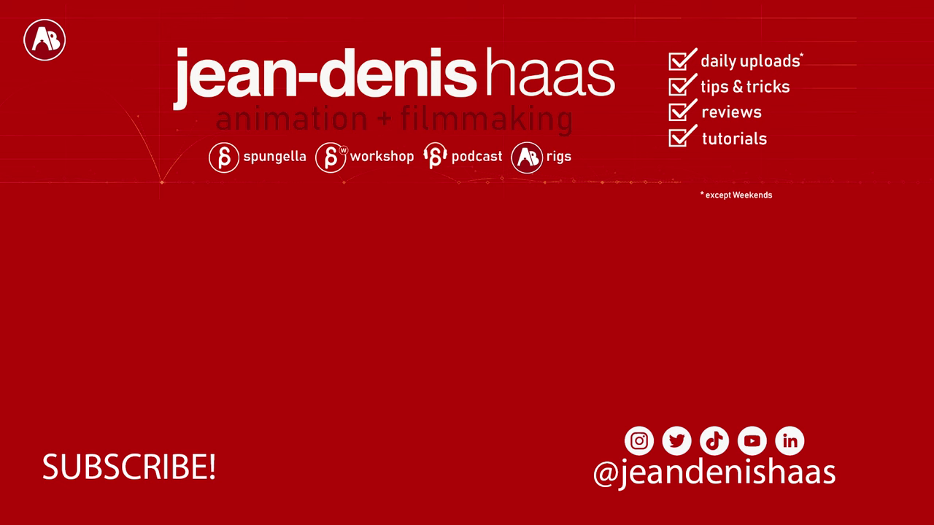